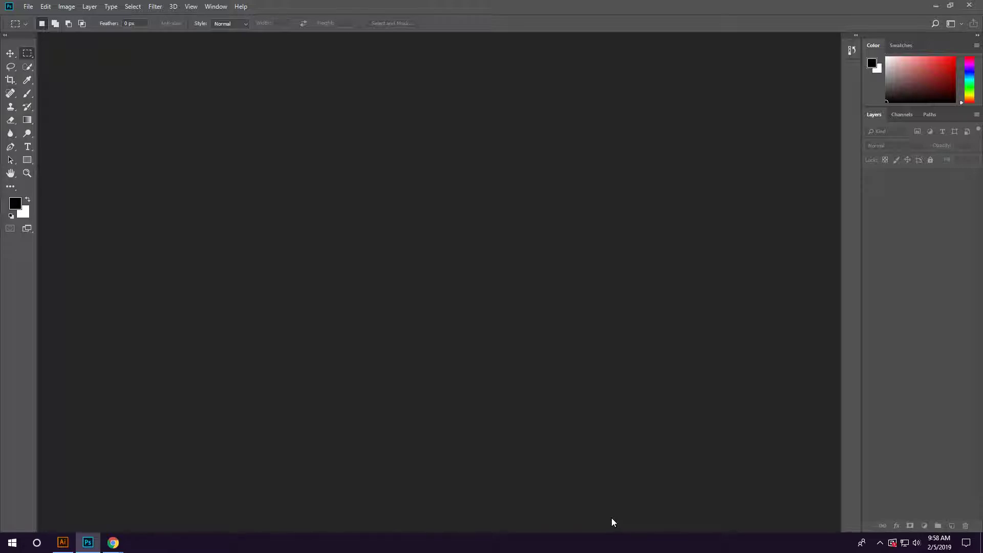
Step: Create a new document from the Letter print preset, resized to 7.5 × 10 inches at 150 pixels/inch
{"action": "key", "text": "ctrl+n"}
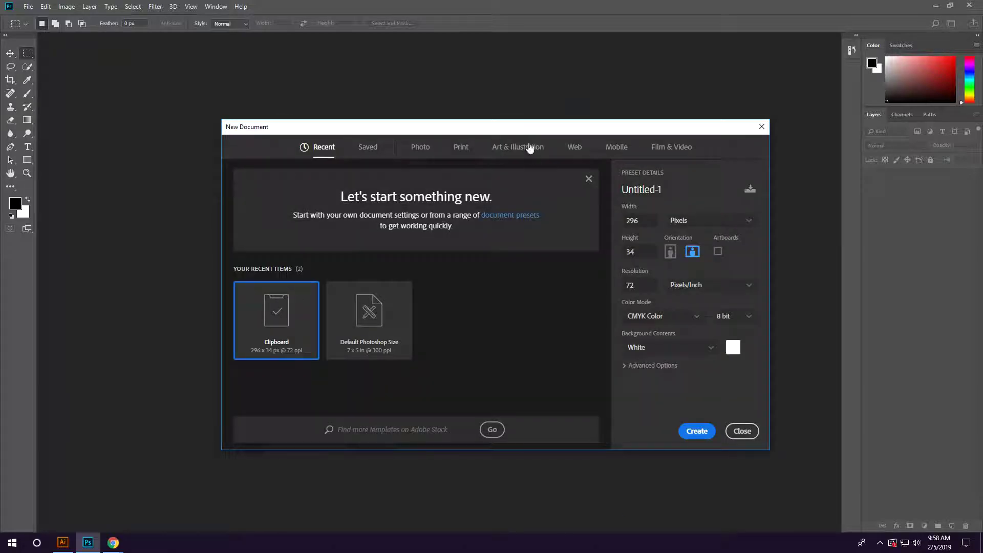
{"action": "left_click_drag", "start_coordinate": [513, 130], "coordinate": [466, 115]}
{"action": "left_click", "coordinate": [413, 134]}
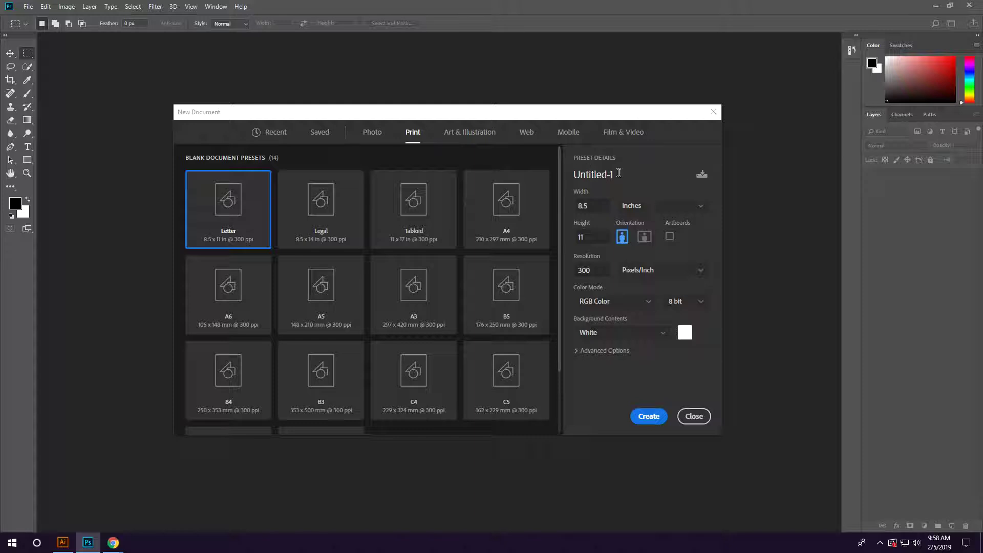
{"action": "double_click", "coordinate": [588, 205]}
{"action": "type", "text": "7.5"}
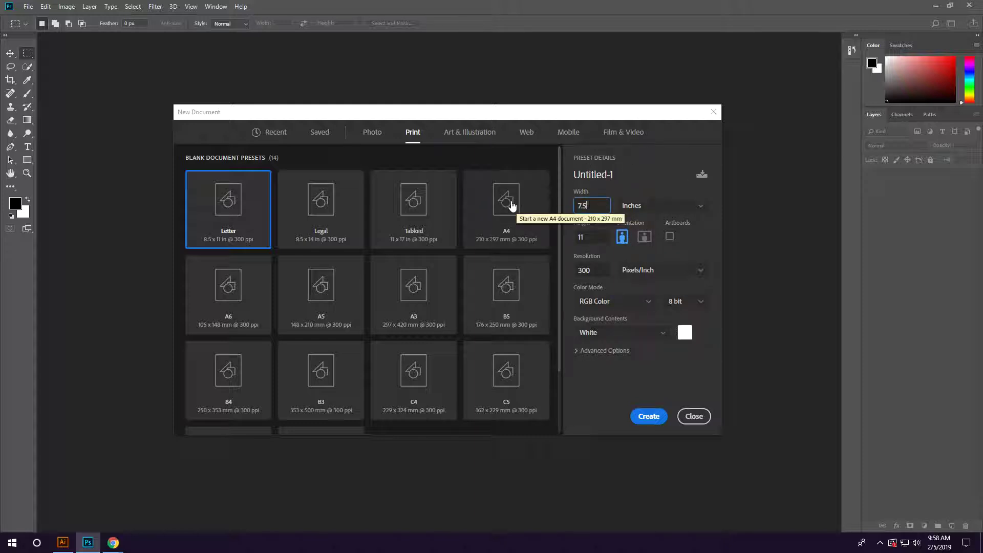
{"action": "key", "text": "Tab"}
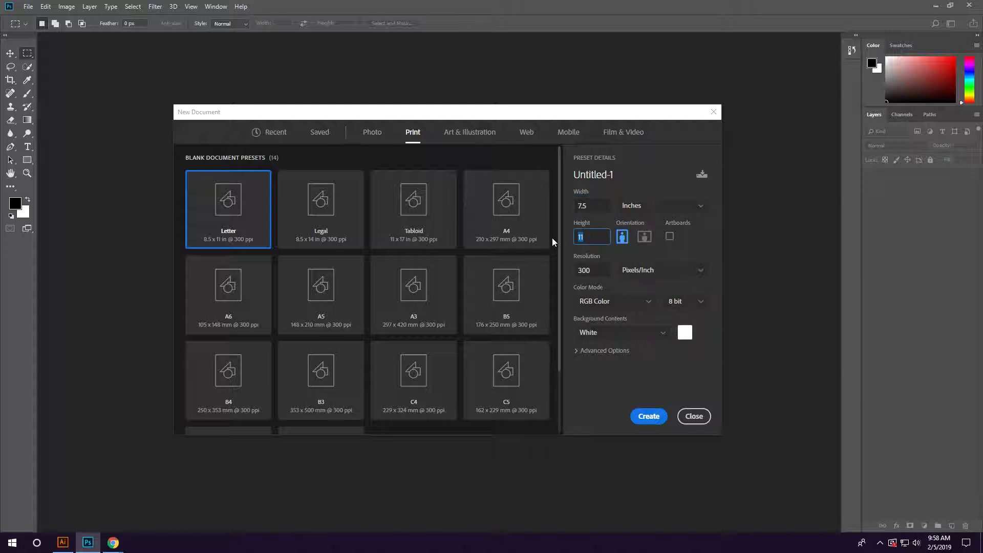
{"action": "type", "text": "10"}
{"action": "key", "text": "Tab"}
{"action": "type", "text": "150"}
{"action": "left_click", "coordinate": [648, 418]}
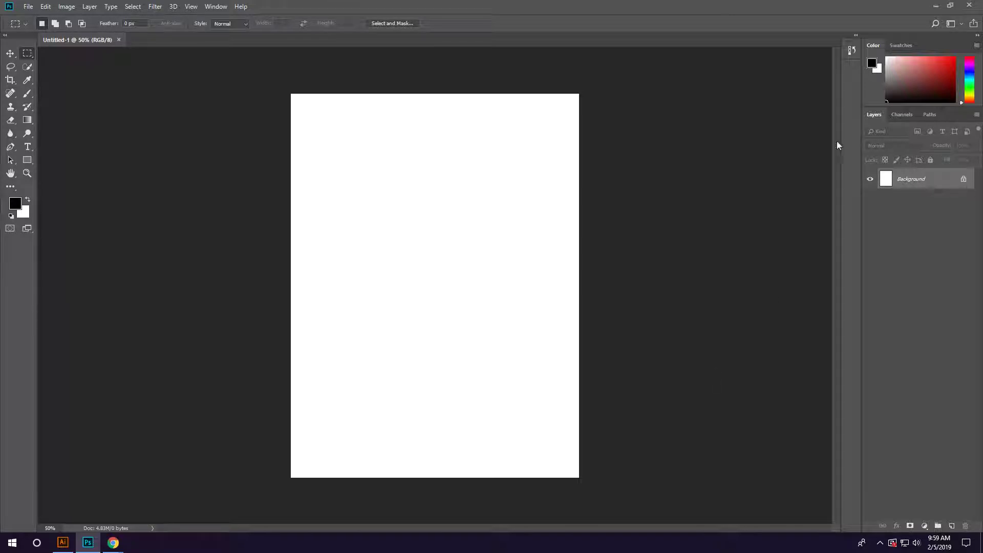
{"action": "left_click", "coordinate": [951, 23]}
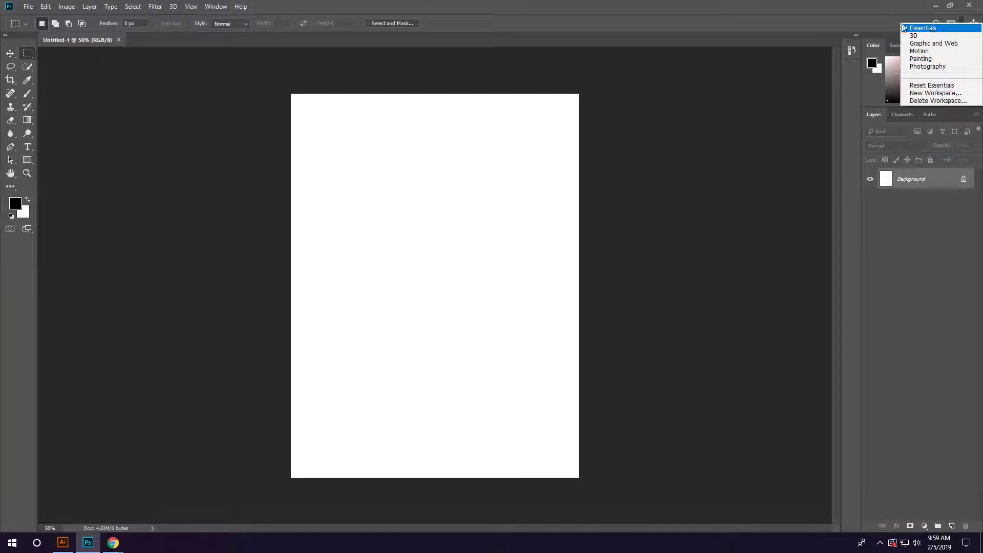
Step: Make a Fixed Size rectangular marquee selection of 5.75 × 8 in inside the page and add a new layer
{"action": "left_click", "coordinate": [27, 55]}
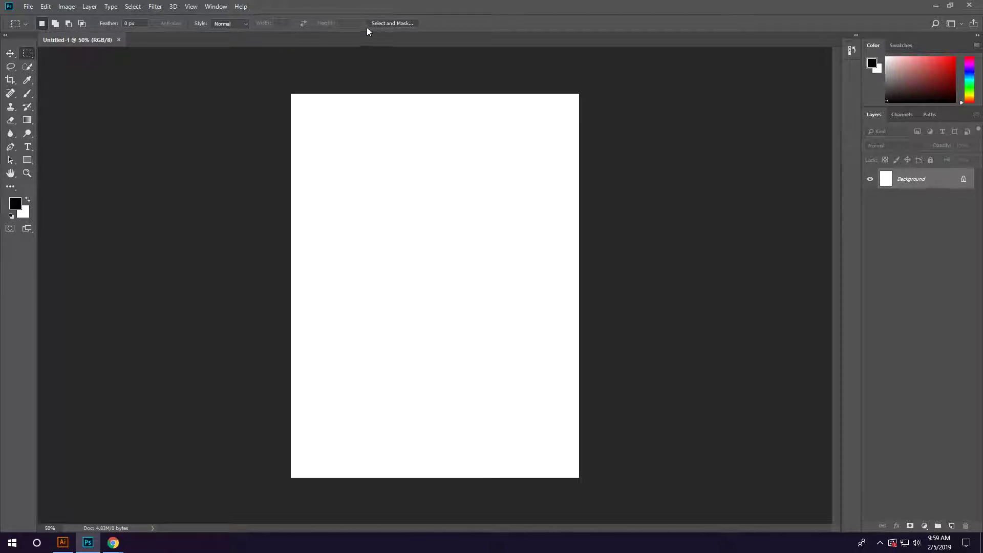
{"action": "left_click", "coordinate": [239, 24]}
{"action": "left_click", "coordinate": [233, 48]}
{"action": "left_click", "coordinate": [288, 23]}
{"action": "key", "text": "BackSpace"}
{"action": "type", "text": "5.75in"}
{"action": "key", "text": "Tab"}
{"action": "type", "text": "8"}
{"action": "left_click", "coordinate": [951, 525]}
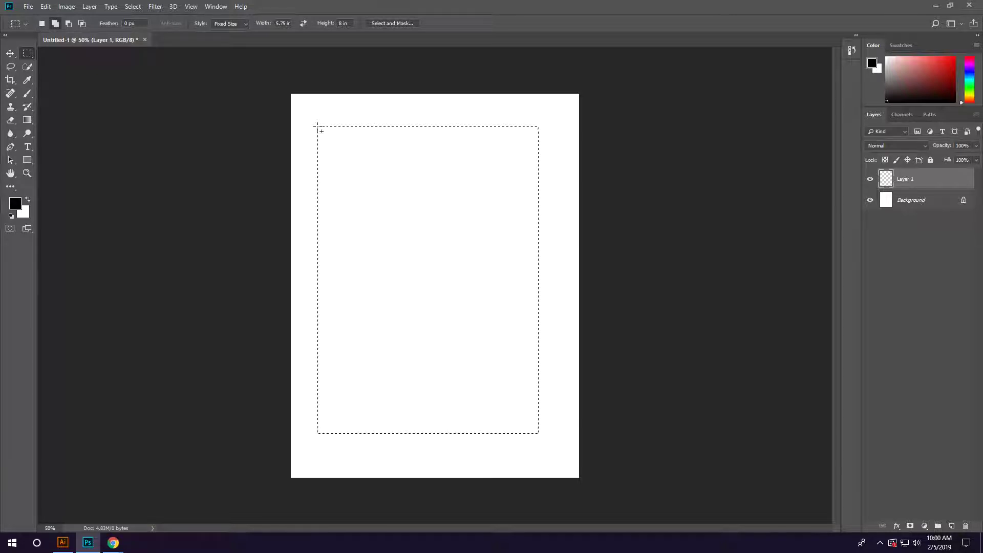
Step: Fill the rectangular selection on the new layer with 50% Gray, then deselect
{"action": "key", "text": "Return"}
{"action": "key", "text": "Return"}
{"action": "key", "text": "i"}
{"action": "key", "text": "shift+F5"}
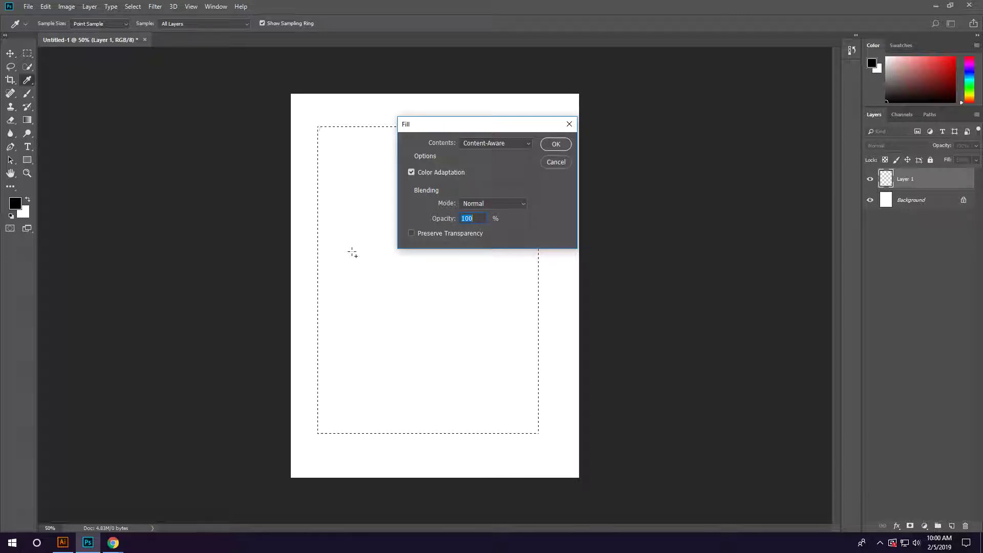
{"action": "left_click", "coordinate": [484, 143]}
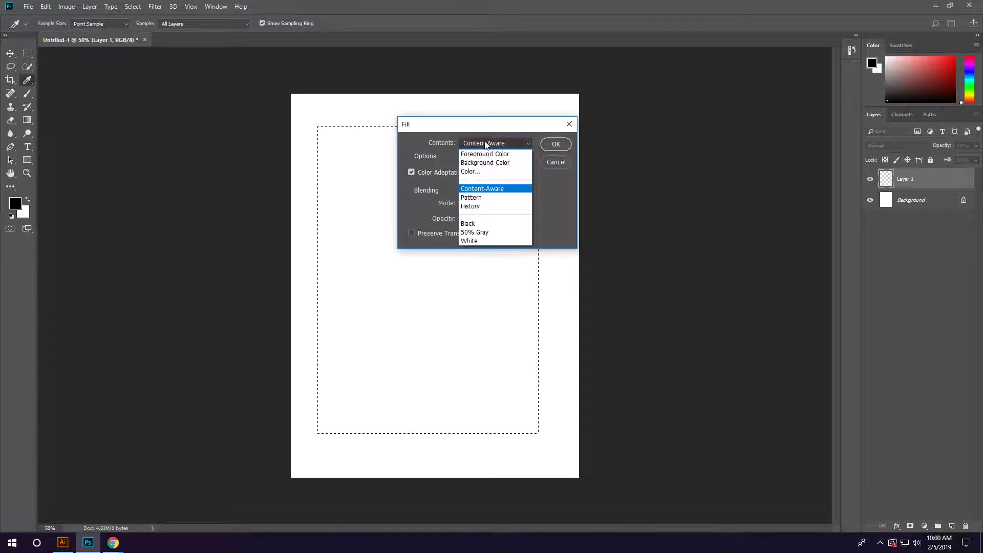
{"action": "left_click", "coordinate": [479, 231]}
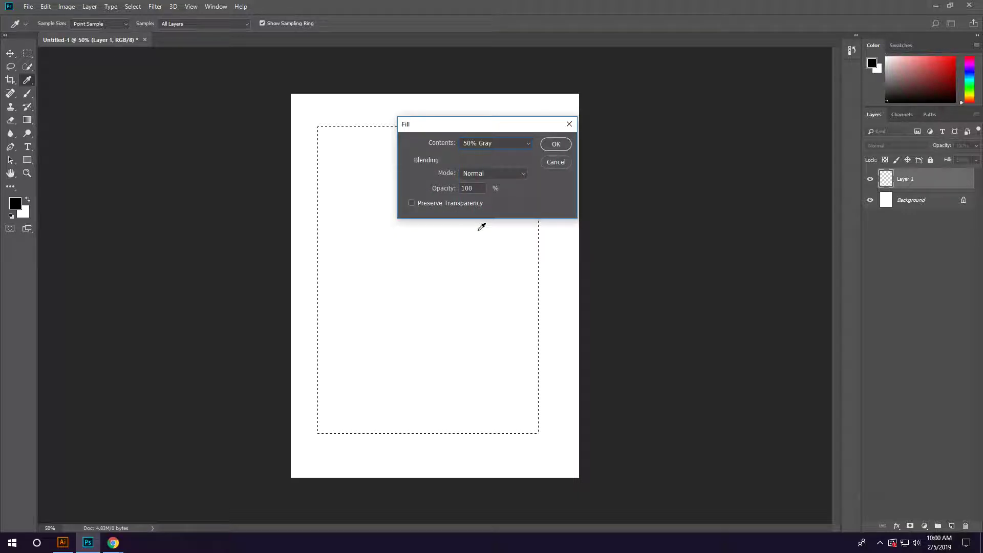
{"action": "left_click", "coordinate": [562, 145]}
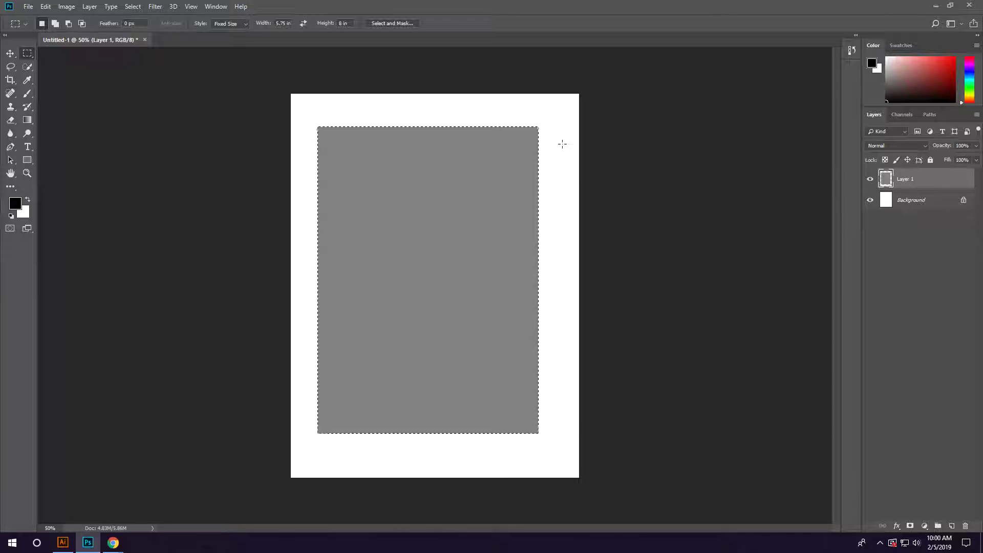
{"action": "key", "text": "ctrl+d"}
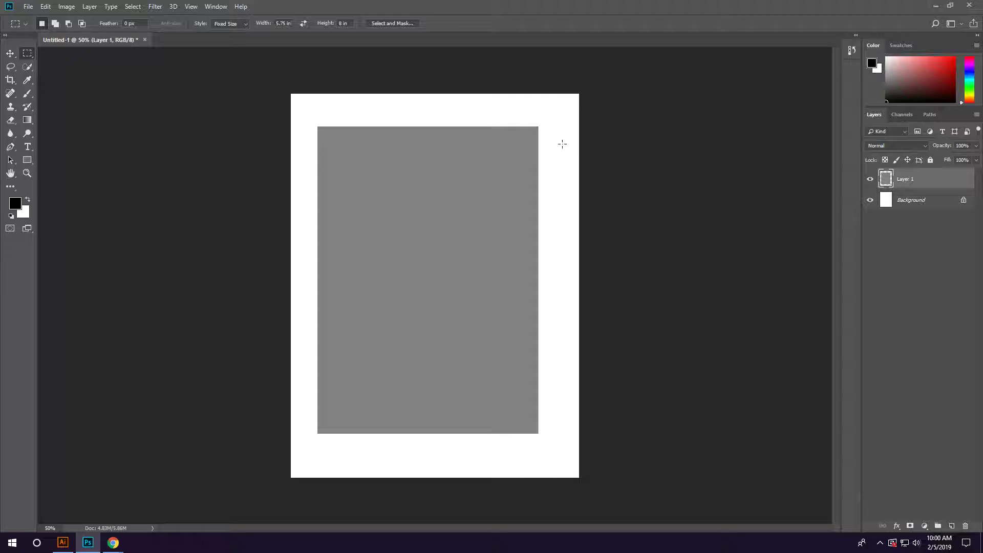
Step: Select the whole canvas and align the gray rectangle to its vertical and horizontal centers
{"action": "key", "text": "ctrl+a"}
{"action": "left_click", "coordinate": [12, 53]}
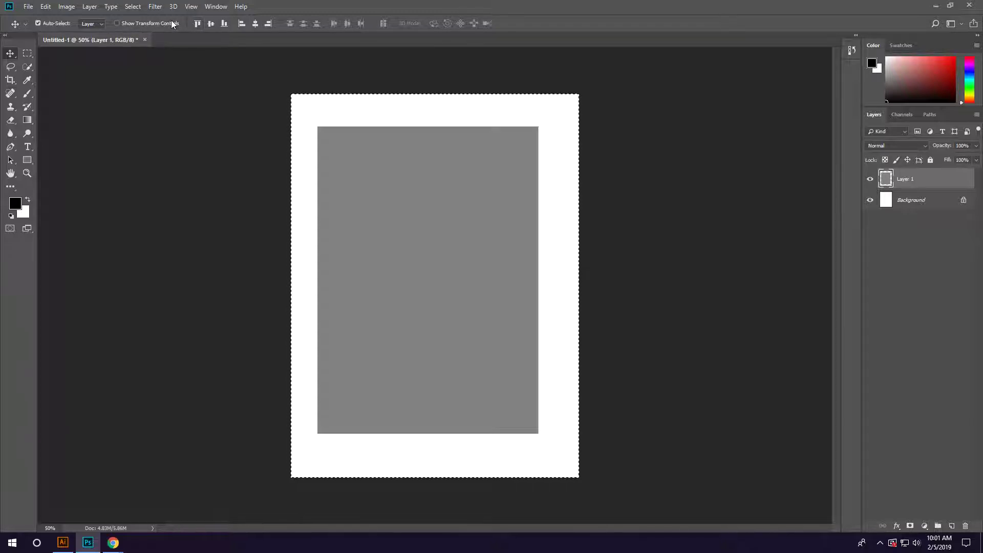
{"action": "left_click", "coordinate": [102, 23]}
{"action": "left_click", "coordinate": [102, 23]}
{"action": "left_click", "coordinate": [208, 24]}
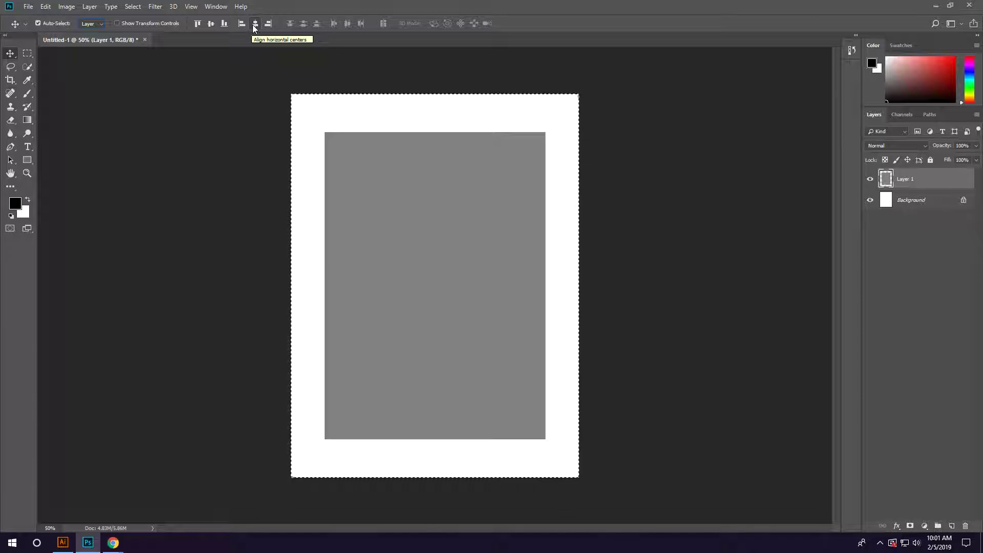
Step: Show the rulers and place guides along all four edges of the gray rectangle
{"action": "key", "text": "ctrl+r"}
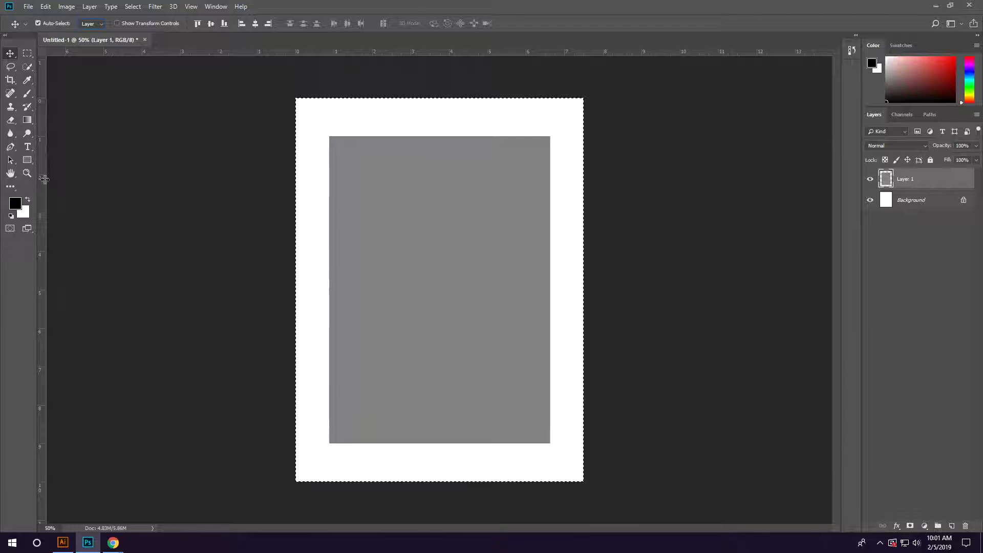
{"action": "left_click_drag", "start_coordinate": [42, 179], "coordinate": [329, 184]}
{"action": "left_click_drag", "start_coordinate": [42, 221], "coordinate": [503, 218]}
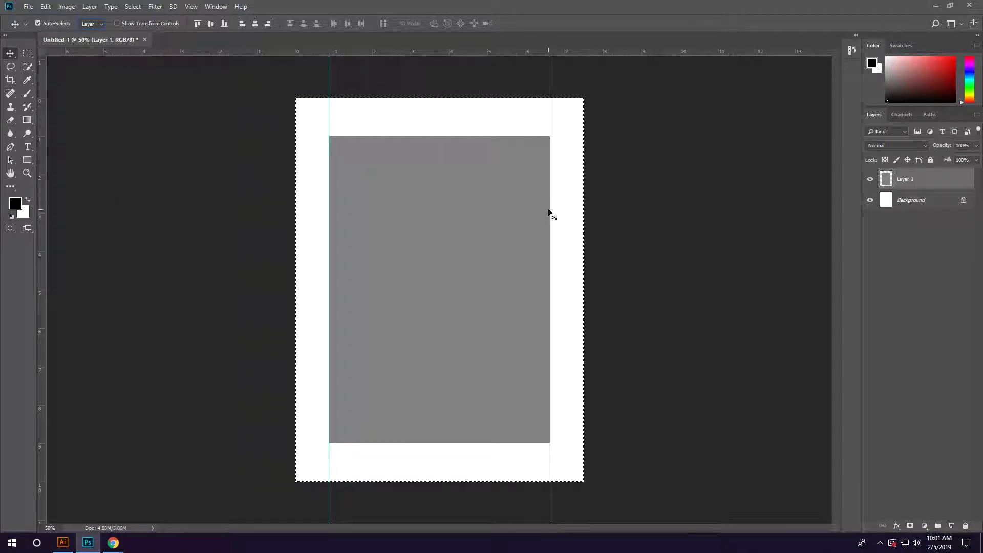
{"action": "left_click_drag", "start_coordinate": [549, 212], "coordinate": [549, 213]}
{"action": "left_click_drag", "start_coordinate": [445, 52], "coordinate": [451, 136]}
{"action": "left_click_drag", "start_coordinate": [470, 53], "coordinate": [486, 443]}
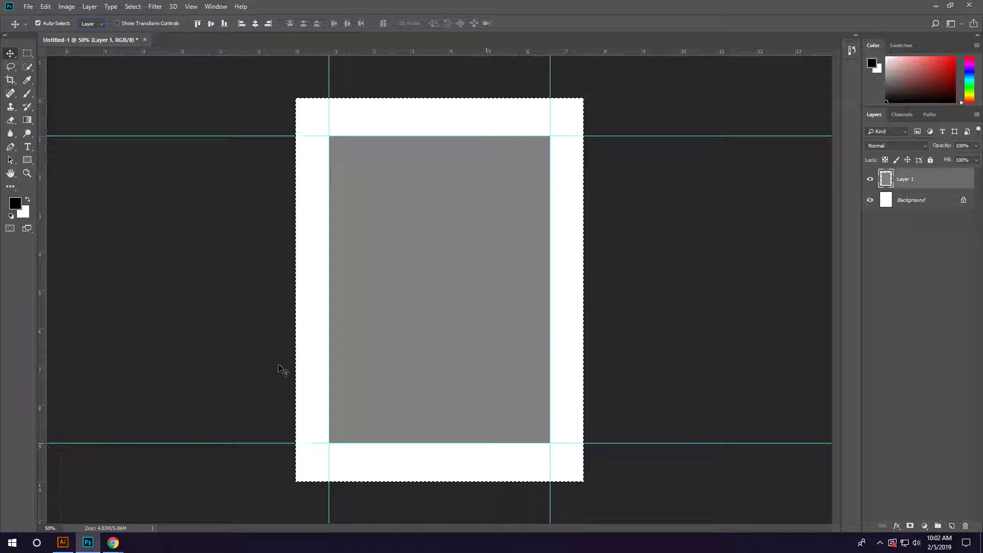
Step: Turn off Auto-Select for the Move tool and set its target to Group
{"action": "key", "text": "Up"}
{"action": "left_click", "coordinate": [37, 24]}
{"action": "left_click", "coordinate": [89, 24]}
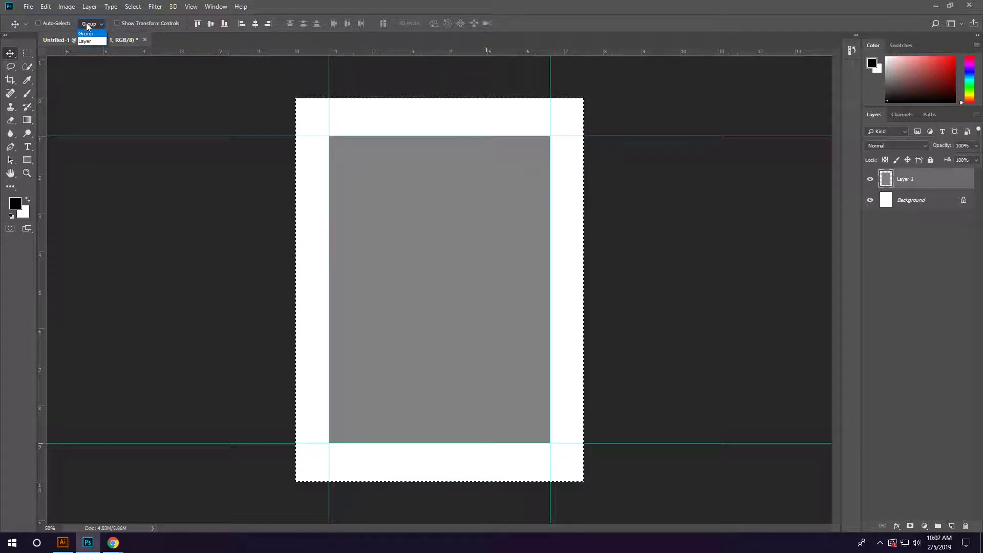
{"action": "left_click", "coordinate": [86, 32]}
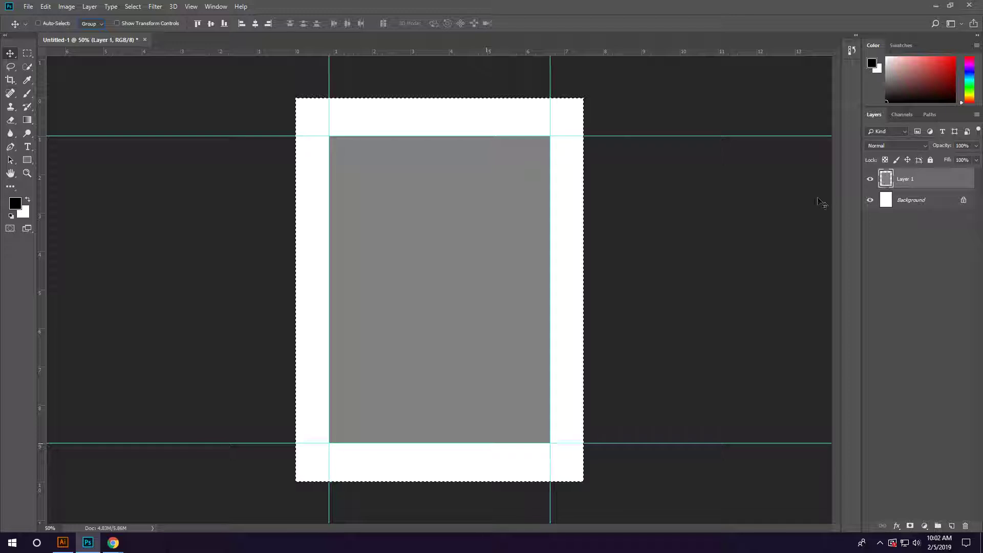
{"action": "key", "text": "ctrl"}
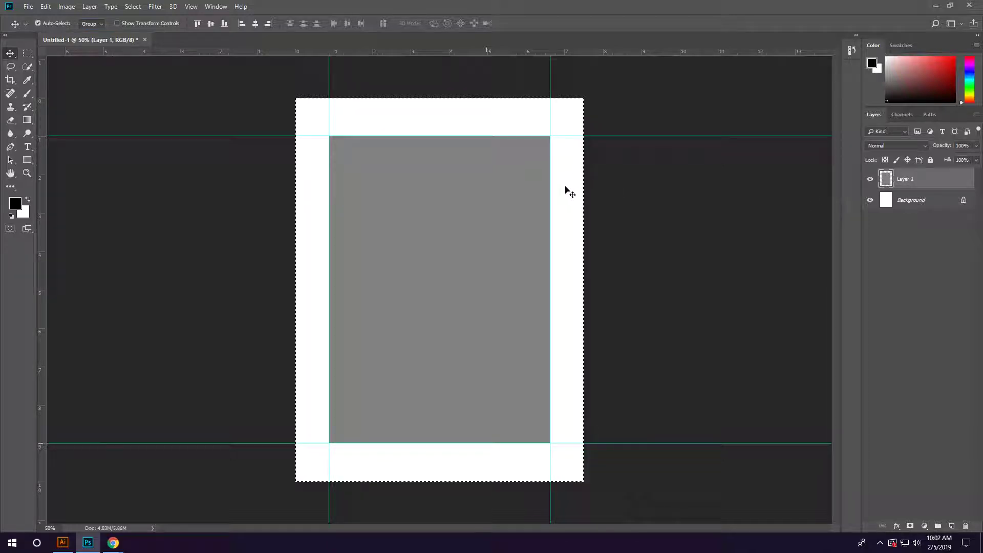
Step: Switch to full screen mode with the menu bar and clear the canvas selection
{"action": "key", "text": "f"}
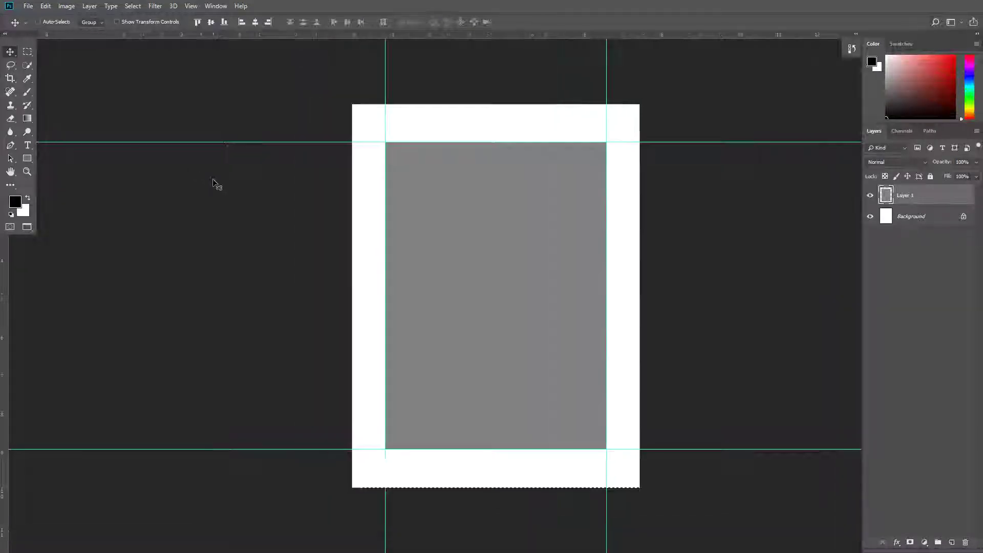
{"action": "key", "text": "ctrl+f"}
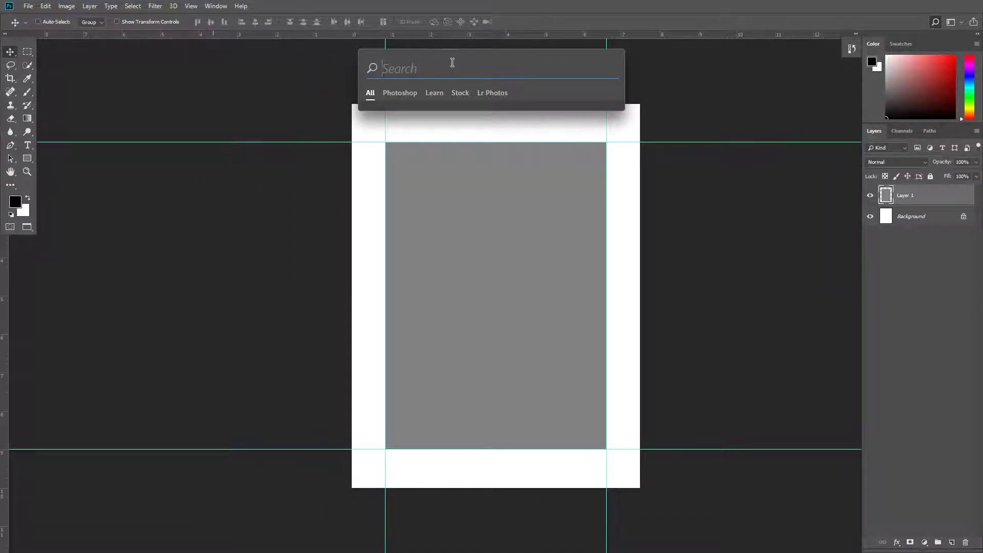
{"action": "left_click", "coordinate": [681, 183]}
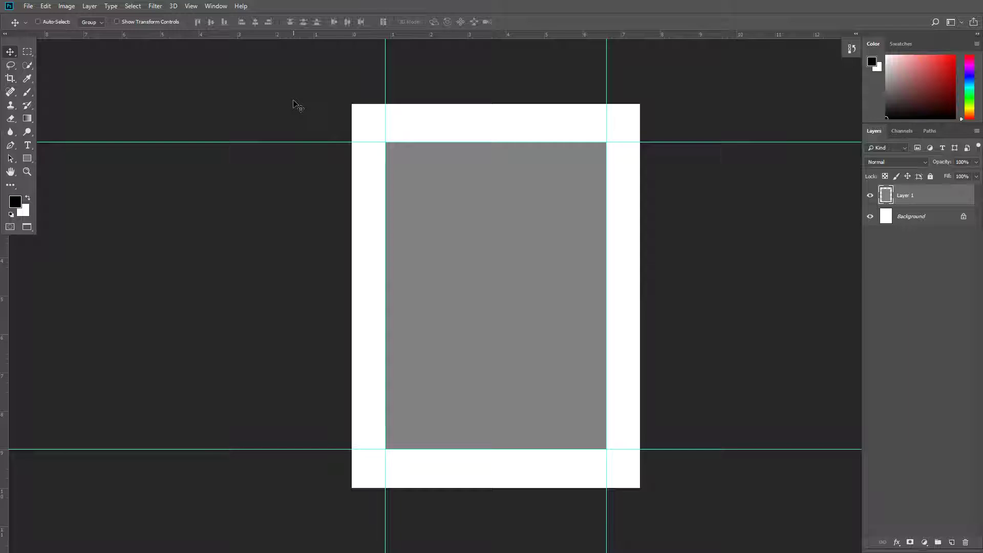
Step: Nudge the gray rectangle straight up about 0.2 in so its edges sit above the horizontal guides
{"action": "key", "text": "shift+Up"}
{"action": "key", "text": "shift+Up"}
{"action": "key", "text": "shift+Up"}
{"action": "key", "text": "shift+Up"}
{"action": "key", "text": "shift+Up"}
{"action": "key", "text": "shift+Up"}
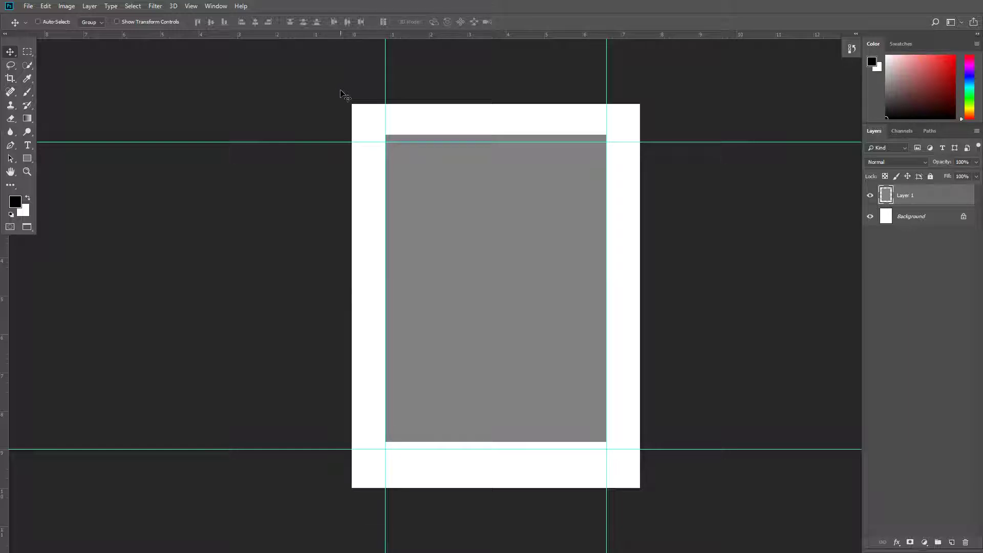
Step: Load the gray rectangle's outline as a selection and invert it to select the surrounding border
{"action": "left_click", "coordinate": [885, 194], "text": "ctrl"}
{"action": "left_click", "coordinate": [886, 195], "text": "ctrl"}
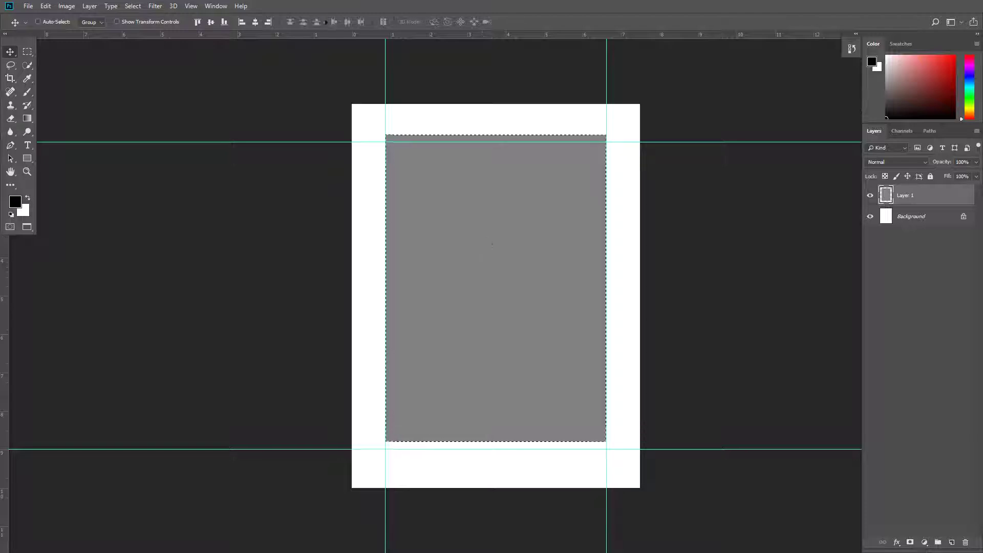
{"action": "left_click", "coordinate": [132, 6]}
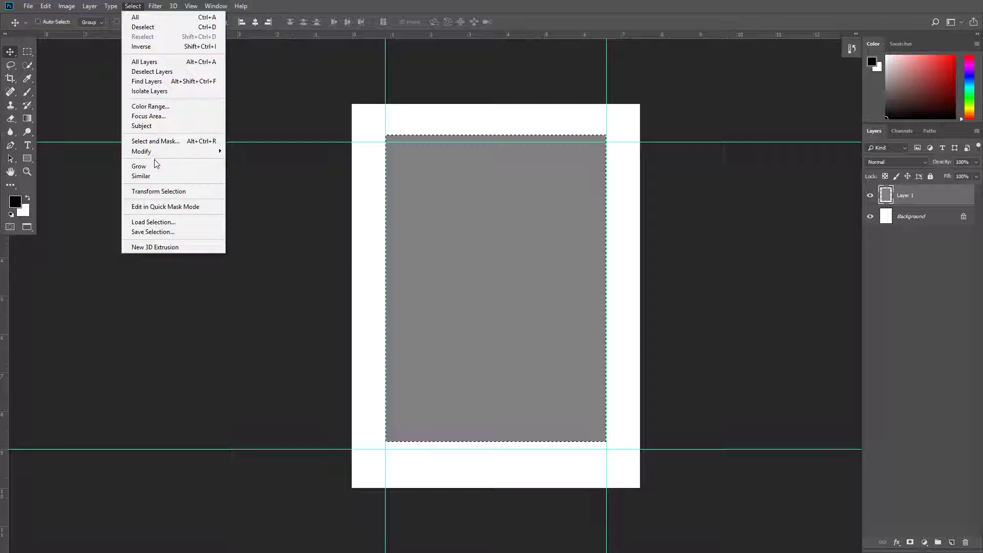
{"action": "left_click", "coordinate": [171, 48]}
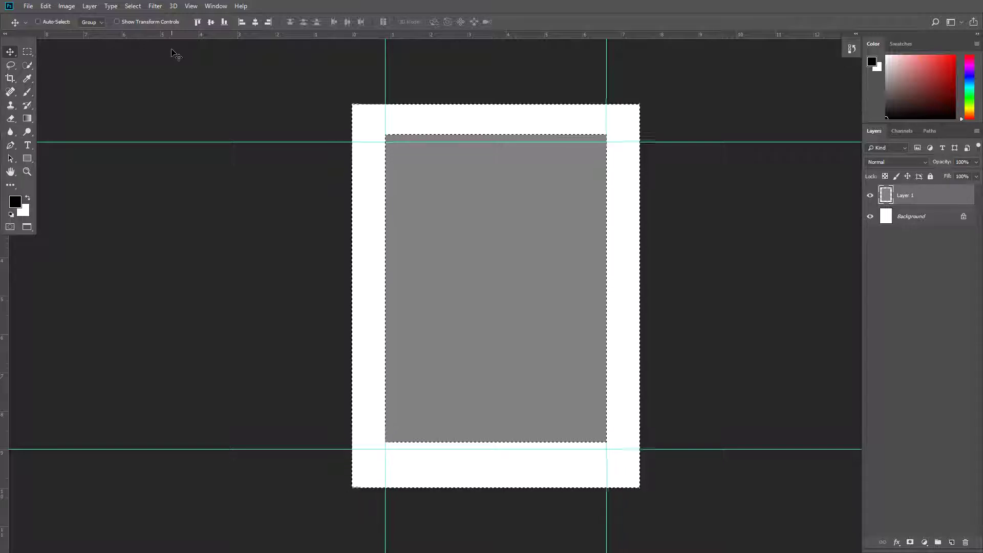
Step: Fill the border selection with 50% Gray on a new layer, deselect, and hide Layer 1
{"action": "left_click", "coordinate": [951, 542]}
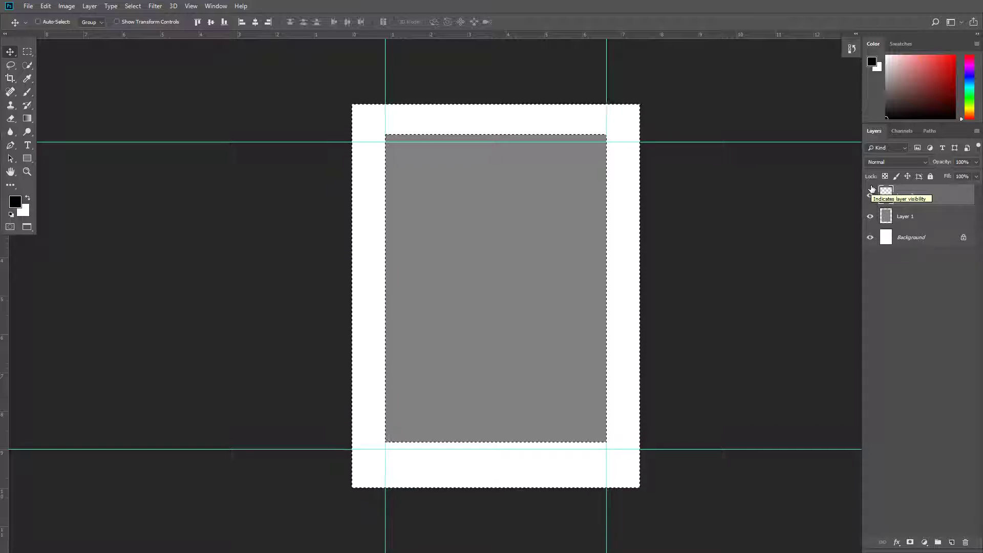
{"action": "key", "text": "shift+F5"}
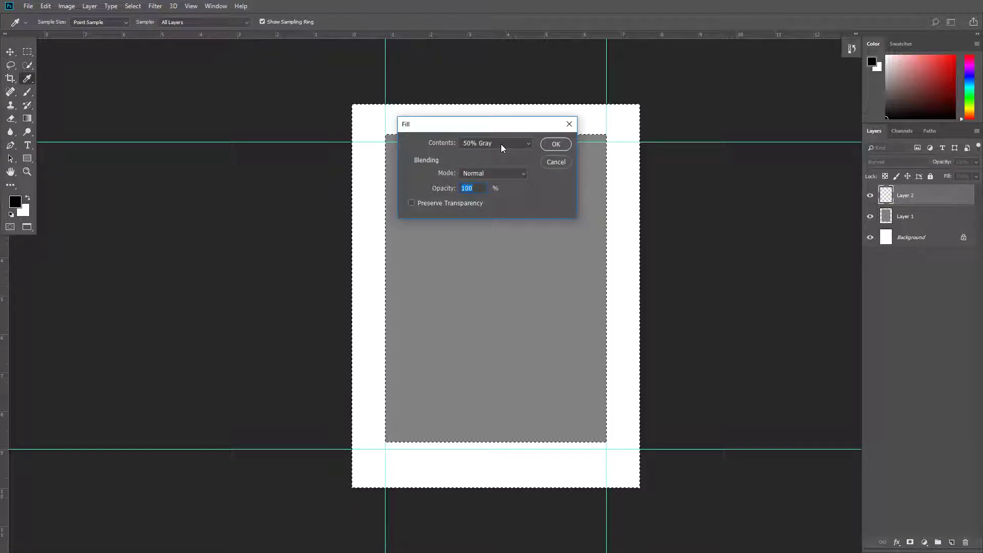
{"action": "left_click", "coordinate": [550, 147]}
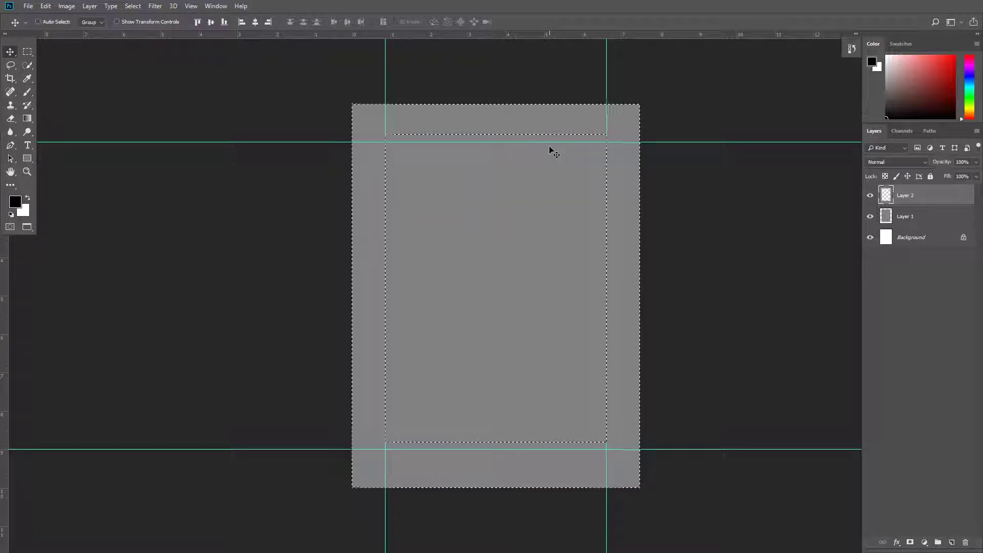
{"action": "key", "text": "ctrl+d"}
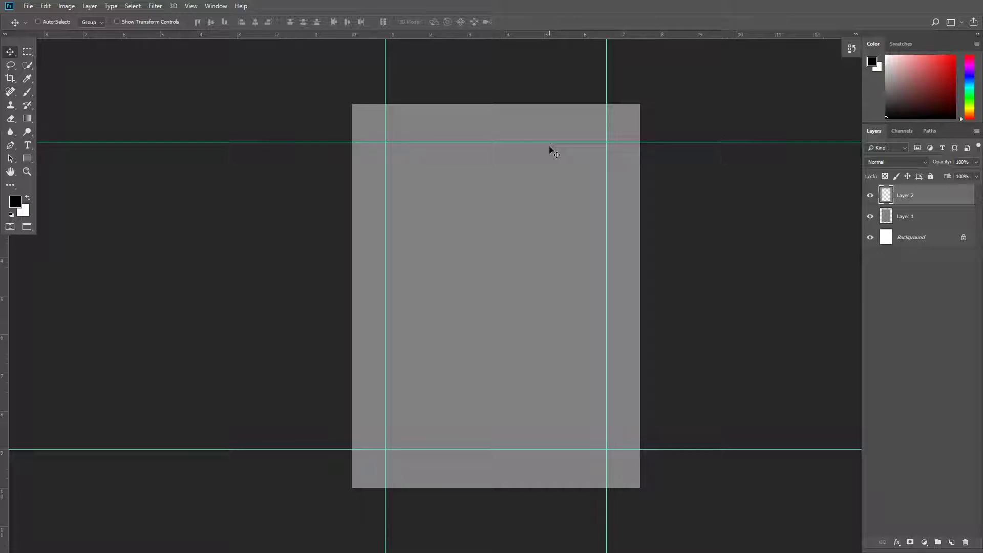
{"action": "left_click", "coordinate": [870, 216]}
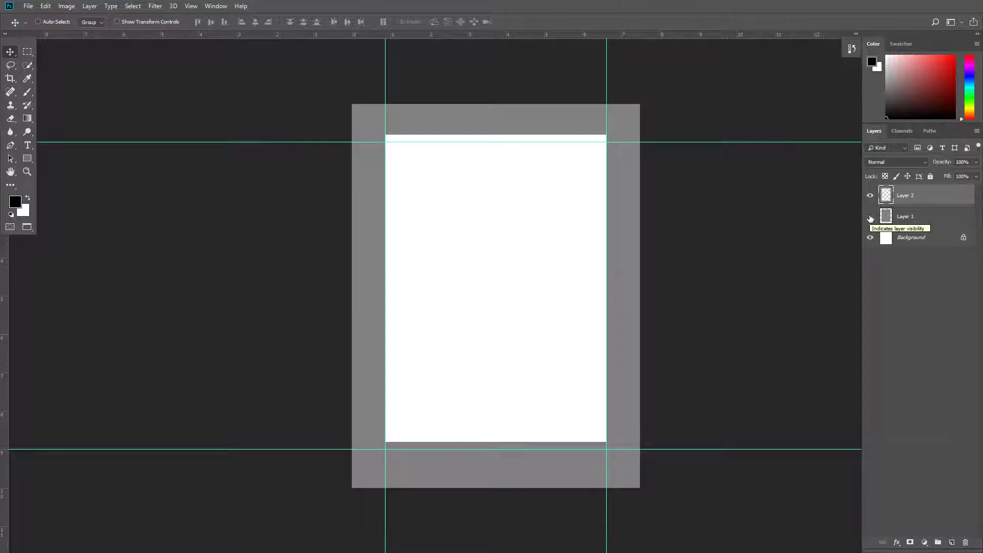
Step: Add a new layer and draw a circular selection about 0.35 in wide in the gray border's upper-left corner
{"action": "left_click", "coordinate": [950, 542]}
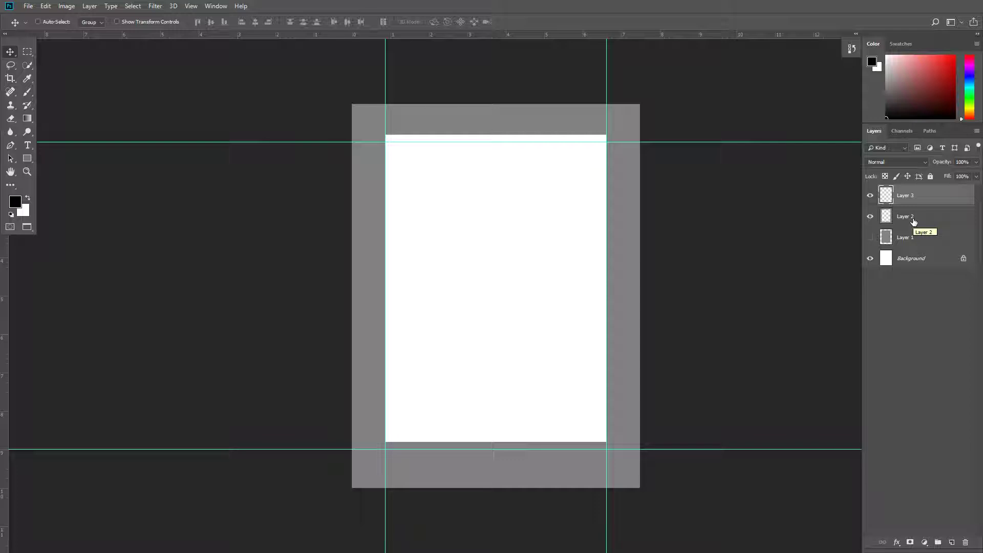
{"action": "left_click", "coordinate": [27, 52]}
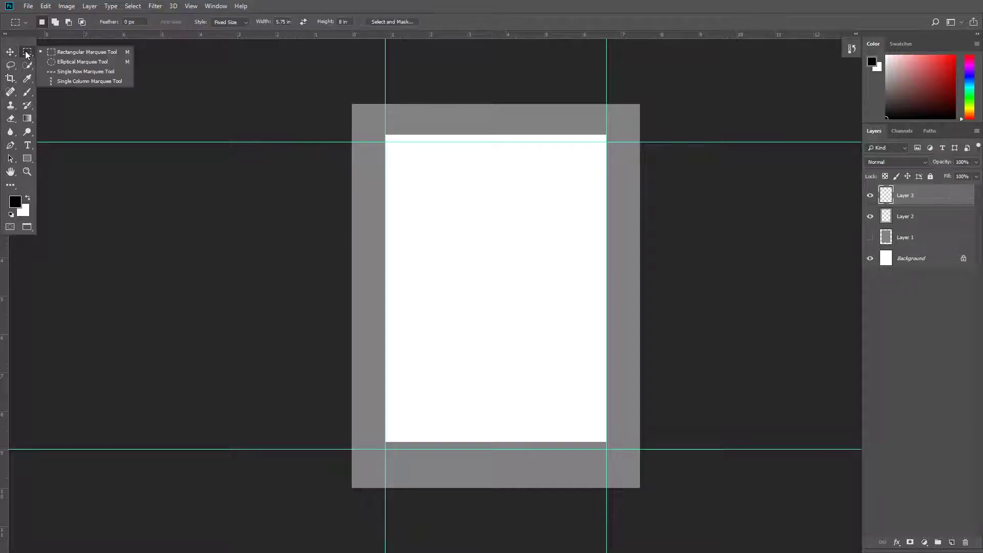
{"action": "left_click", "coordinate": [65, 62]}
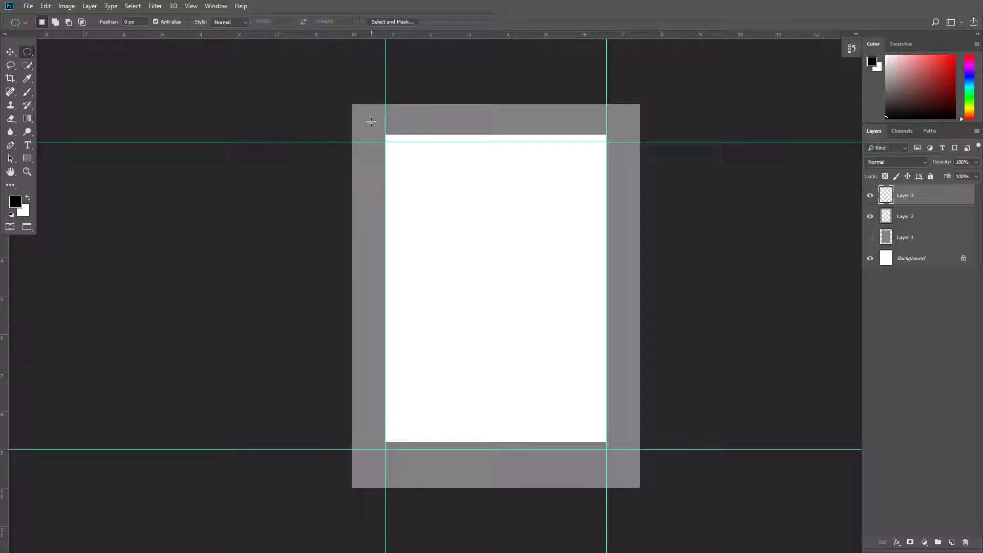
{"action": "scroll", "coordinate": [371, 121], "scroll_direction": "up", "scroll_amount": 5}
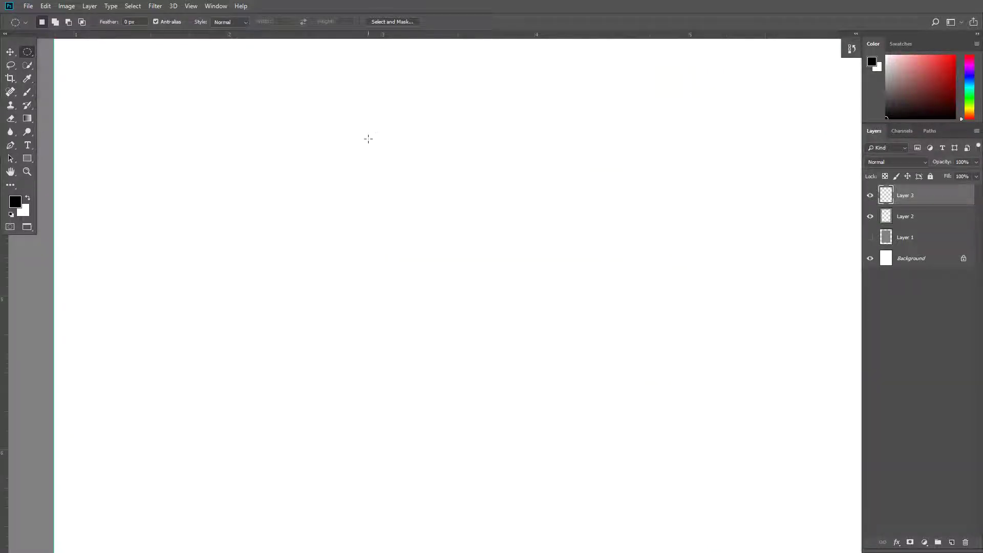
{"action": "scroll", "coordinate": [369, 148], "scroll_direction": "down", "scroll_amount": 5}
{"action": "left_click_drag", "start_coordinate": [364, 184], "coordinate": [378, 267]}
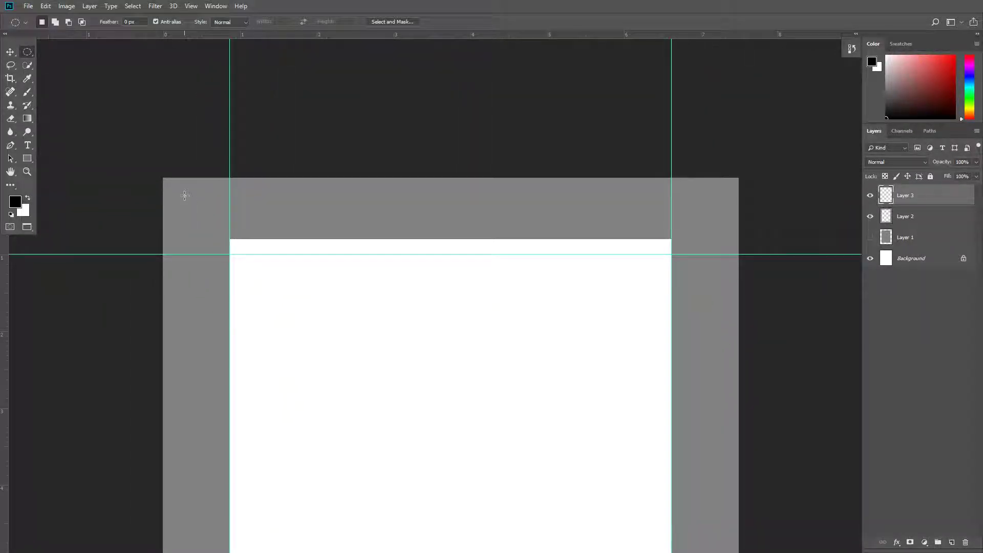
{"action": "left_click_drag", "start_coordinate": [185, 195], "coordinate": [210, 224]}
Step: Fill the circular selection with a custom orange-yellow color, RGB 255, 186, 0, at Normal mode and 100% opacity
{"action": "key", "text": "shift+F5"}
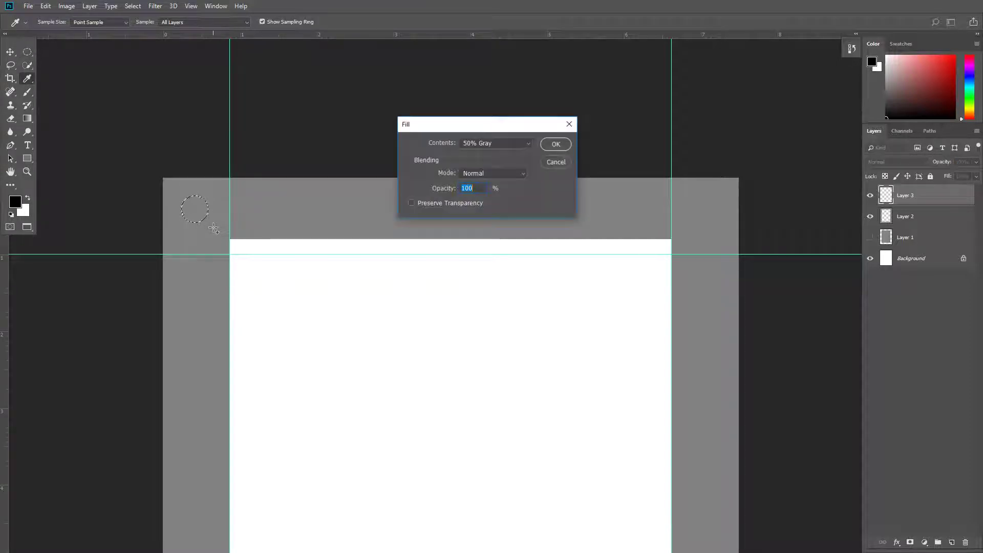
{"action": "left_click", "coordinate": [483, 145]}
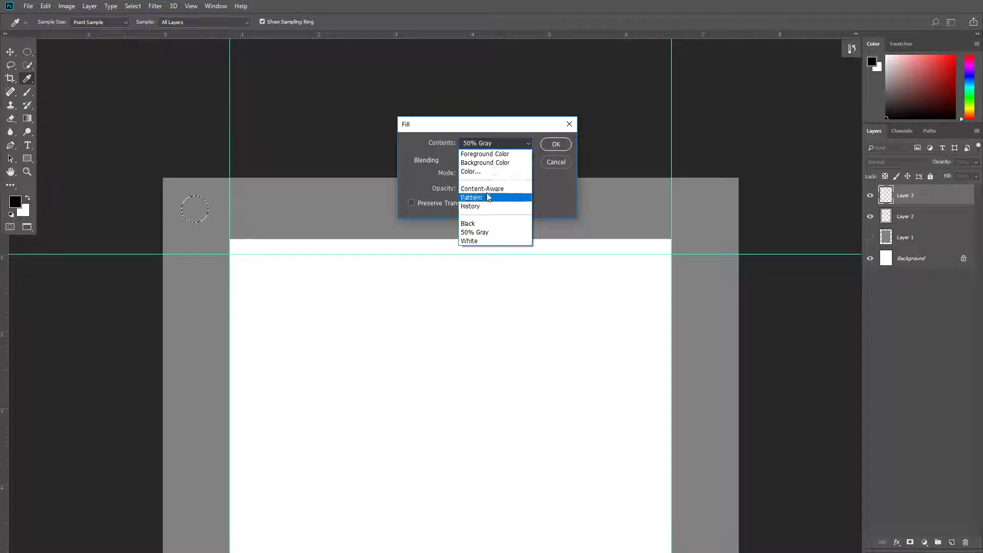
{"action": "left_click", "coordinate": [484, 174]}
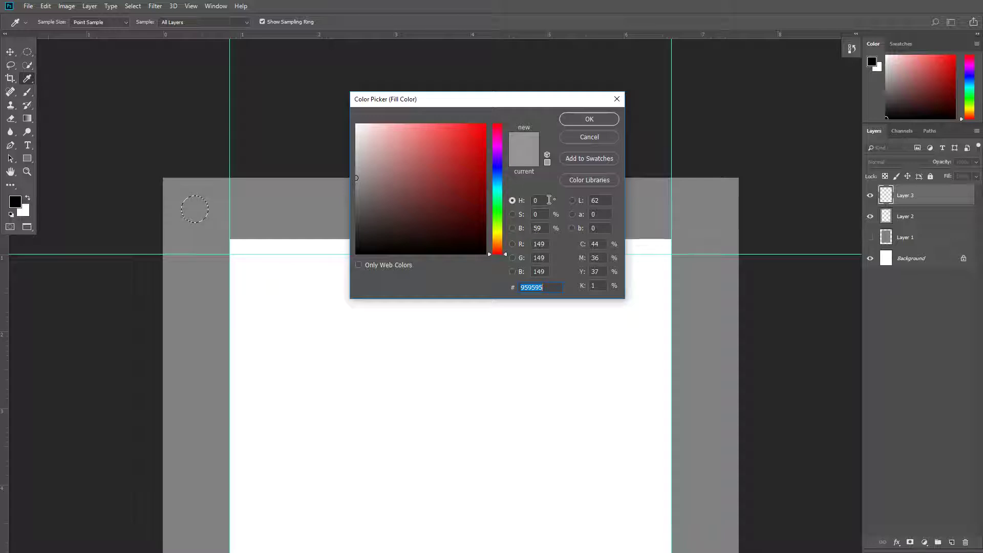
{"action": "double_click", "coordinate": [540, 245]}
{"action": "type", "text": "255"}
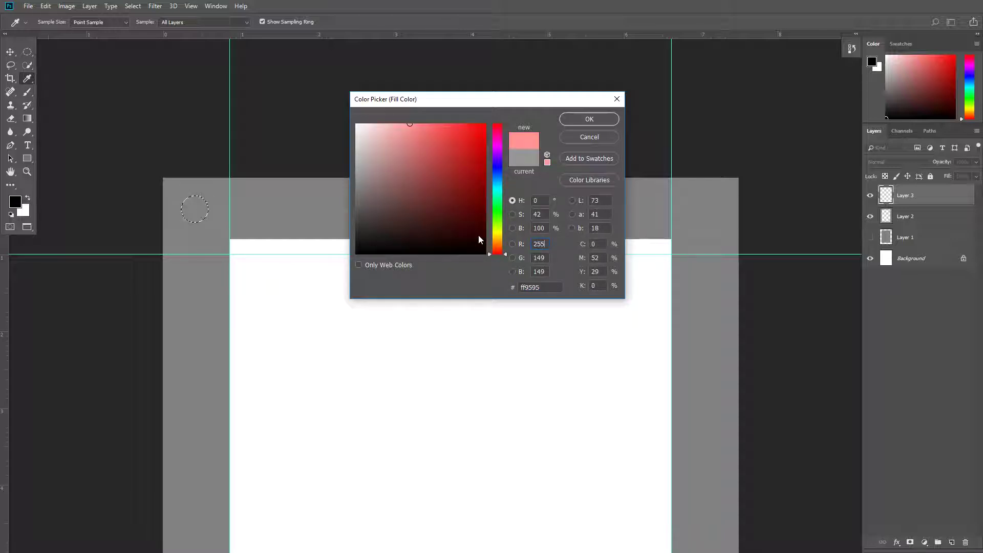
{"action": "key", "text": "Tab"}
{"action": "type", "text": "186"}
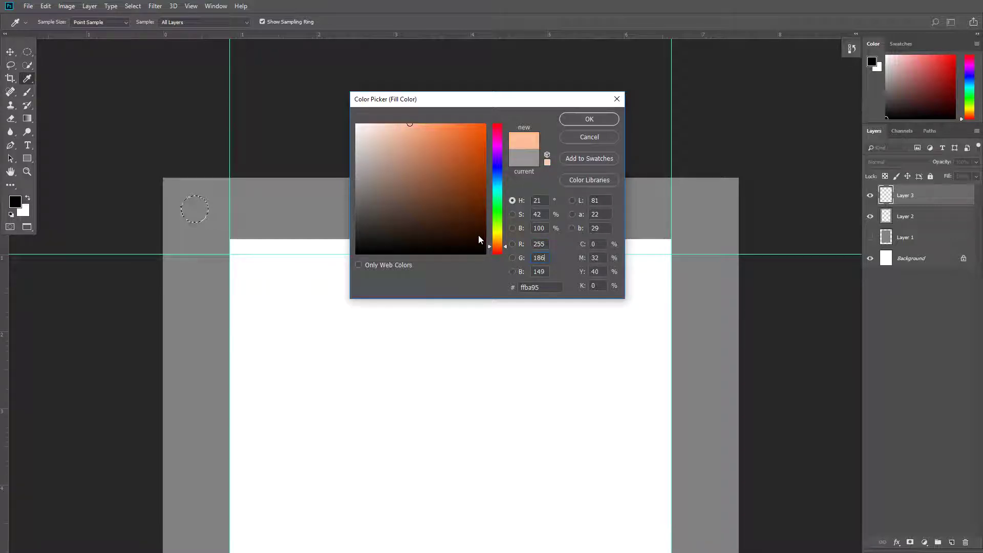
{"action": "key", "text": "Tab"}
{"action": "type", "text": "0"}
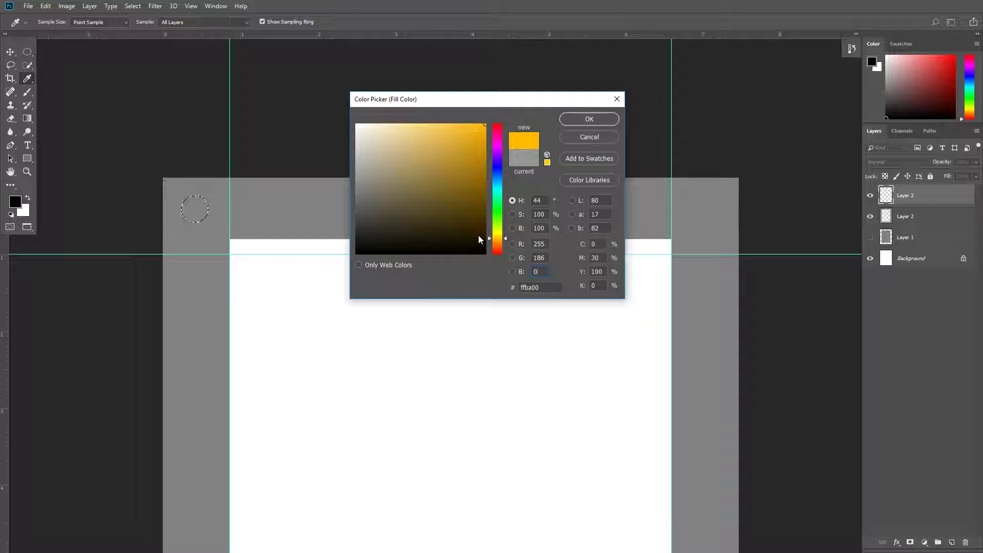
{"action": "left_click", "coordinate": [581, 119]}
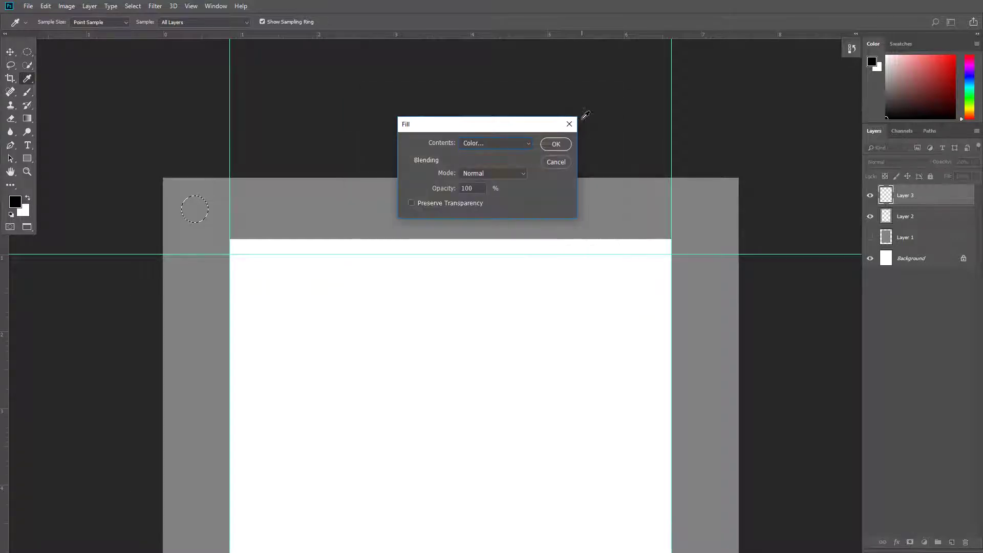
{"action": "left_click", "coordinate": [563, 144]}
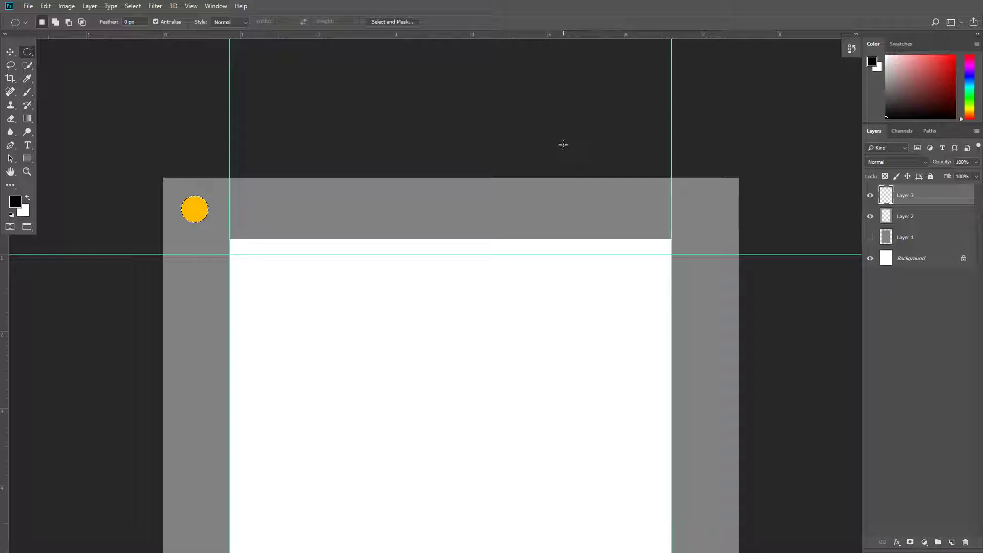
Step: Duplicate the yellow circle with a free-transform copy shifted 100 px to the right on the same layer
{"action": "key", "text": "alt"}
{"action": "key", "text": "ctrl+t"}
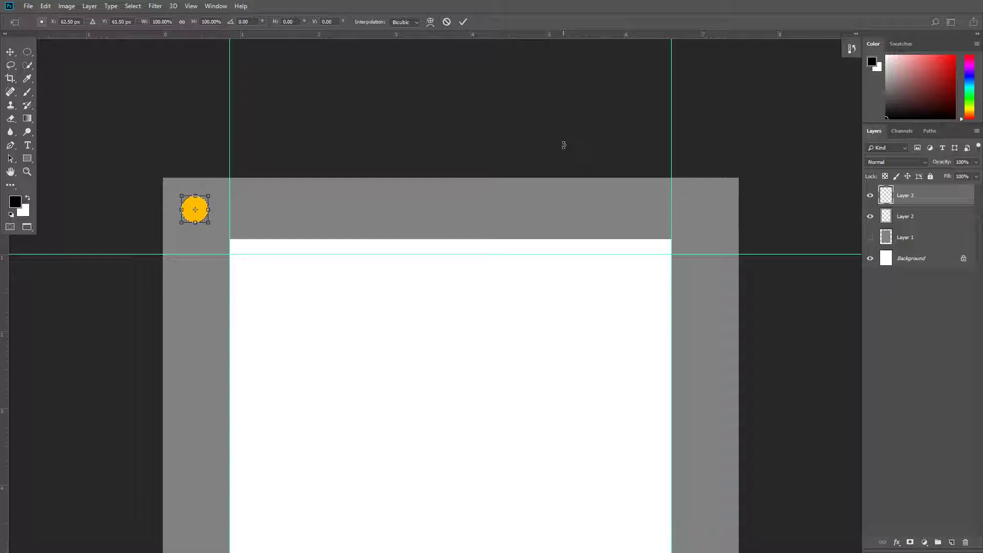
{"action": "key", "text": "ctrl+alt+t"}
{"action": "key", "text": "shift+Right"}
{"action": "key", "text": "shift+Right"}
{"action": "key", "text": "shift+Right"}
{"action": "key", "text": "shift+Right"}
{"action": "key", "text": "shift+Right"}
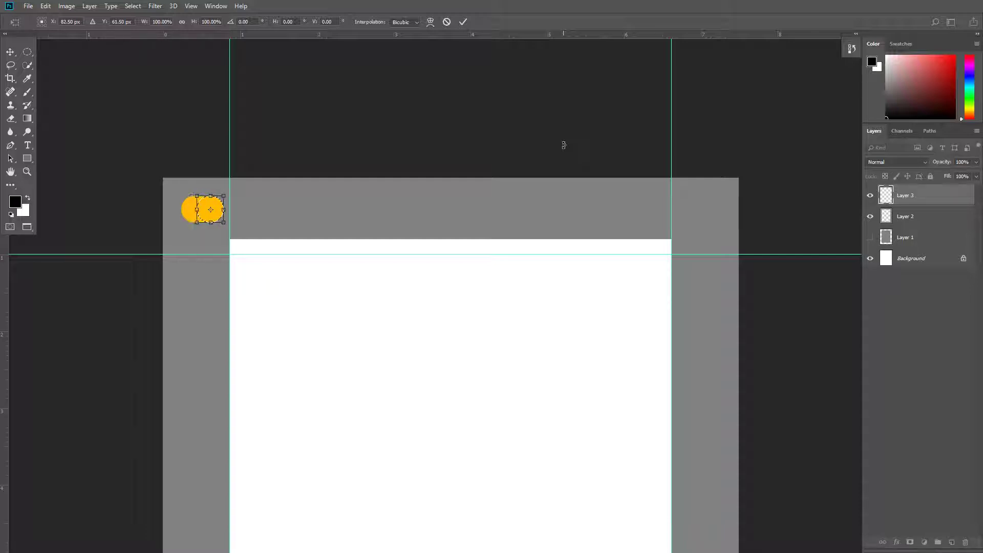
{"action": "key", "text": "shift+Right"}
{"action": "key", "text": "shift+Right"}
{"action": "key", "text": "shift+Right"}
{"action": "key", "text": "shift+Right"}
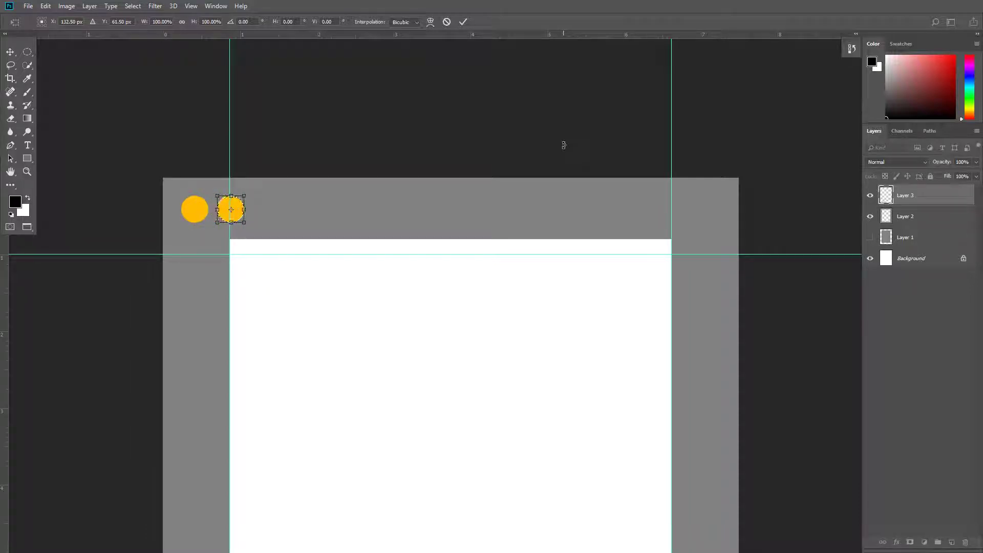
{"action": "key", "text": "shift+Right"}
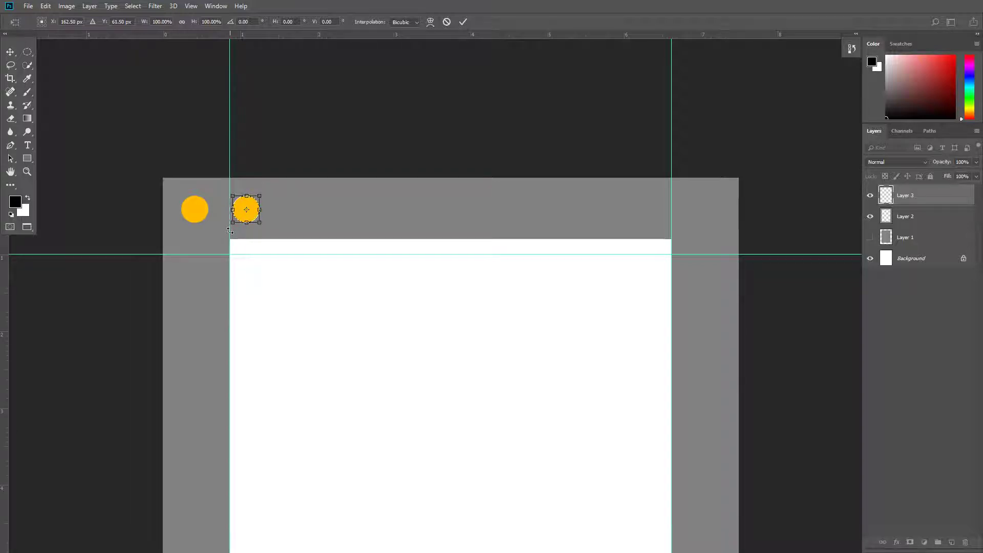
{"action": "key", "text": "Return"}
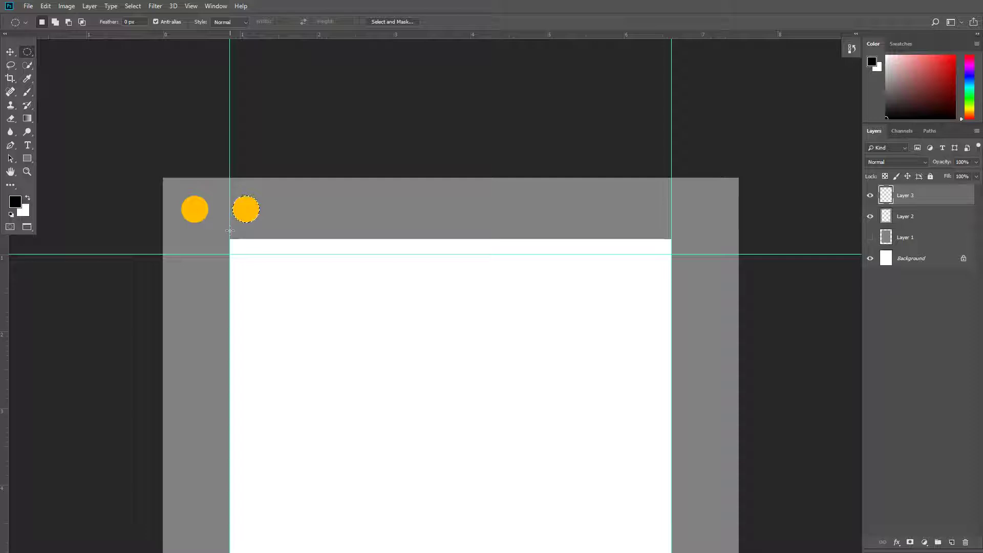
Step: Repeat the duplicating transform along the upper border until the row holds 11 evenly spaced circles ending at the right corner
{"action": "key", "text": "shift"}
{"action": "key", "text": "alt"}
{"action": "key", "text": "ctrl+shift+alt+t"}
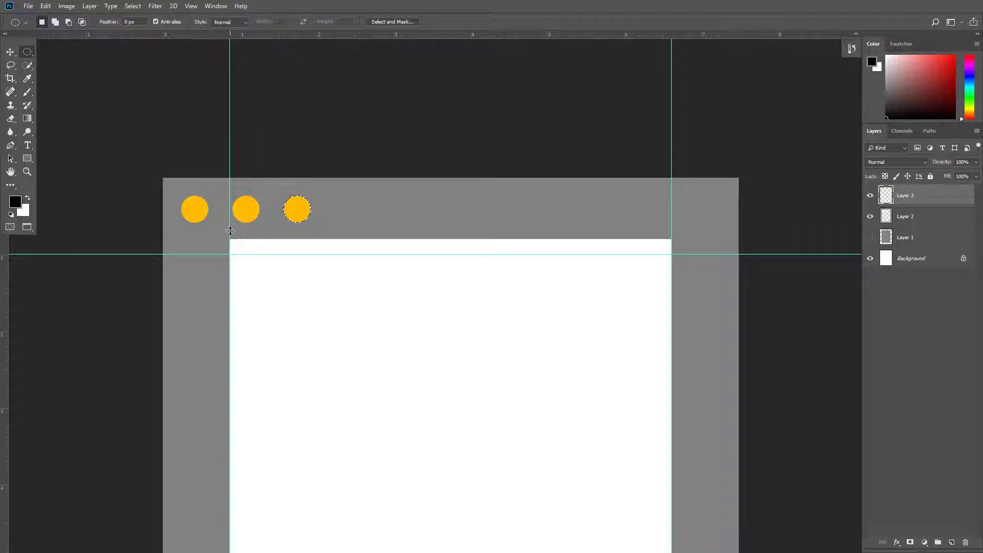
{"action": "key", "text": "shift+alt"}
{"action": "key", "text": "ctrl+shift+alt+t"}
{"action": "key", "text": "ctrl+shift+alt+t"}
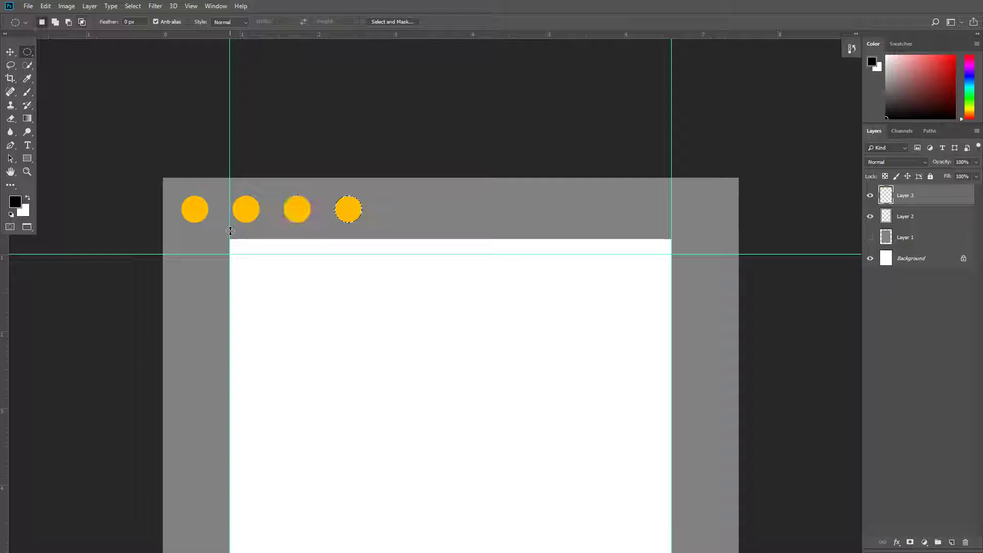
{"action": "key", "text": "ctrl+shift+alt+t"}
{"action": "key", "text": "ctrl+shift+alt+t"}
{"action": "key", "text": "ctrl+shift+alt+t"}
{"action": "key", "text": "ctrl+shift+alt+t"}
{"action": "key", "text": "ctrl+shift+alt+t"}
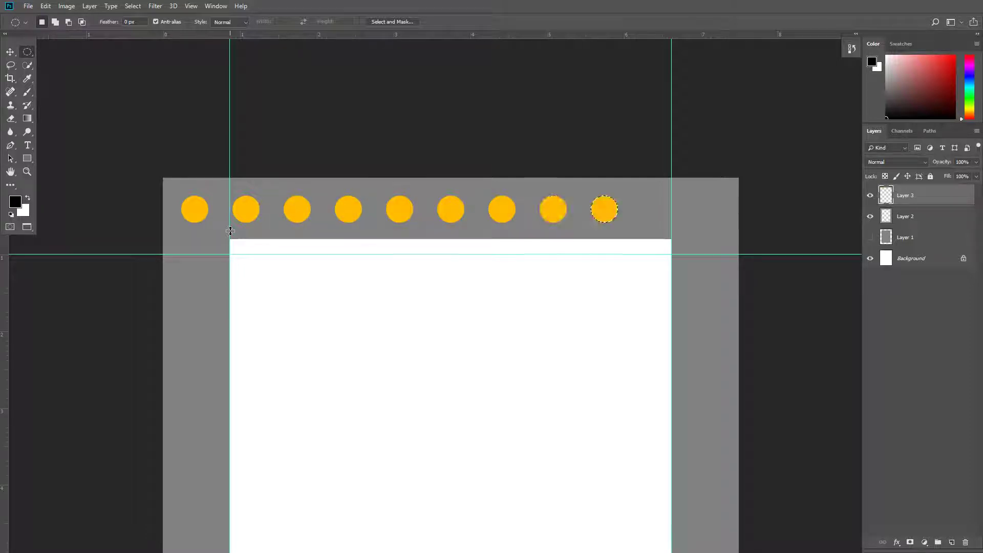
{"action": "key", "text": "ctrl+shift+alt+t"}
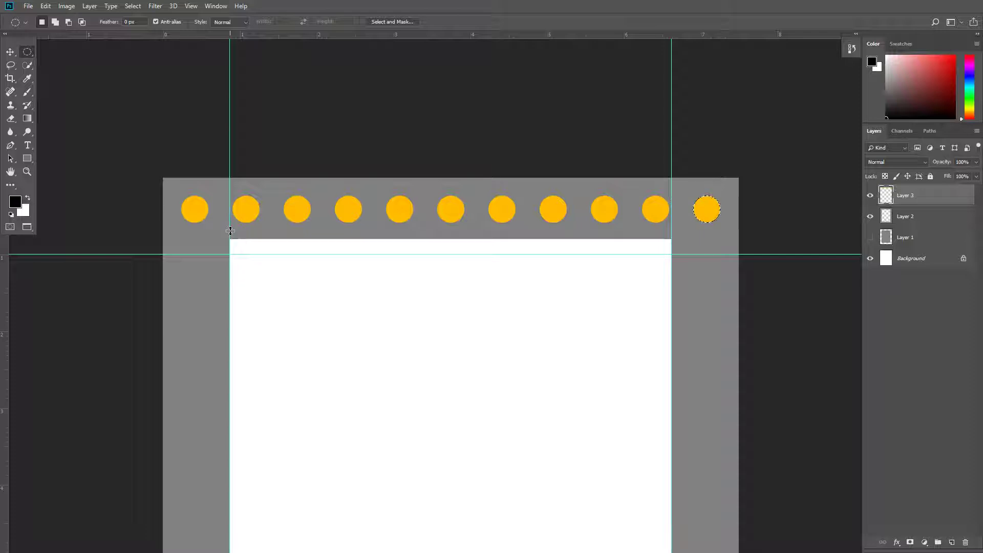
Step: Duplicate the upper-right corner circle with a free-transform copy shifted 100 px straight down
{"action": "key", "text": "ctrl+t"}
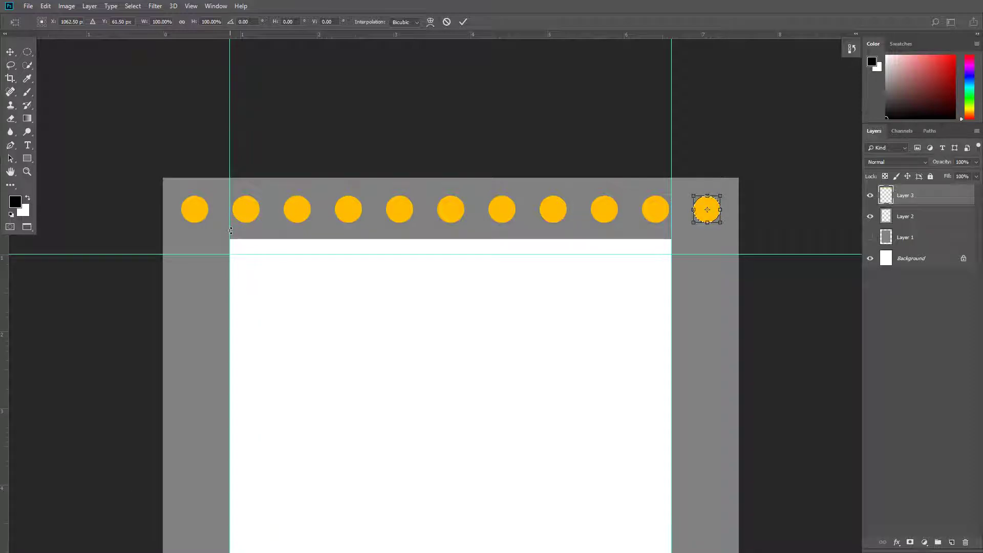
{"action": "key", "text": "shift+Down"}
{"action": "key", "text": "shift+Down"}
{"action": "key", "text": "shift+Down"}
{"action": "key", "text": "shift+Down"}
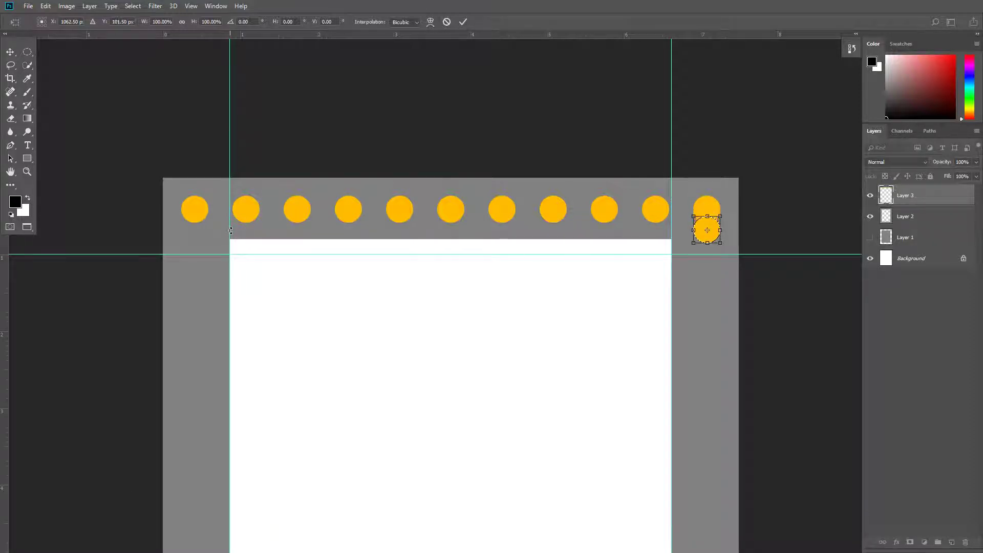
{"action": "key", "text": "shift+Down"}
{"action": "key", "text": "shift+Down"}
{"action": "key", "text": "shift+Down"}
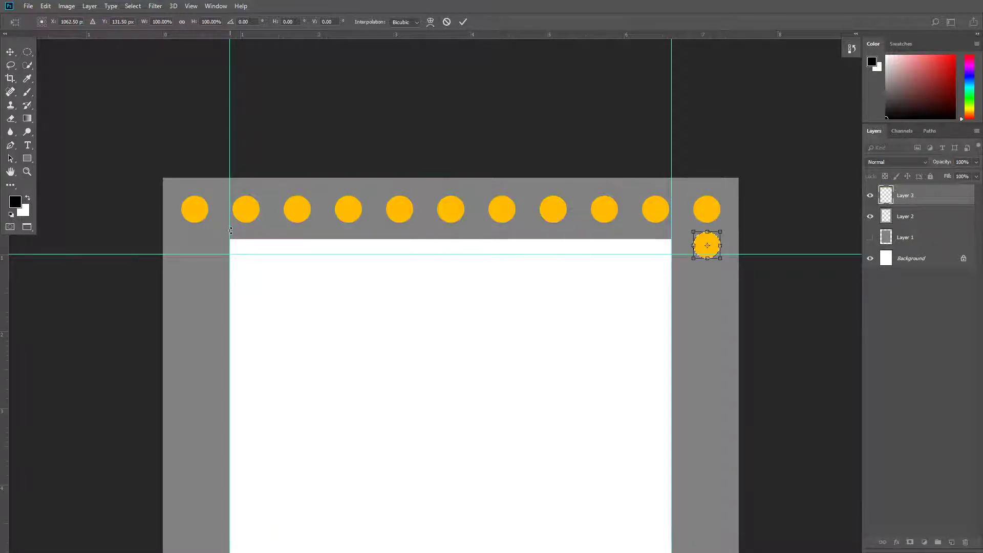
{"action": "key", "text": "shift+Down"}
{"action": "key", "text": "shift+Down"}
{"action": "key", "text": "shift+Down"}
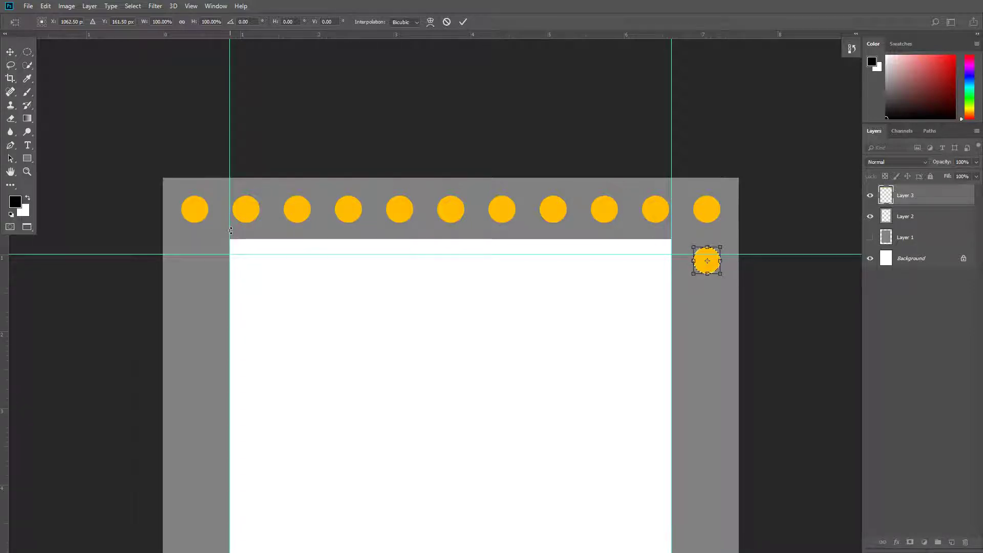
{"action": "key", "text": "Return"}
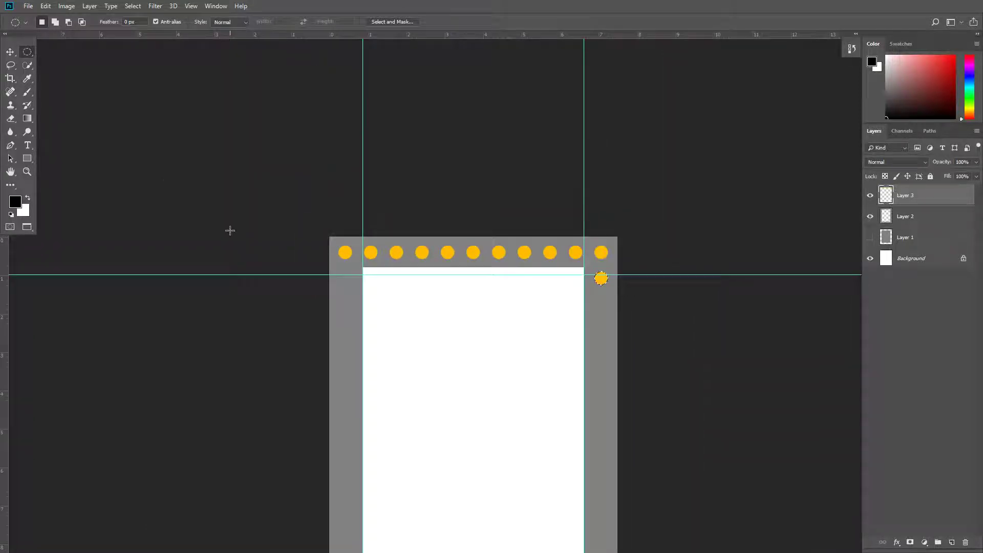
Step: Repeat the downward duplicating transform along the right border until the column holds 14 circles, corner circle included
{"action": "scroll", "coordinate": [462, 275], "scroll_direction": "down", "scroll_amount": 4}
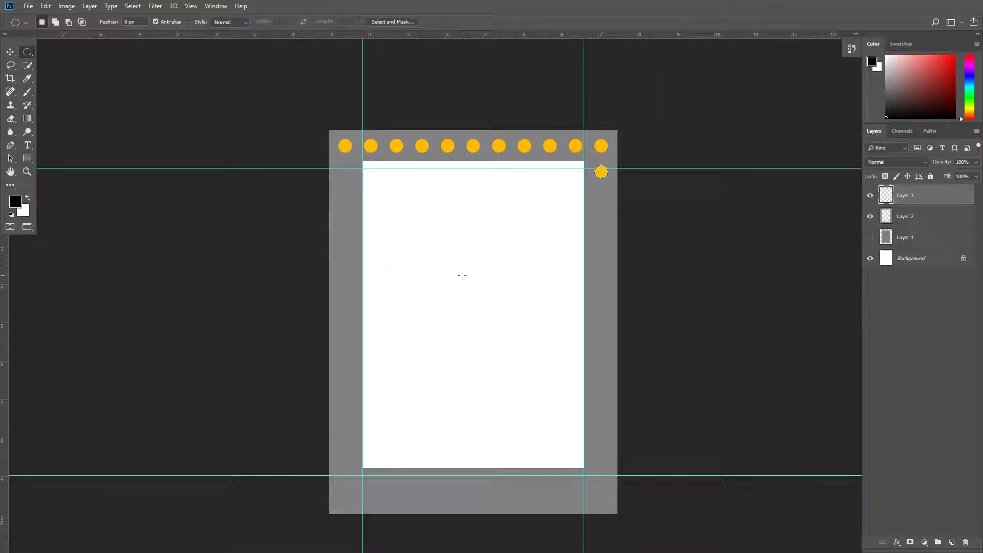
{"action": "key", "text": "ctrl+alt+shift+Down"}
{"action": "key", "text": "ctrl+alt+shift+Down"}
{"action": "key", "text": "ctrl+alt+shift+Down"}
{"action": "key", "text": "ctrl+alt+shift+Down"}
{"action": "key", "text": "ctrl+alt+shift+Down"}
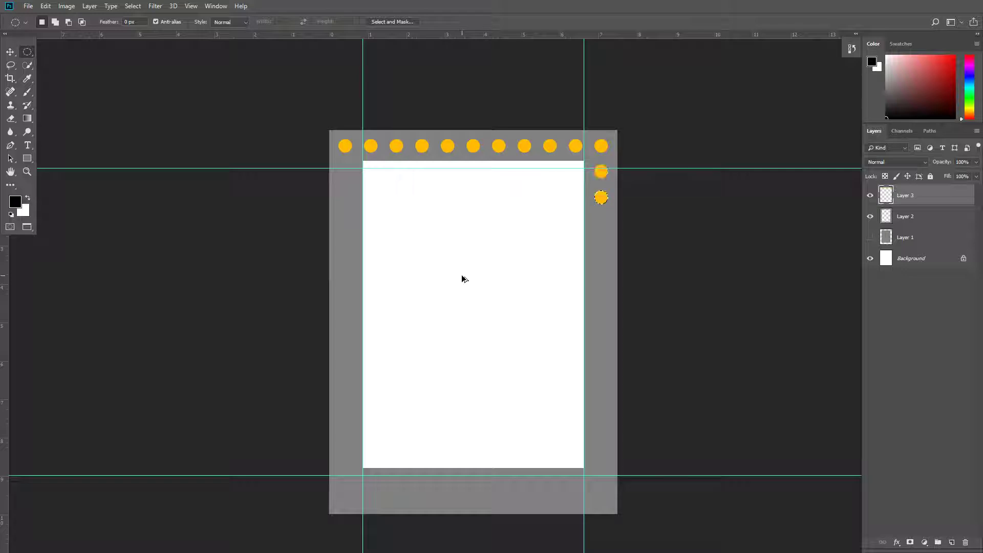
{"action": "key", "text": "ctrl+alt+shift+t"}
{"action": "key", "text": "ctrl+alt+shift+t"}
{"action": "key", "text": "ctrl+alt+shift+t"}
{"action": "key", "text": "ctrl+alt+shift+t"}
{"action": "key", "text": "ctrl+alt+shift+t"}
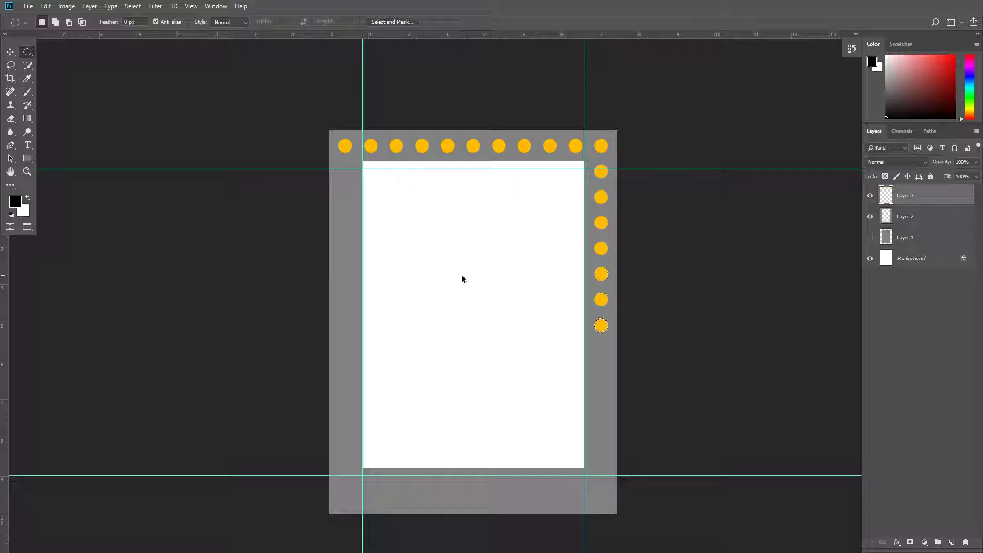
{"action": "key", "text": "ctrl+alt+shift+t"}
{"action": "key", "text": "ctrl+alt+shift+t"}
{"action": "key", "text": "ctrl+alt+shift+t"}
{"action": "key", "text": "ctrl+alt+shift+t"}
{"action": "key", "text": "ctrl+alt+shift+t"}
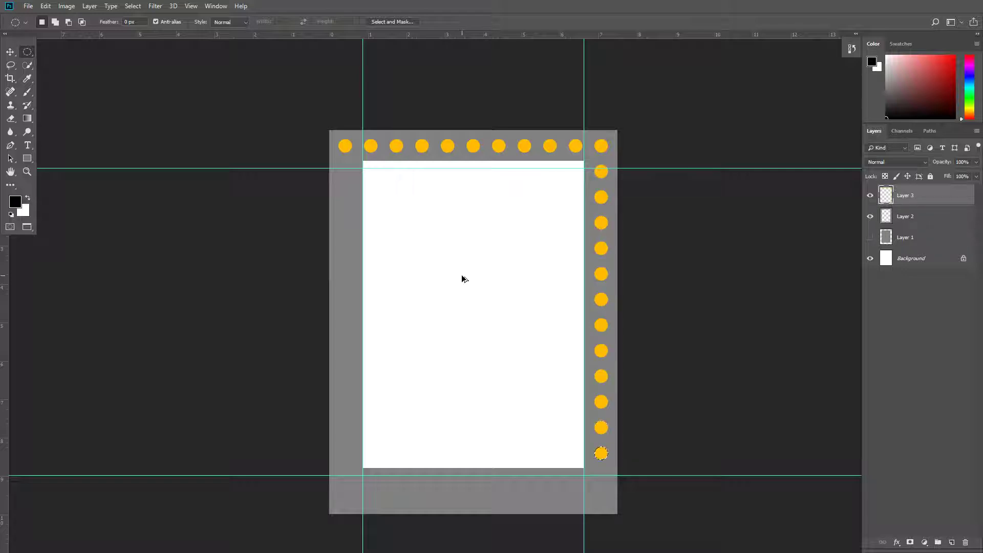
{"action": "key", "text": "ctrl+alt+shift+t"}
Step: Duplicate the lowest circle of the right column with a free-transform copy shifted 100 px to the left
{"action": "key", "text": "ctrl+t"}
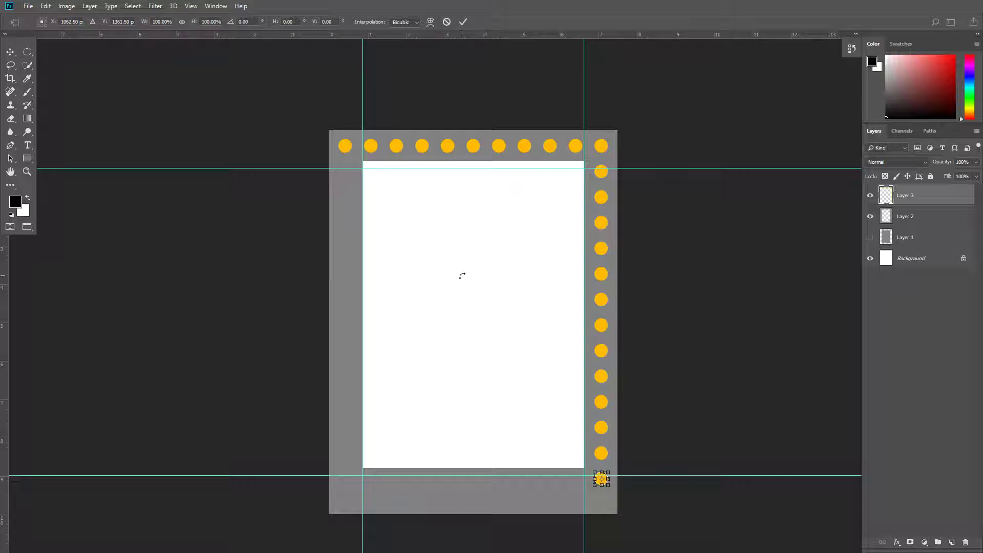
{"action": "key", "text": "shift+Left"}
{"action": "key", "text": "shift+Left"}
{"action": "key", "text": "shift+Left"}
{"action": "key", "text": "shift+Left"}
{"action": "key", "text": "shift+Left"}
{"action": "key", "text": "shift+Left"}
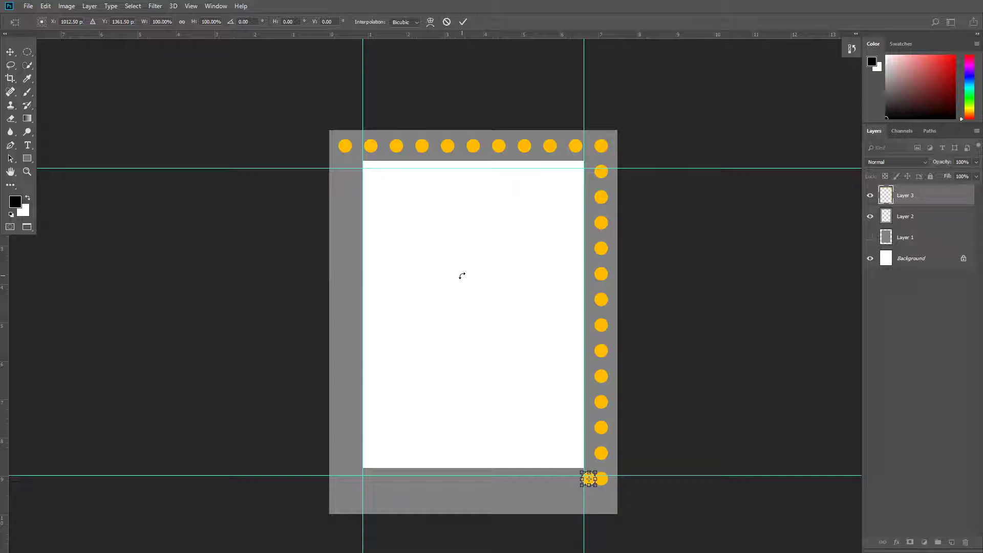
{"action": "key", "text": "shift+Left"}
{"action": "key", "text": "shift+Left"}
{"action": "key", "text": "shift+Left"}
{"action": "key", "text": "shift+Left"}
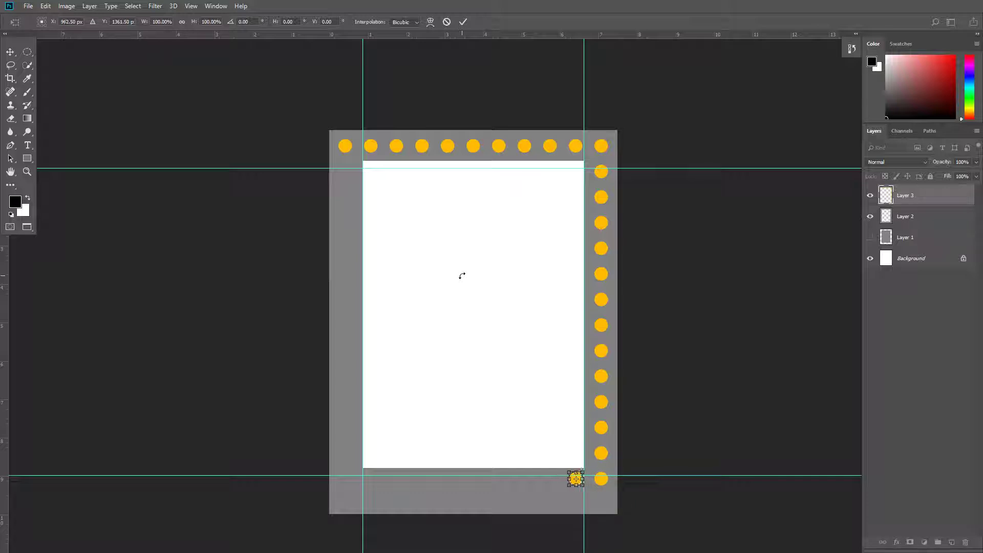
{"action": "key", "text": "Return"}
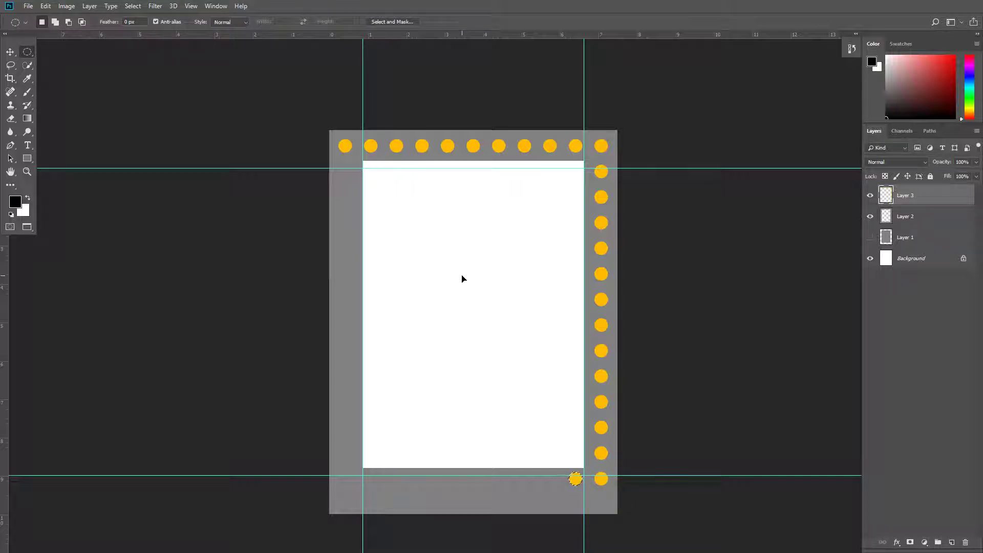
Step: Repeat the leftward duplicating transform along the lower border until the row holds 11 evenly spaced circles ending at the left corner
{"action": "key", "text": "ctrl+alt+shift+t"}
{"action": "key", "text": "ctrl+alt+shift+t"}
{"action": "key", "text": "ctrl+alt+shift+t"}
{"action": "key", "text": "ctrl+alt+shift+t"}
{"action": "key", "text": "ctrl+alt+shift+t"}
{"action": "key", "text": "ctrl+alt+shift+t"}
{"action": "key", "text": "ctrl+alt+shift+t"}
{"action": "key", "text": "ctrl+alt+shift+t"}
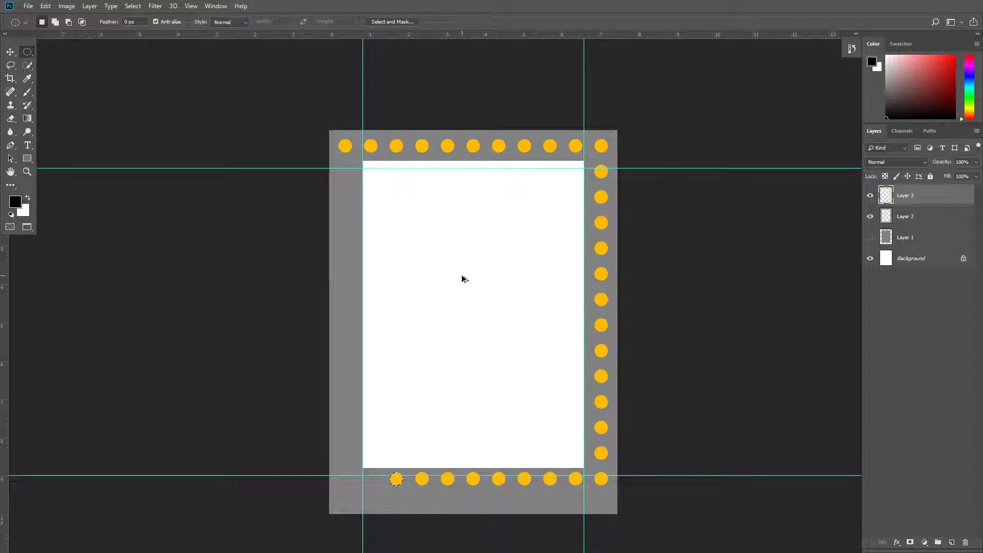
{"action": "key", "text": "ctrl+alt+shift+t"}
Step: Duplicate the lower-left corner circle with a free-transform copy shifted 100 px straight up
{"action": "key", "text": "ctrl+t"}
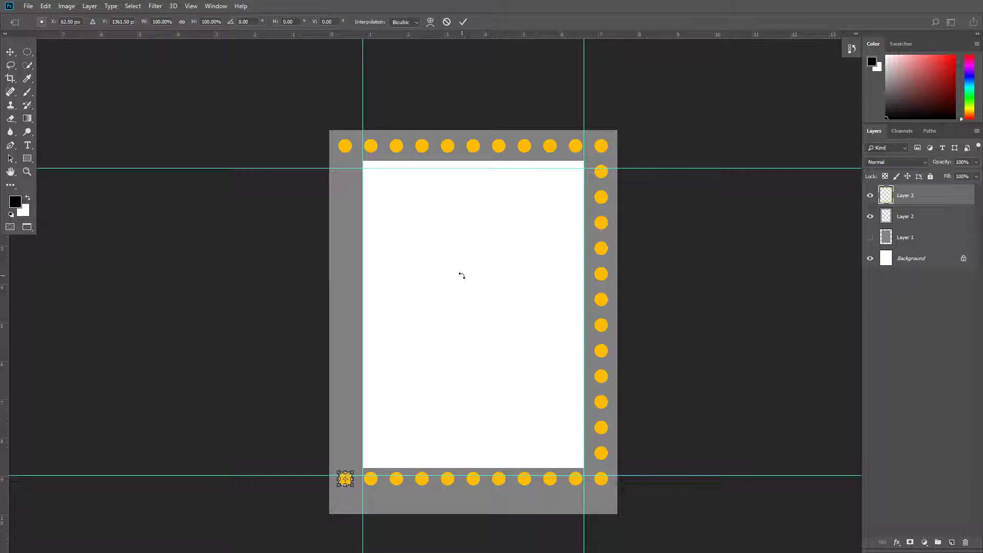
{"action": "key", "text": "shift+Up"}
{"action": "key", "text": "shift+Up"}
{"action": "key", "text": "shift+Up"}
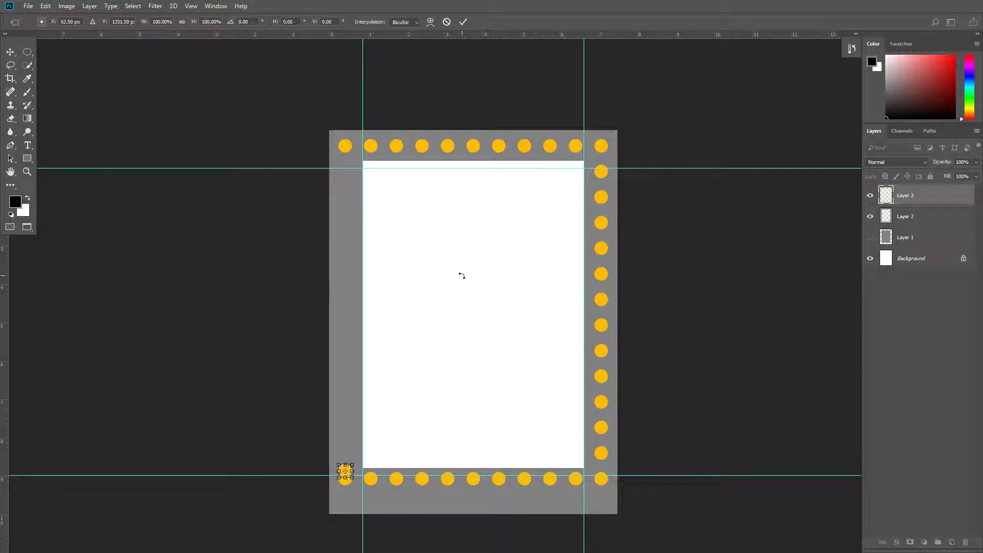
{"action": "key", "text": "shift+Up"}
{"action": "key", "text": "shift+Up"}
{"action": "key", "text": "shift+Up"}
{"action": "key", "text": "shift+Up"}
{"action": "key", "text": "shift+Up"}
{"action": "key", "text": "shift+Up"}
{"action": "key", "text": "shift+Up"}
{"action": "key", "text": "shift+Up"}
{"action": "key", "text": "shift+Up"}
{"action": "key", "text": "Return"}
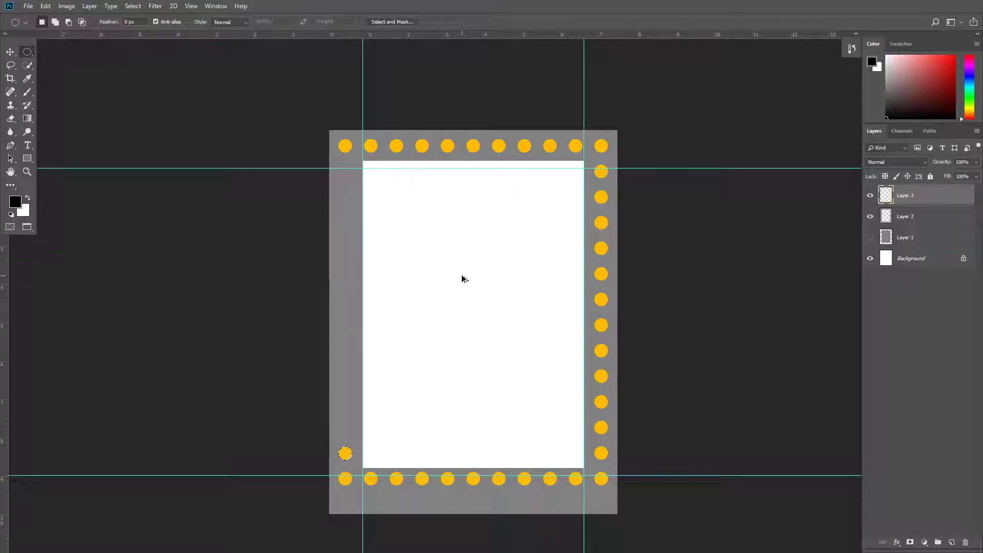
Step: Repeat the upward duplicating transform along the left border until the circles meet the upper-left corner circle, and clear the selection
{"action": "key", "text": "ctrl+alt+shift+t"}
{"action": "key", "text": "ctrl+alt+shift+t"}
{"action": "key", "text": "ctrl+alt+shift+t"}
{"action": "key", "text": "ctrl+alt+shift+t"}
{"action": "key", "text": "ctrl+alt+shift+t"}
{"action": "key", "text": "ctrl+alt+shift+t"}
{"action": "key", "text": "ctrl+alt+shift+t"}
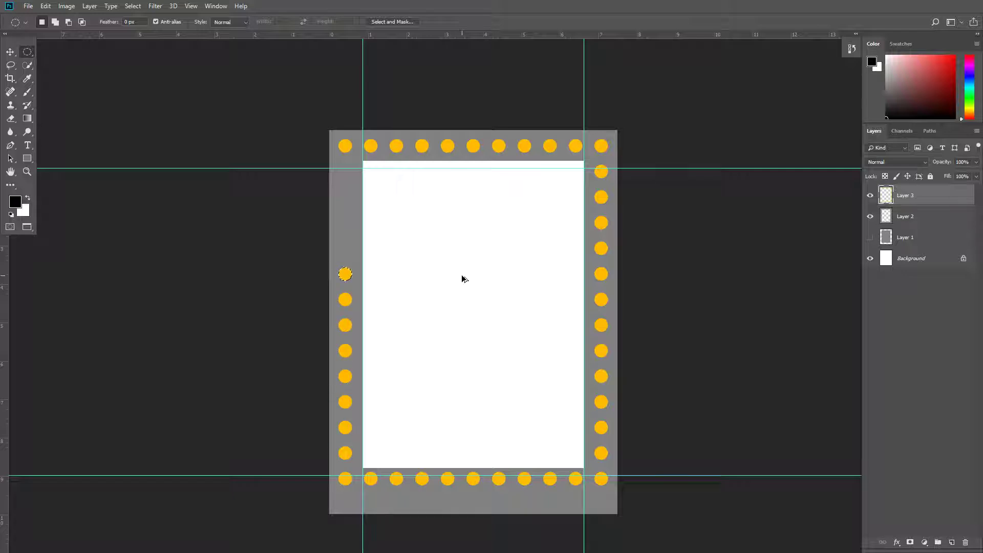
{"action": "key", "text": "ctrl+alt+shift+t"}
{"action": "key", "text": "ctrl+alt+shift+t"}
{"action": "key", "text": "ctrl+alt+shift+t"}
{"action": "key", "text": "ctrl+alt+shift+t"}
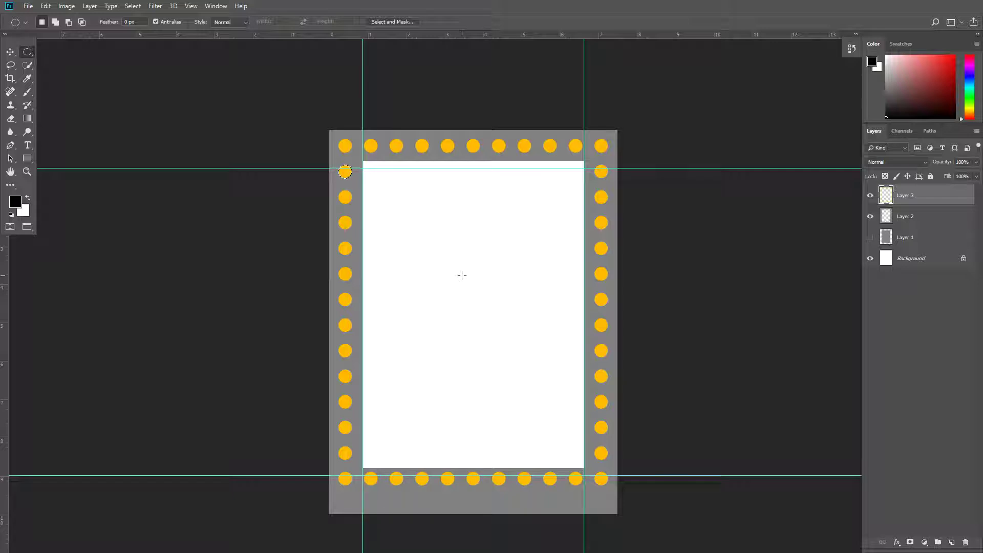
{"action": "key", "text": "ctrl+d"}
Step: Toggle the visibility of the circles layer off and on to check the complete ring of circles
{"action": "left_click", "coordinate": [870, 197]}
{"action": "left_click", "coordinate": [869, 197]}
{"action": "left_click", "coordinate": [870, 196]}
{"action": "left_click", "coordinate": [869, 197]}
Step: Add a Satin effect to Layer 3 with its blend mode set to Hard Light
{"action": "left_click", "coordinate": [896, 543]}
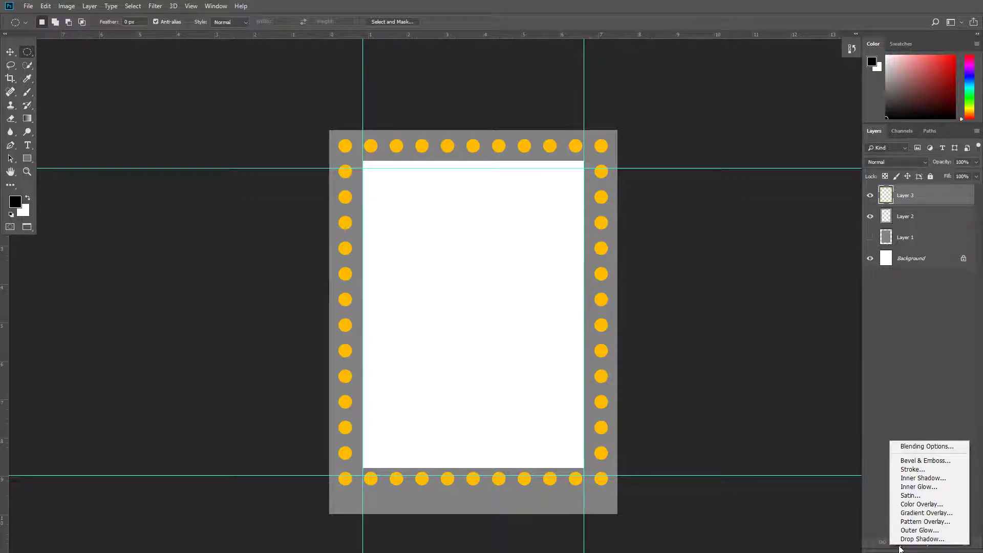
{"action": "left_click", "coordinate": [919, 496]}
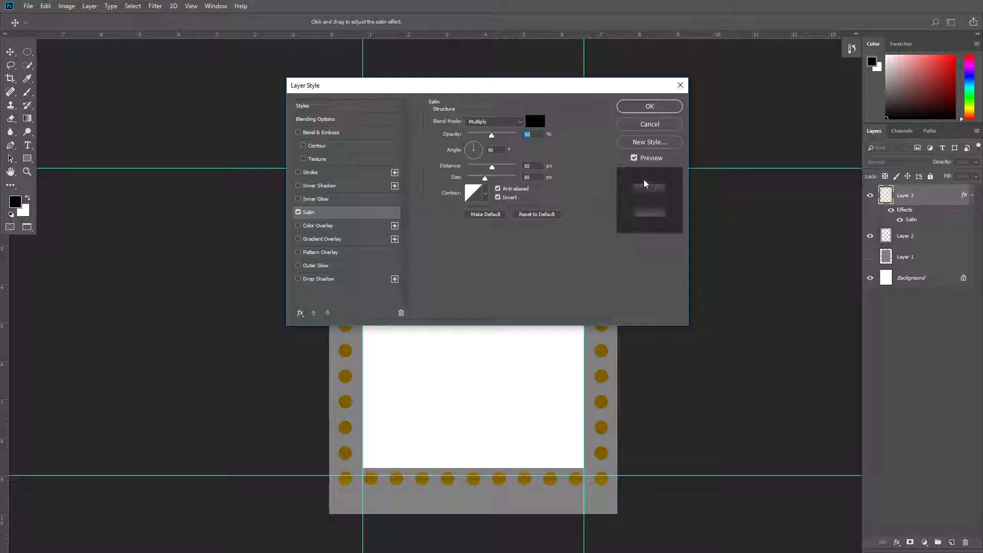
{"action": "left_click", "coordinate": [345, 214]}
{"action": "left_click", "coordinate": [504, 122]}
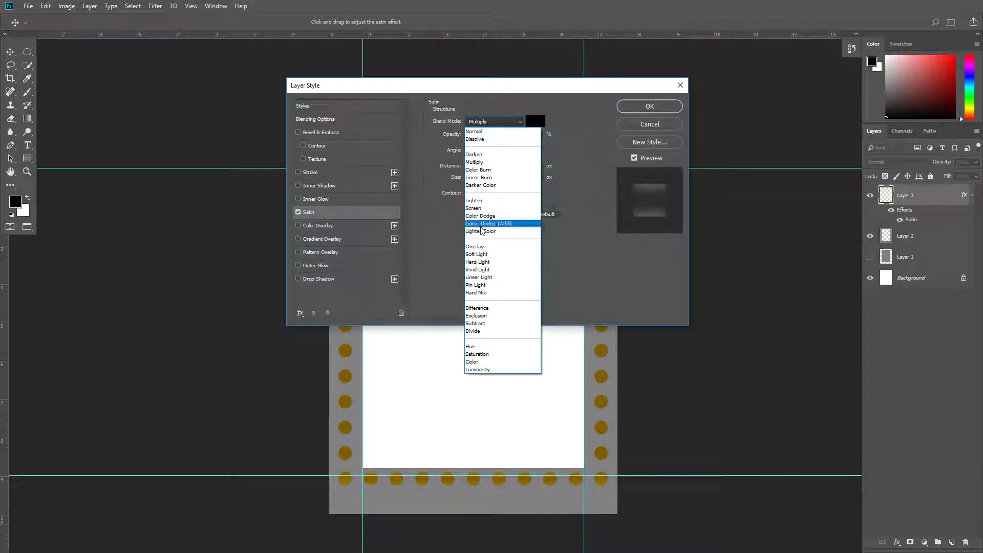
{"action": "left_click", "coordinate": [481, 262]}
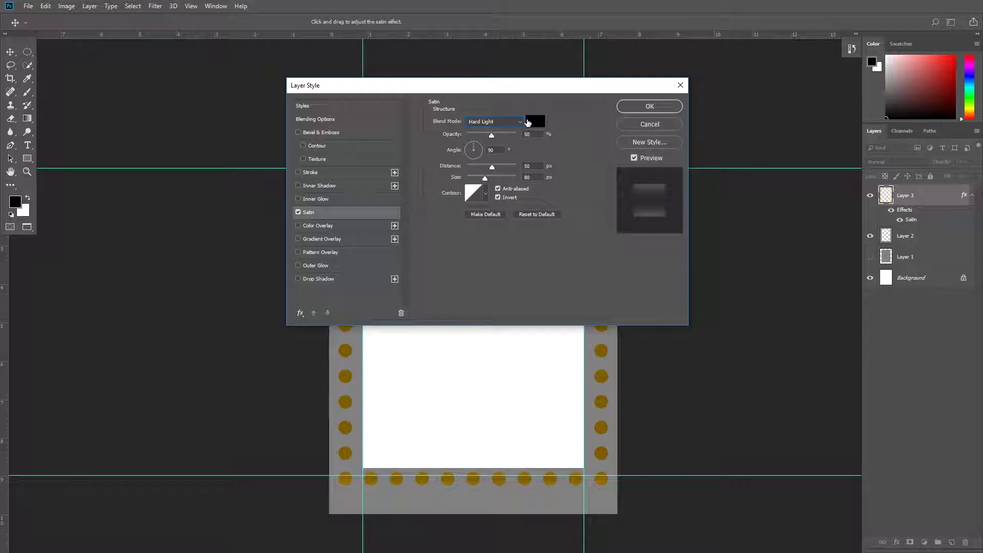
Step: Set the Satin colour to RGB 147, 98, 5
{"action": "left_click", "coordinate": [532, 121]}
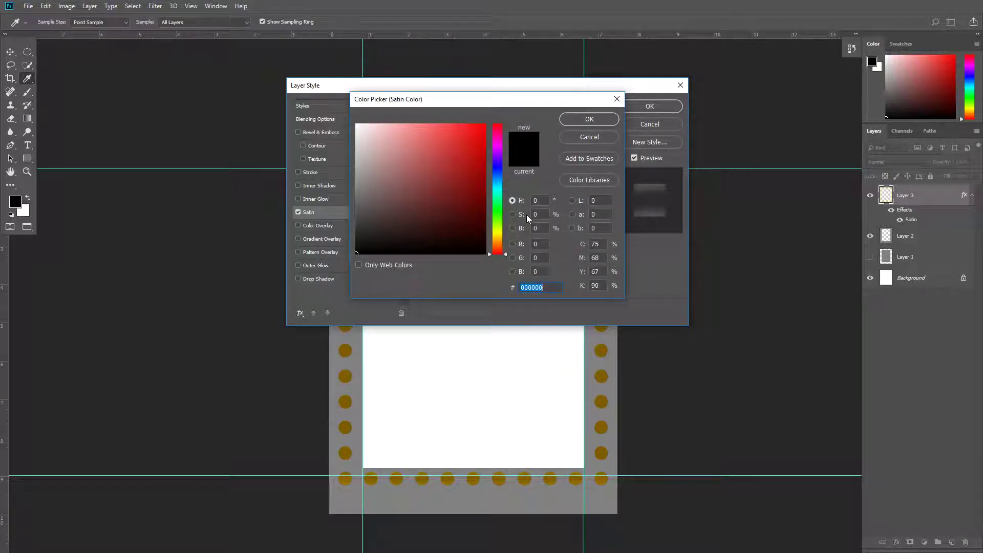
{"action": "left_click", "coordinate": [536, 244]}
{"action": "type", "text": "147"}
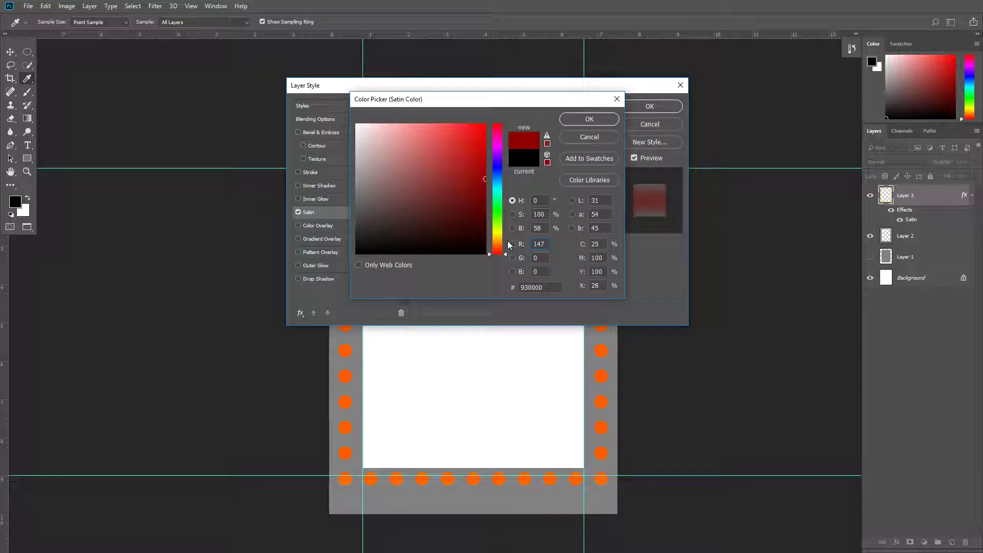
{"action": "type", "text": "98"}
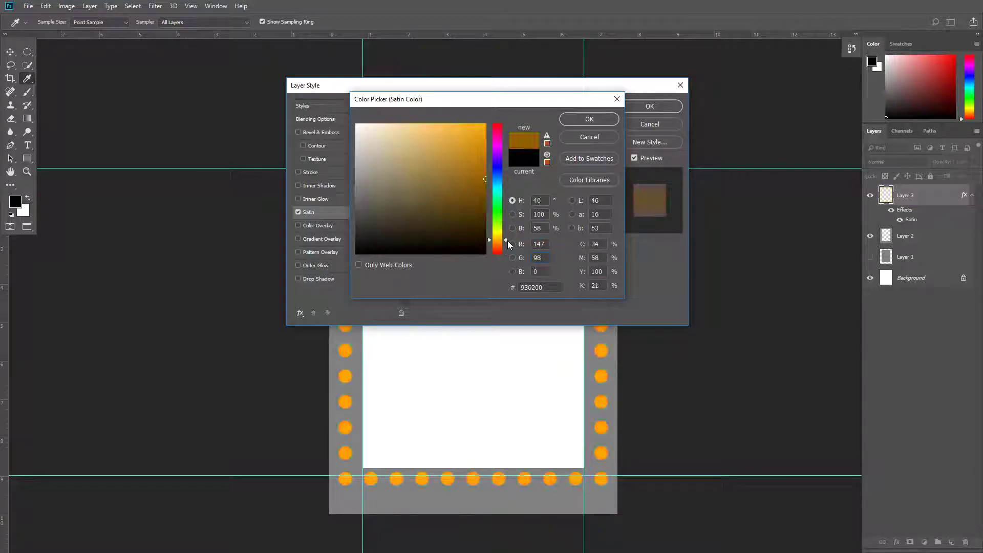
{"action": "key", "text": "Tab"}
{"action": "type", "text": "5"}
{"action": "left_click", "coordinate": [588, 119]}
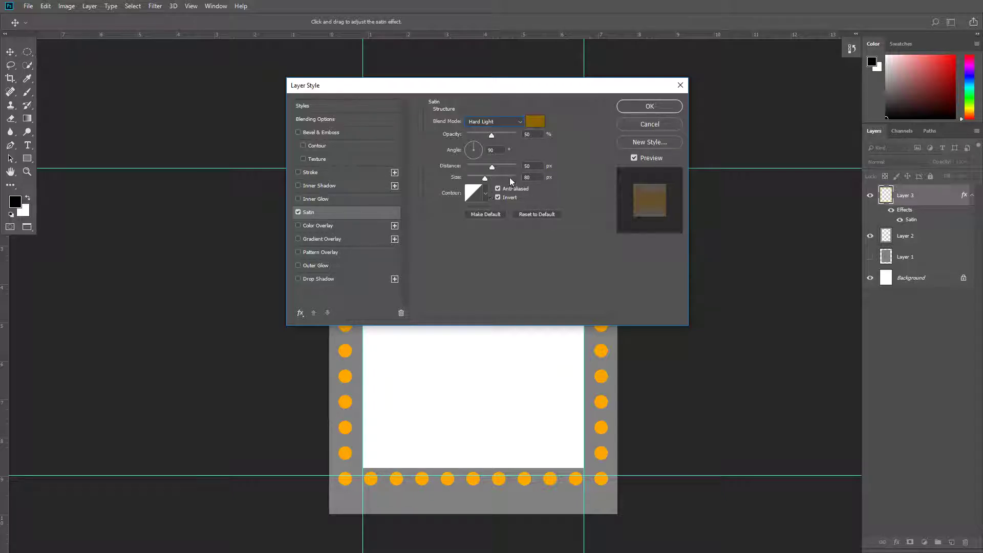
Step: Choose the Ring contour for the Satin effect and apply the layer style
{"action": "left_click", "coordinate": [484, 195]}
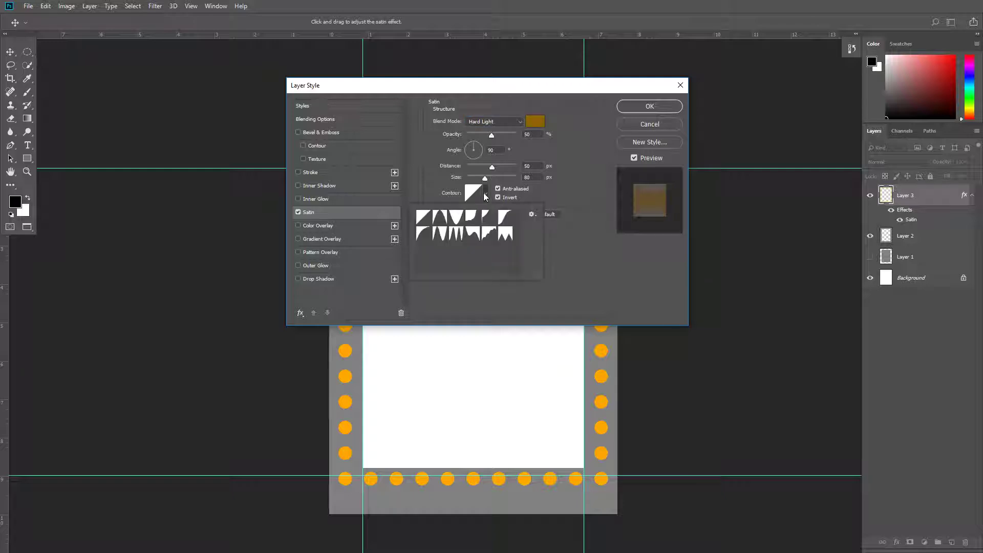
{"action": "left_click", "coordinate": [438, 221]}
{"action": "left_click", "coordinate": [456, 217]}
{"action": "left_click", "coordinate": [439, 235]}
{"action": "left_click", "coordinate": [634, 111]}
{"action": "left_click", "coordinate": [634, 111]}
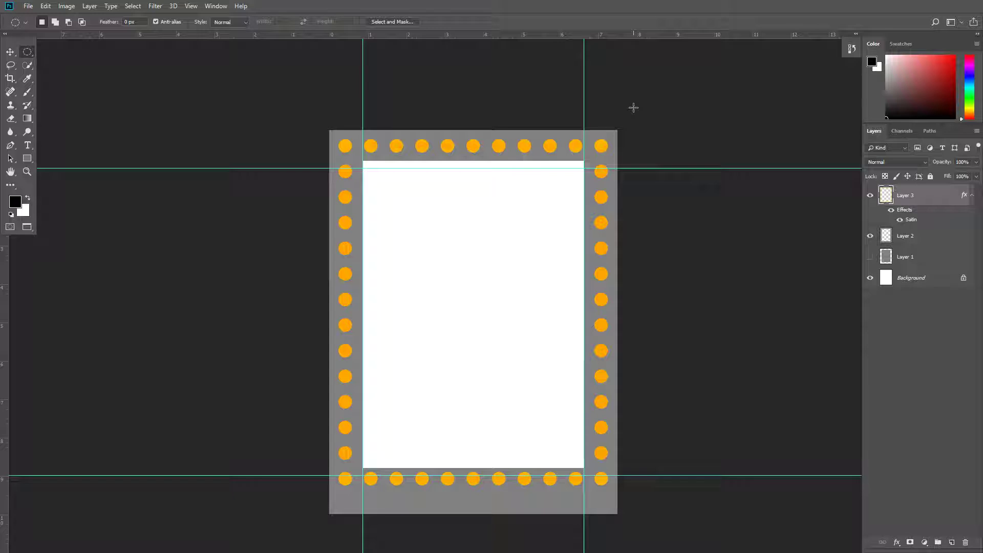
Step: Reopen the Satin settings of Layer 3 and set the distance to 11 px and the size to 14 px
{"action": "double_click", "coordinate": [910, 220]}
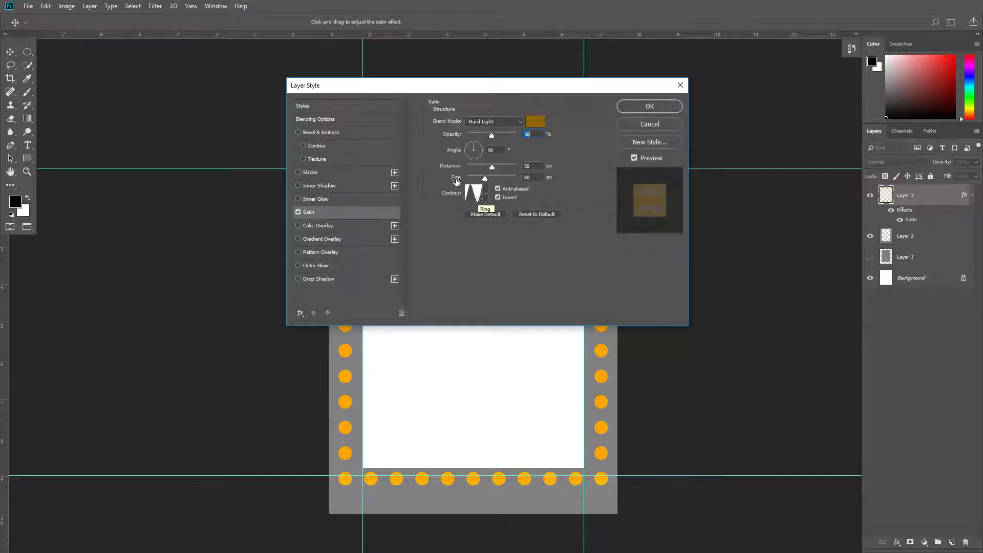
{"action": "left_click_drag", "start_coordinate": [491, 167], "coordinate": [470, 178]}
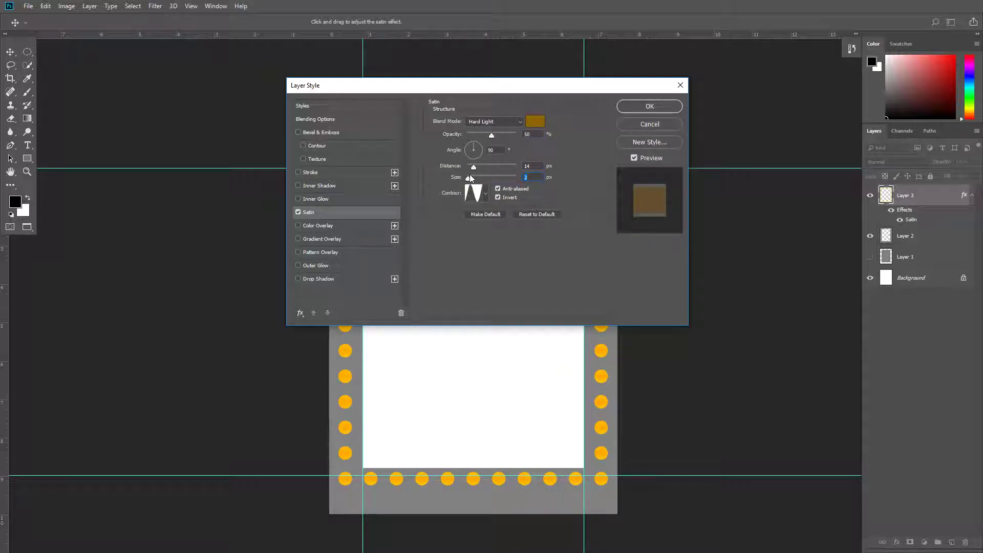
{"action": "key", "text": "shift+Tab"}
{"action": "type", "text": "11"}
{"action": "type", "text": "14"}
Step: Raise the Satin opacity to 100%, turn off its anti-aliasing and set the angle to -159°
{"action": "left_click_drag", "start_coordinate": [490, 134], "coordinate": [496, 137]}
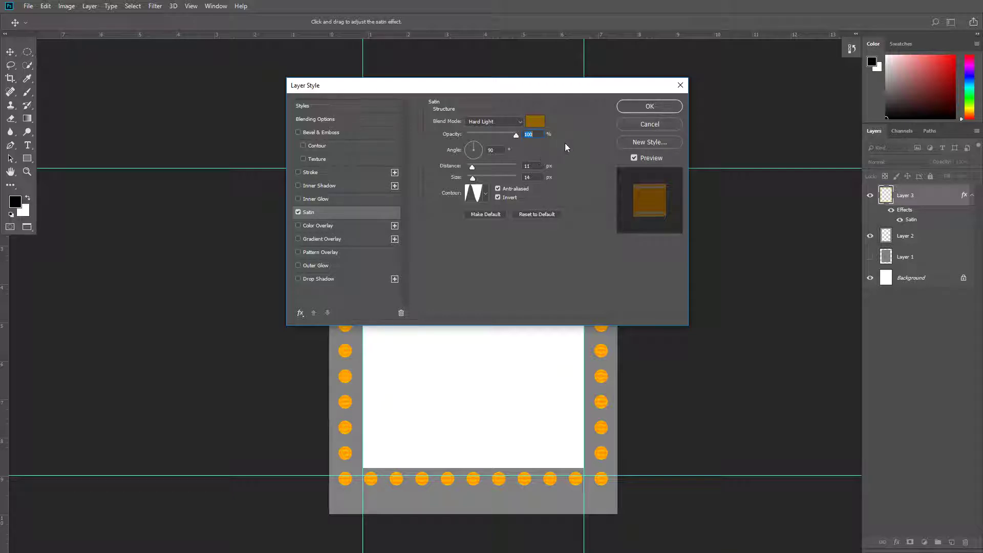
{"action": "left_click", "coordinate": [498, 189]}
{"action": "double_click", "coordinate": [490, 153]}
{"action": "type", "text": "-159"}
{"action": "double_click", "coordinate": [536, 166]}
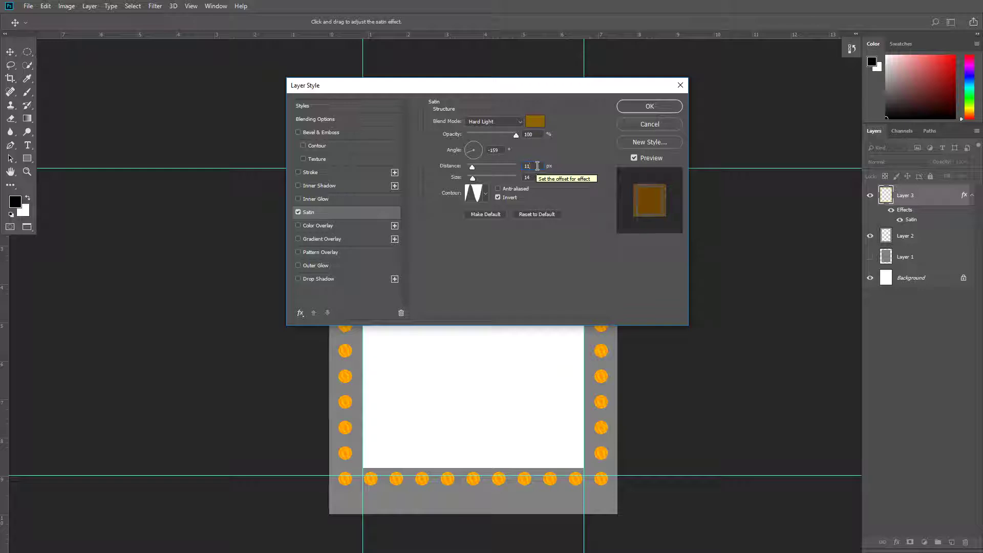
Step: Add Bevel & Emboss without global light, with highlight opacity at about 49% and shadow opacity at 0%
{"action": "left_click", "coordinate": [330, 133]}
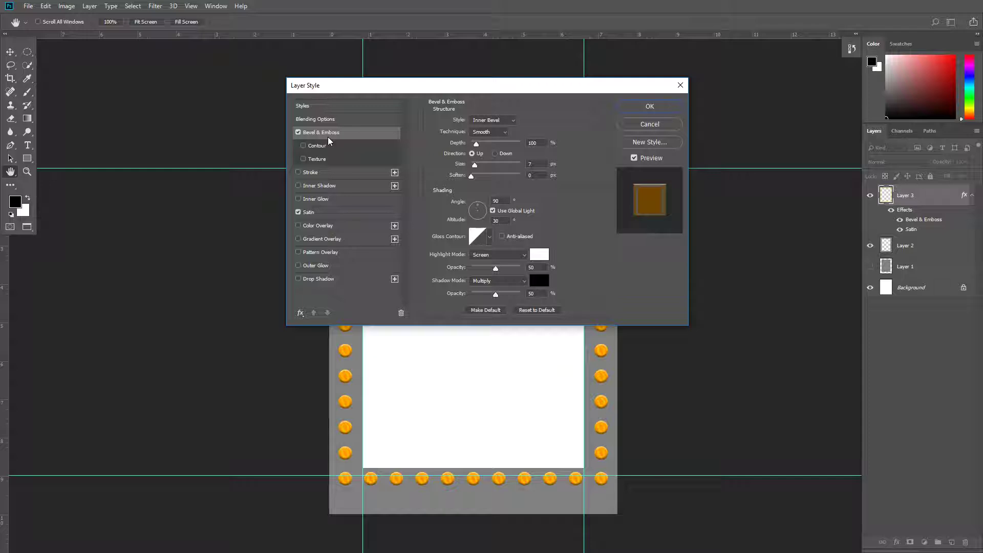
{"action": "left_click", "coordinate": [493, 211]}
{"action": "left_click_drag", "start_coordinate": [496, 272], "coordinate": [460, 269]}
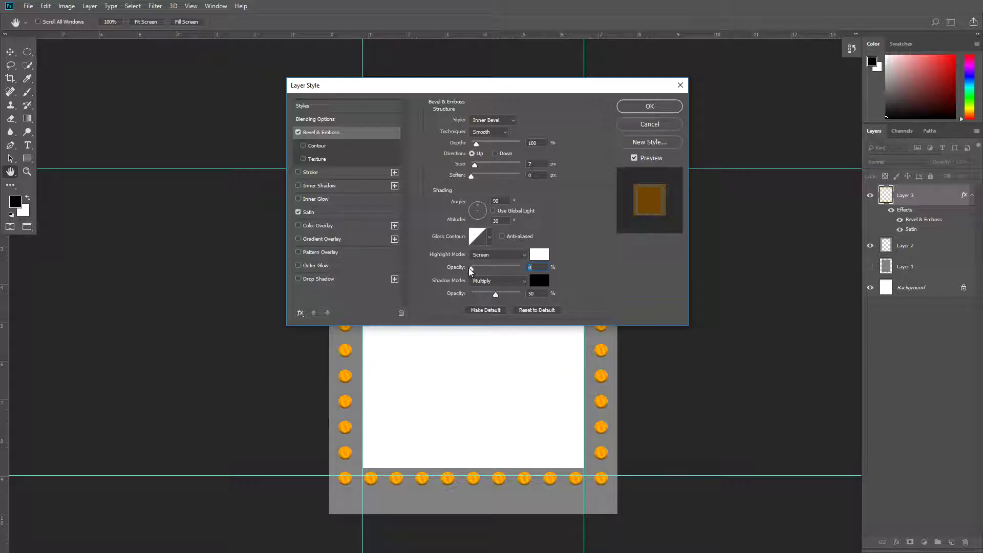
{"action": "mouse_move", "coordinate": [474, 272]}
{"action": "left_mouse_down"}
{"action": "mouse_move", "coordinate": [485, 270]}
{"action": "mouse_move", "coordinate": [470, 293]}
{"action": "mouse_move", "coordinate": [502, 271]}
{"action": "mouse_move", "coordinate": [491, 272]}
{"action": "left_mouse_up"}
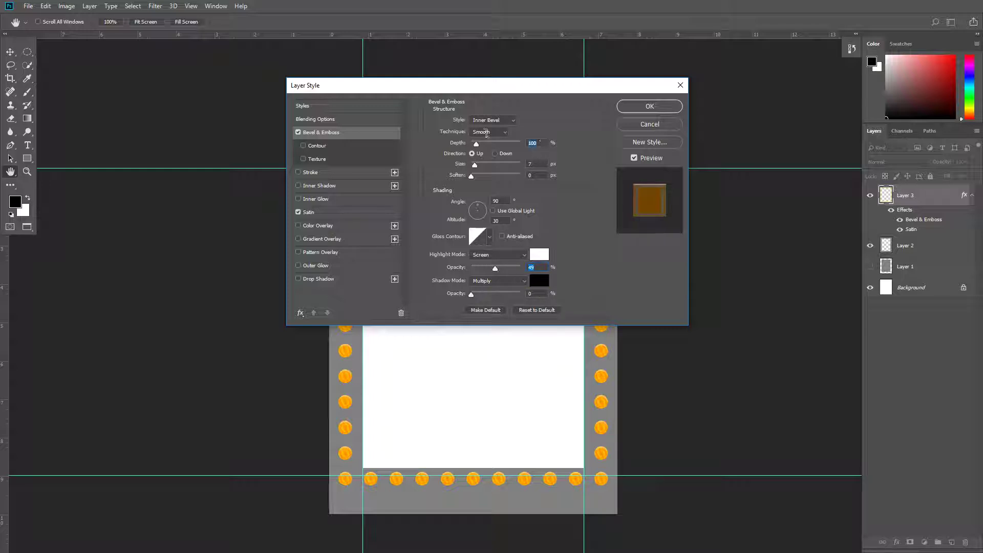
Step: Set the bevel's depth to 91% and its size to 40 px
{"action": "key", "text": "Tab"}
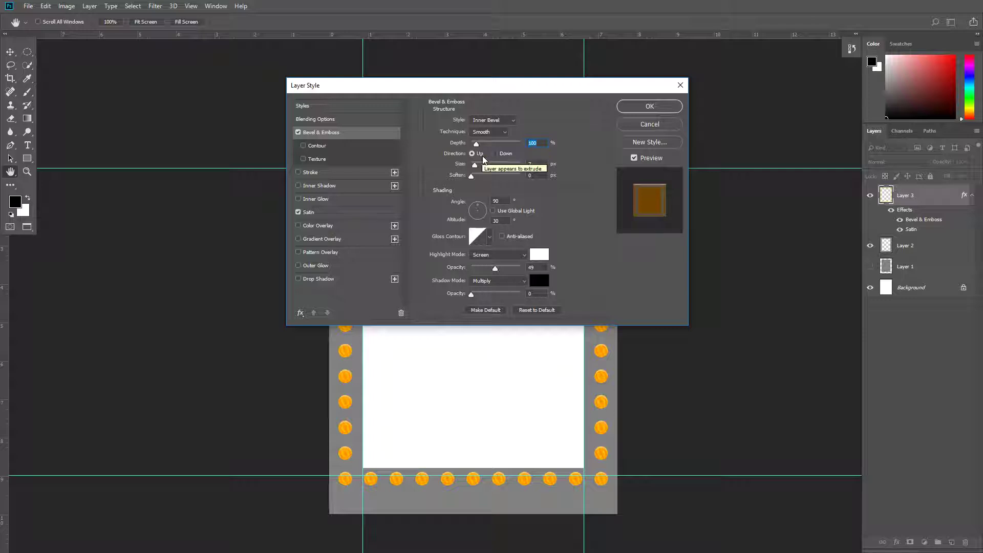
{"action": "type", "text": "91"}
{"action": "key", "text": "Tab"}
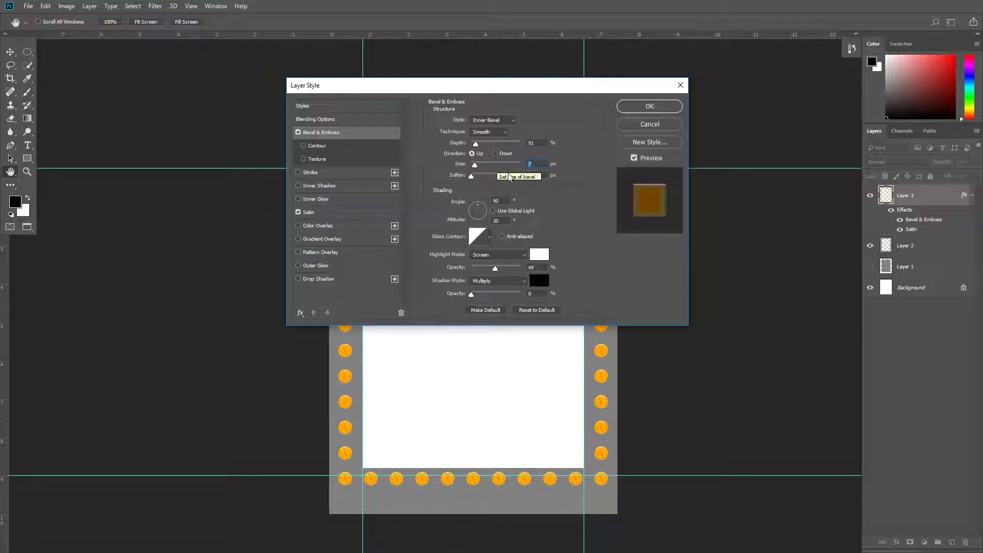
{"action": "type", "text": "40"}
{"action": "key", "text": "Tab"}
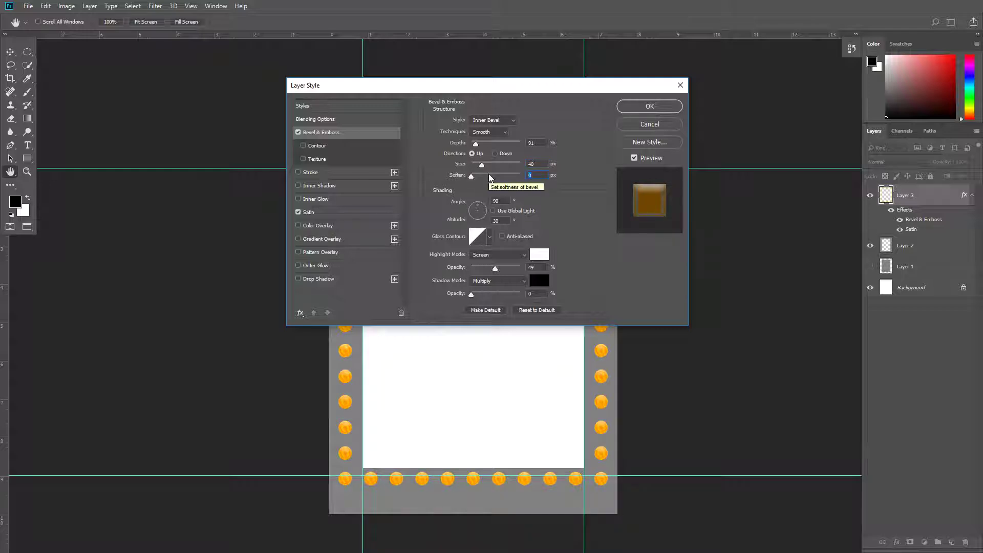
Step: Set the bevel's shading angle to 124° and altitude to 69°, with highlight opacity at 100%
{"action": "key", "text": "Tab"}
{"action": "type", "text": "10"}
{"action": "type", "text": "4"}
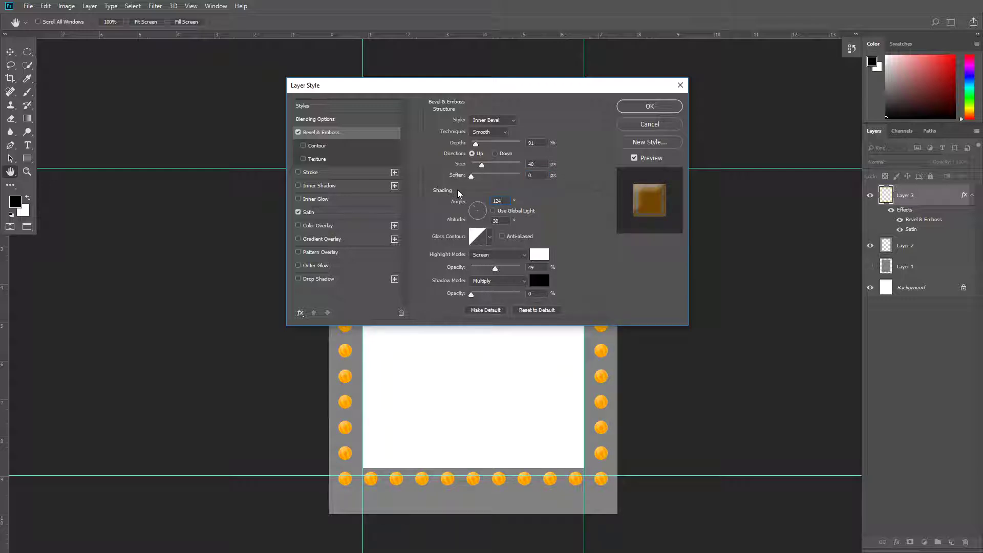
{"action": "left_click", "coordinate": [500, 221]}
{"action": "type", "text": "69"}
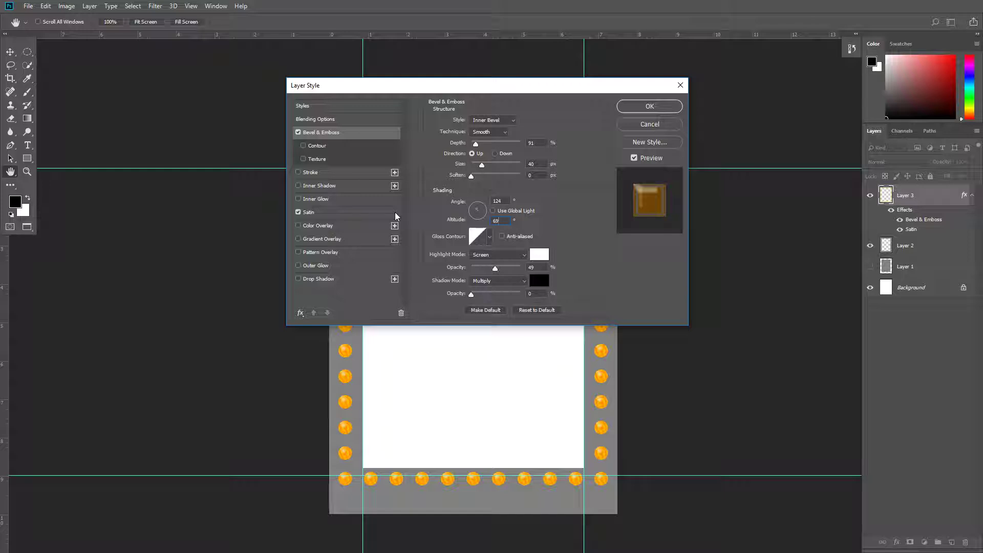
{"action": "key", "text": "Tab"}
{"action": "type", "text": "100"}
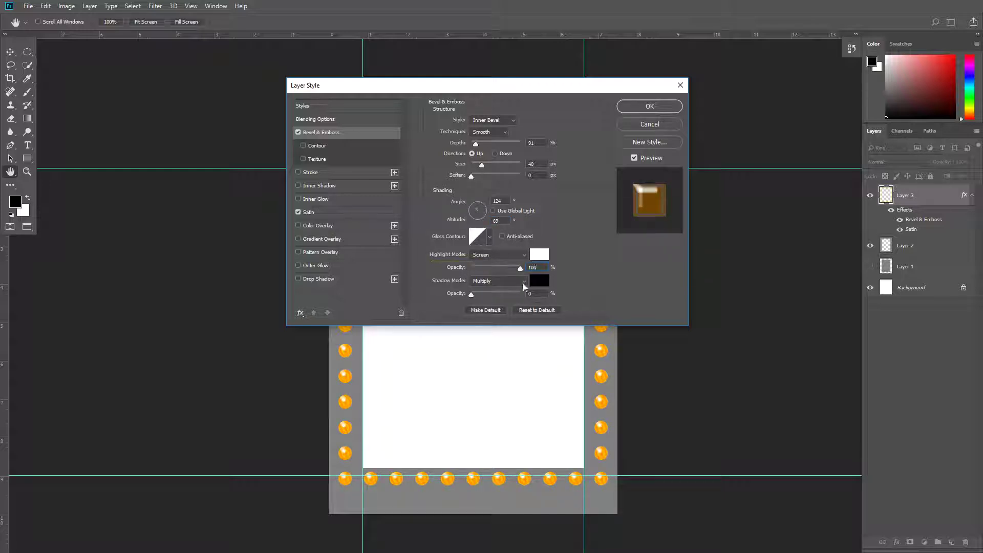
{"action": "key", "text": "Tab"}
Step: Add an Outer Glow effect to the circles with 50% opacity
{"action": "left_click", "coordinate": [317, 265]}
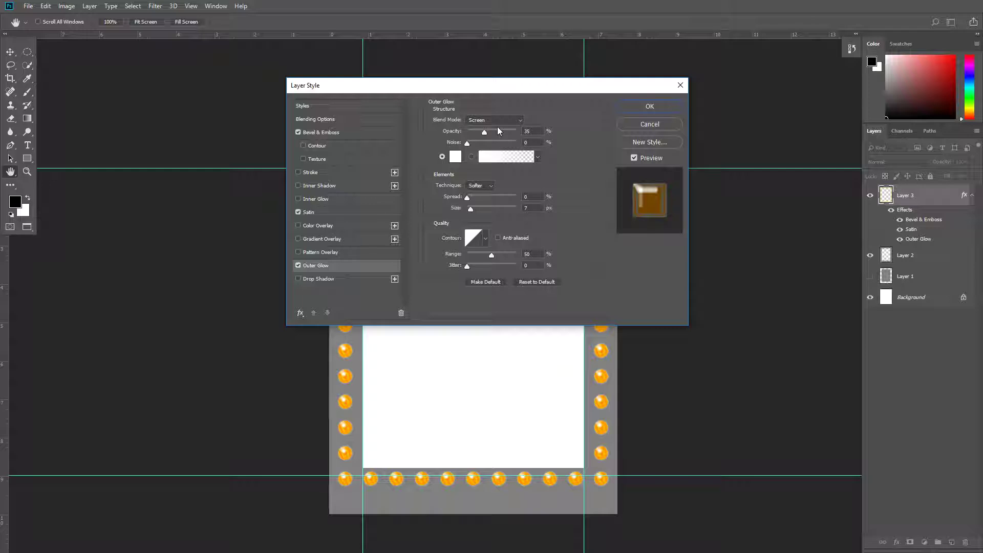
{"action": "double_click", "coordinate": [530, 131]}
{"action": "type", "text": "50"}
Step: Change the Outer Glow colour to a bright yellow, RGB 255, 240, 2
{"action": "left_click", "coordinate": [457, 156]}
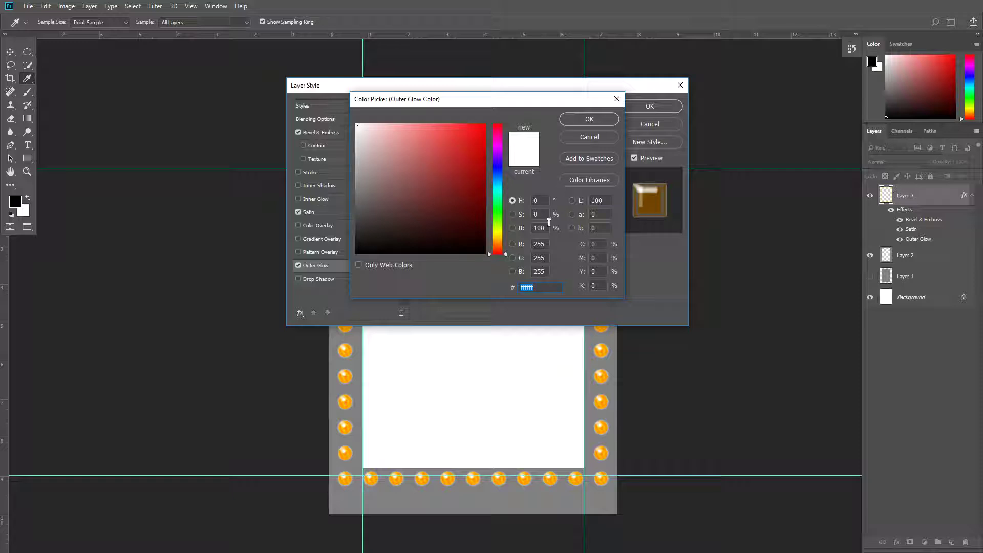
{"action": "double_click", "coordinate": [544, 255]}
{"action": "type", "text": "240"}
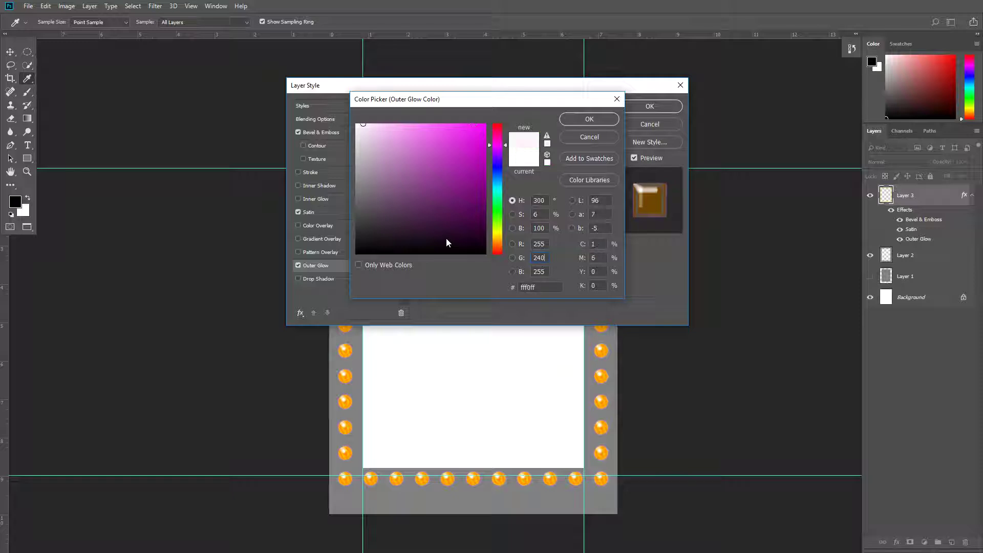
{"action": "key", "text": "Tab"}
{"action": "type", "text": "02"}
{"action": "left_click", "coordinate": [604, 121]}
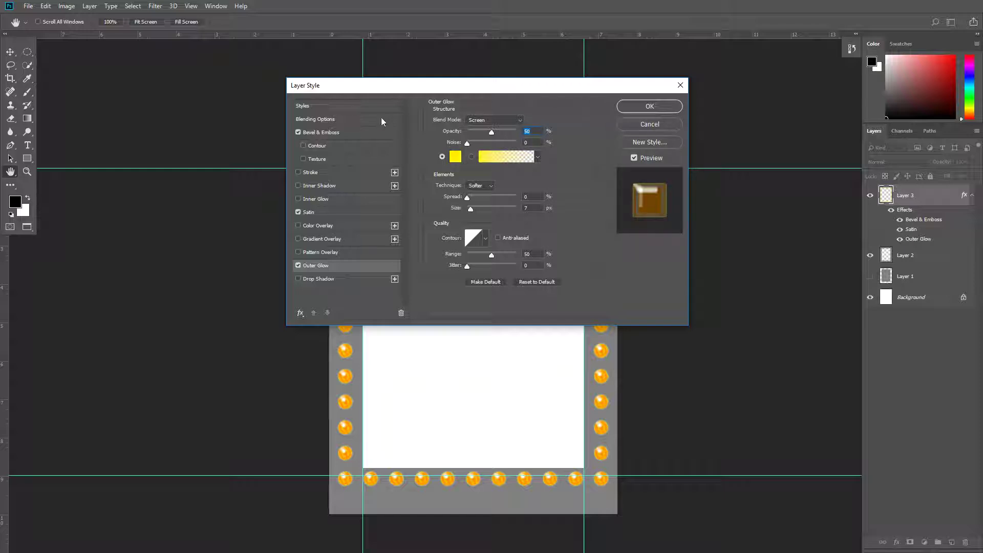
Step: Add a Drop Shadow effect to the circles with 100% opacity and a 120° angle
{"action": "left_click", "coordinate": [318, 283]}
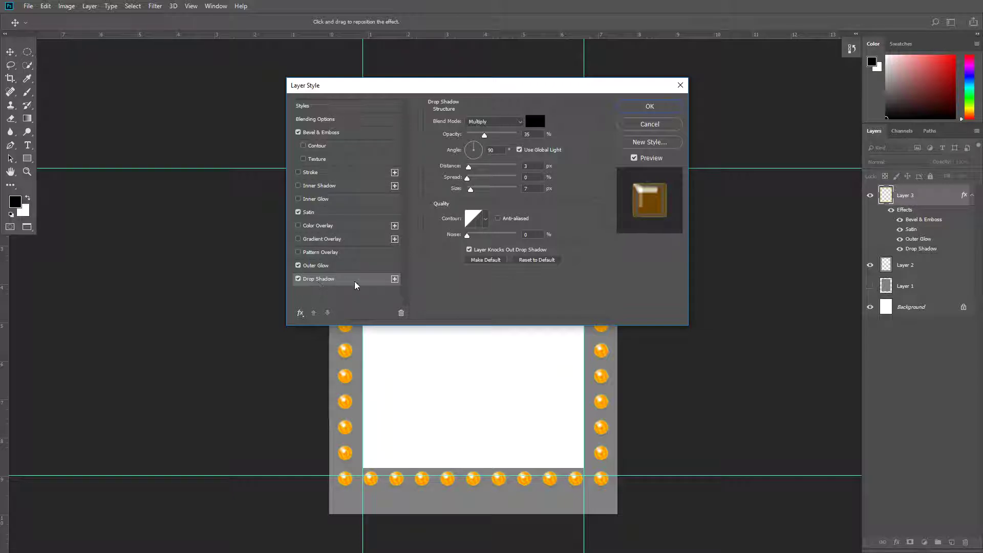
{"action": "double_click", "coordinate": [527, 134]}
{"action": "type", "text": "100"}
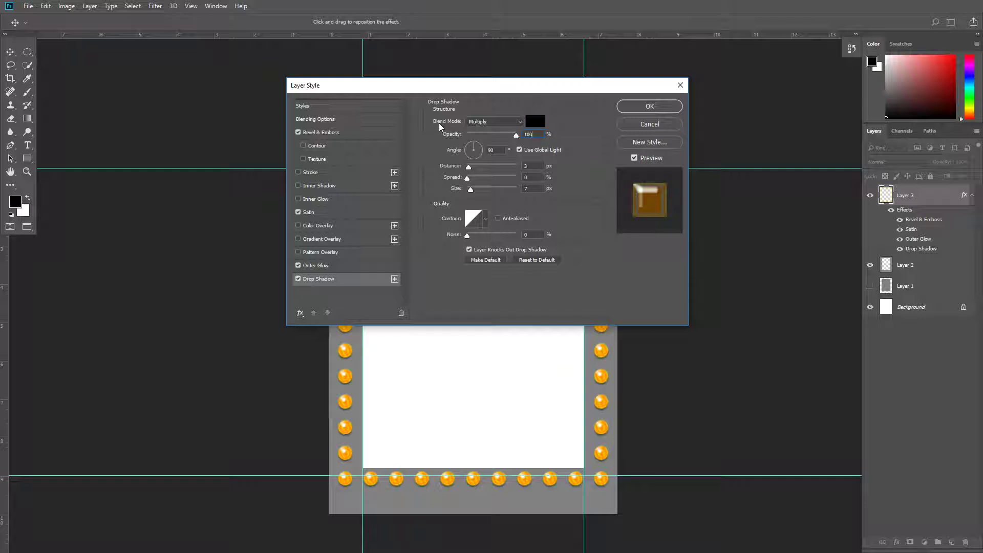
{"action": "double_click", "coordinate": [491, 150]}
{"action": "type", "text": "120"}
Step: Set the drop shadow's distance to 10 px and size to 10 px, and apply the layer style
{"action": "double_click", "coordinate": [531, 165]}
{"action": "type", "text": "10"}
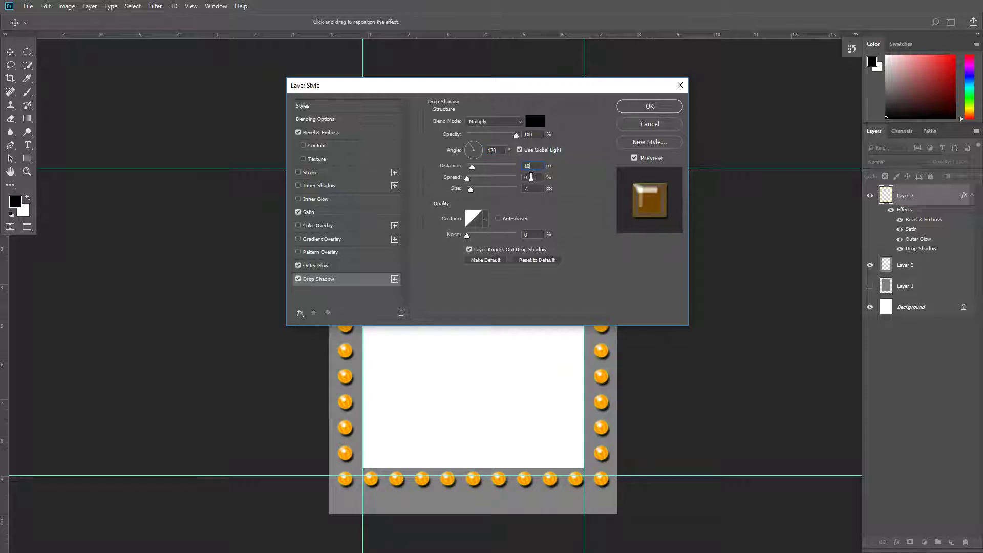
{"action": "double_click", "coordinate": [529, 189]}
{"action": "type", "text": "10"}
{"action": "left_click", "coordinate": [647, 107]}
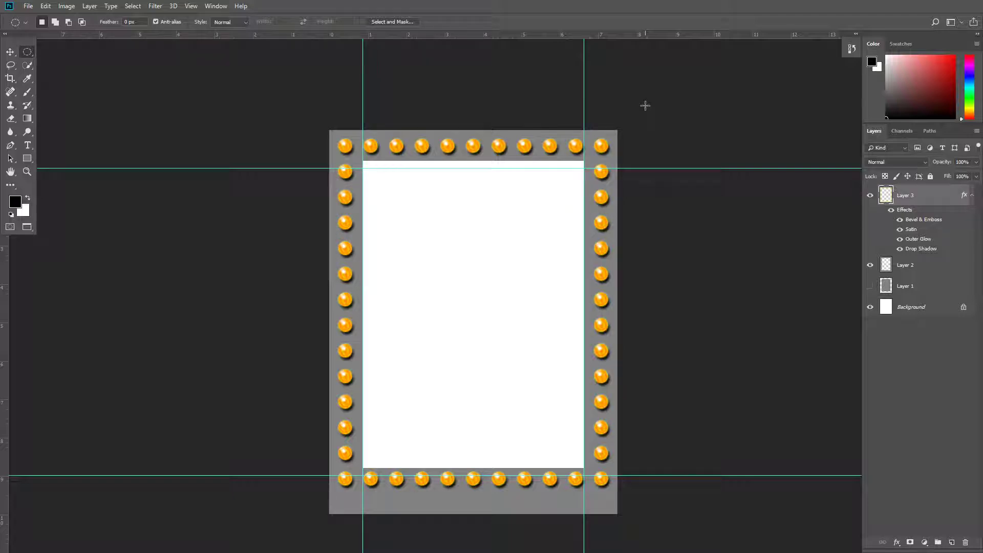
Step: Lock the transparent pixels of the gray border's layer, Layer 2, and choose the Copper preset for the Gradient tool
{"action": "left_click", "coordinate": [931, 272]}
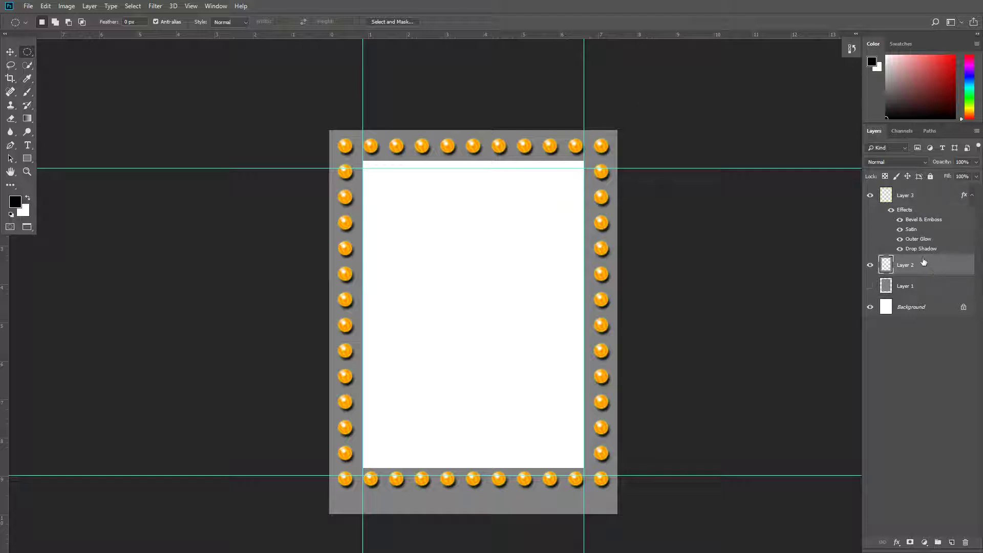
{"action": "left_click", "coordinate": [885, 177]}
{"action": "left_click", "coordinate": [27, 119]}
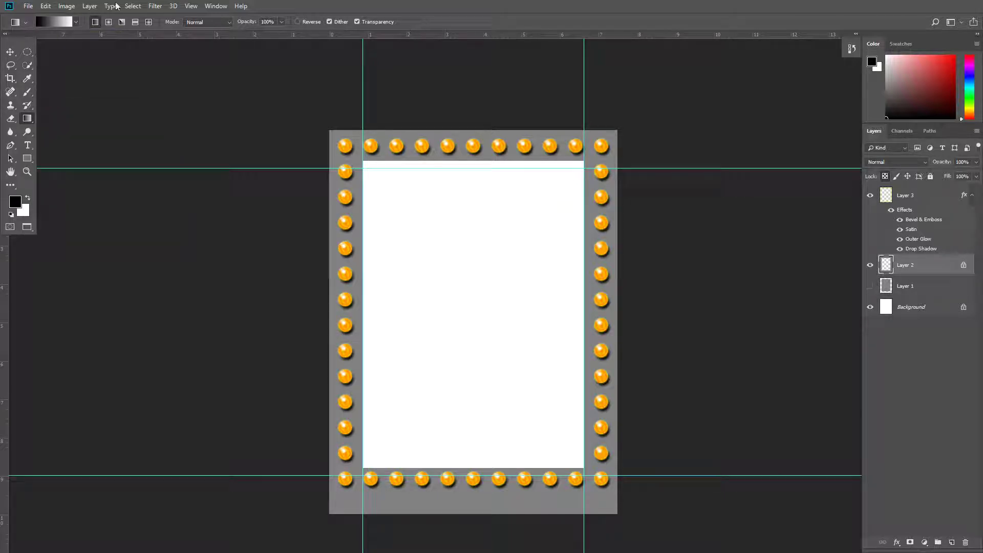
{"action": "left_click", "coordinate": [76, 21]}
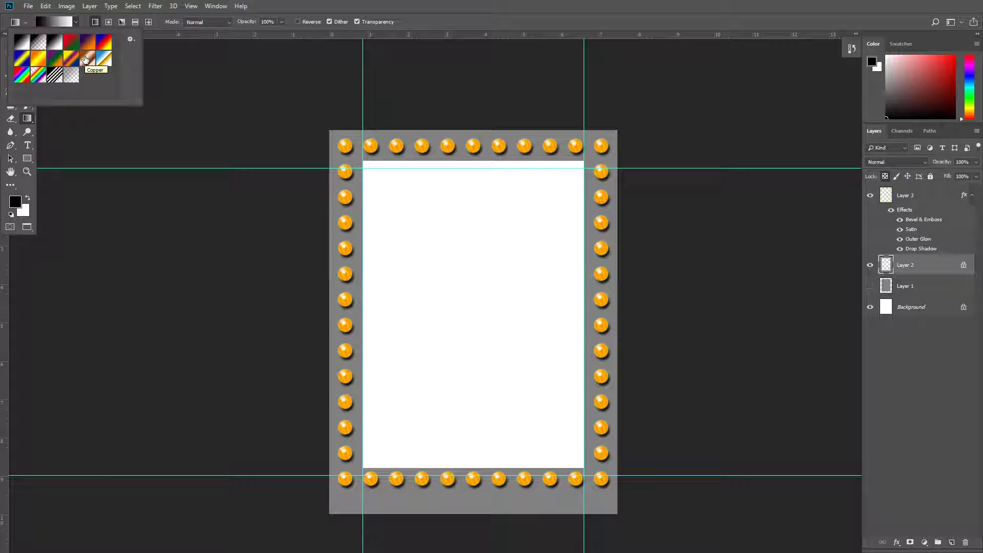
{"action": "left_click", "coordinate": [86, 59]}
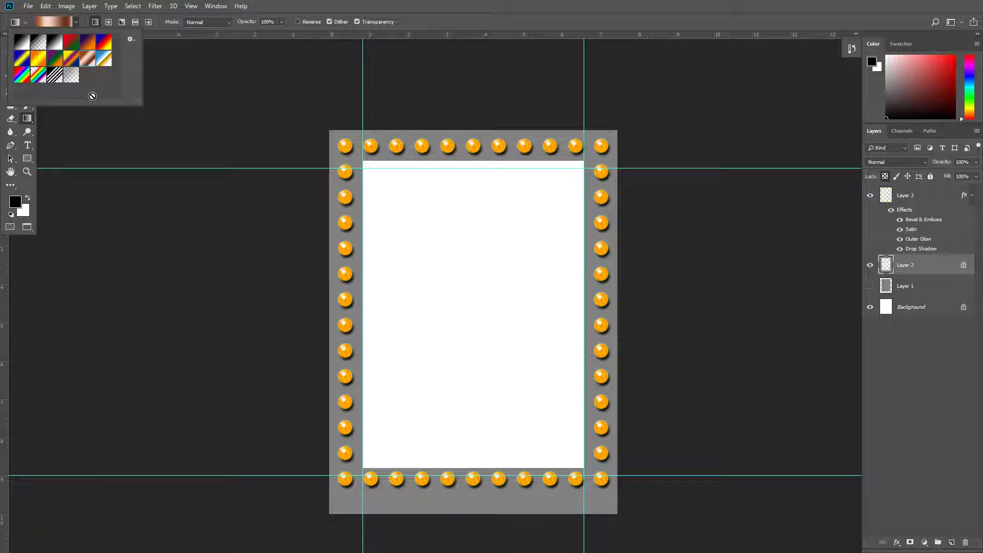
Step: Fill the border diagonally with a linear Copper gradient from its upper-left to lower-right corner, and replace it with a radial one
{"action": "left_click", "coordinate": [328, 126]}
{"action": "left_click_drag", "start_coordinate": [327, 126], "coordinate": [619, 510]}
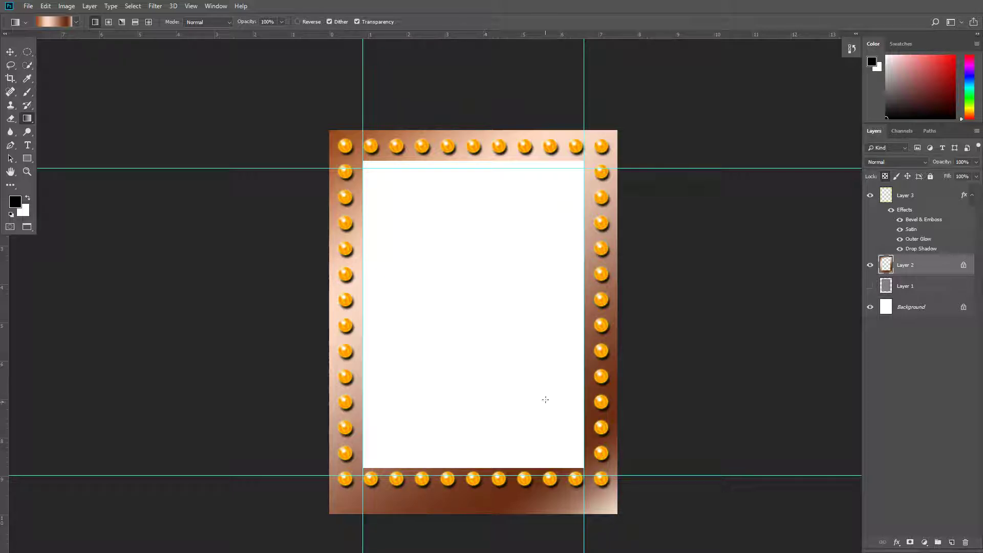
{"action": "left_click", "coordinate": [108, 22]}
{"action": "left_click_drag", "start_coordinate": [365, 173], "coordinate": [609, 499]}
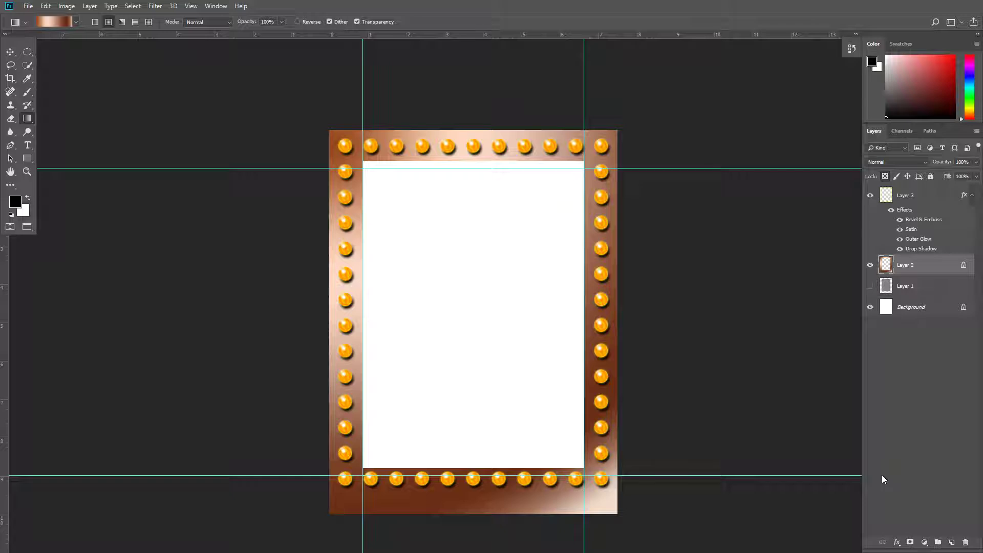
Step: Open a Hue/Saturation adjustment on the border and set its hue to 30 and saturation to 75
{"action": "key", "text": "ctrl+u"}
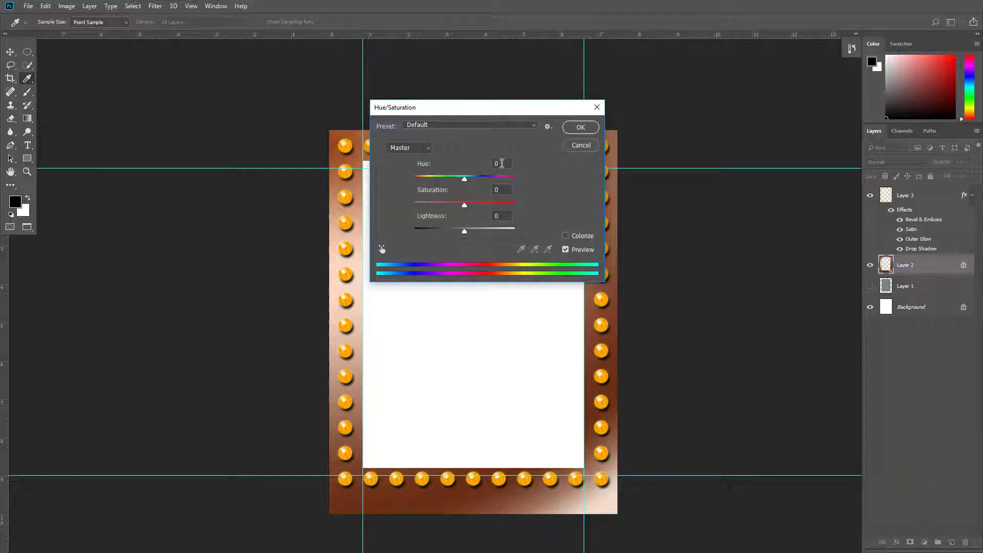
{"action": "double_click", "coordinate": [501, 163]}
{"action": "type", "text": "30"}
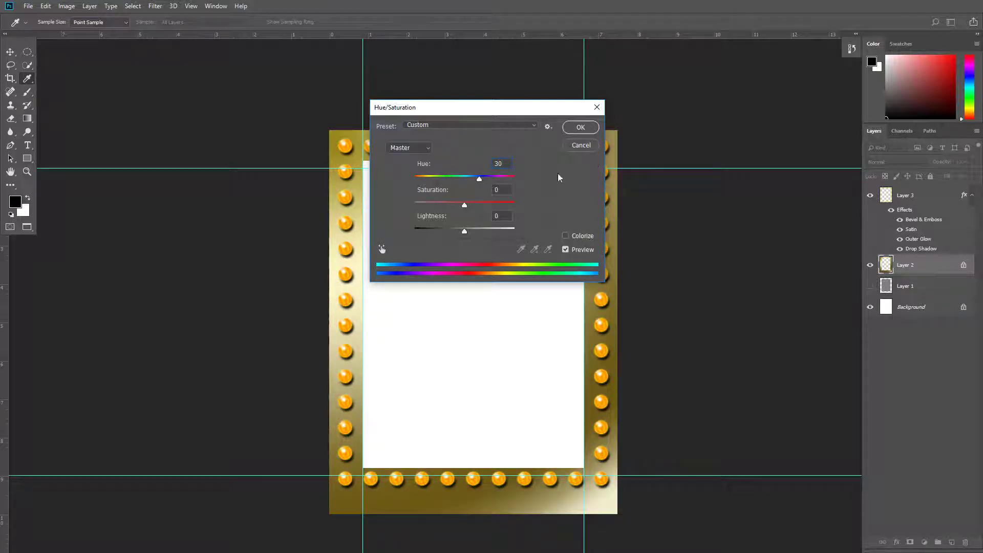
{"action": "double_click", "coordinate": [505, 190]}
{"action": "type", "text": "75"}
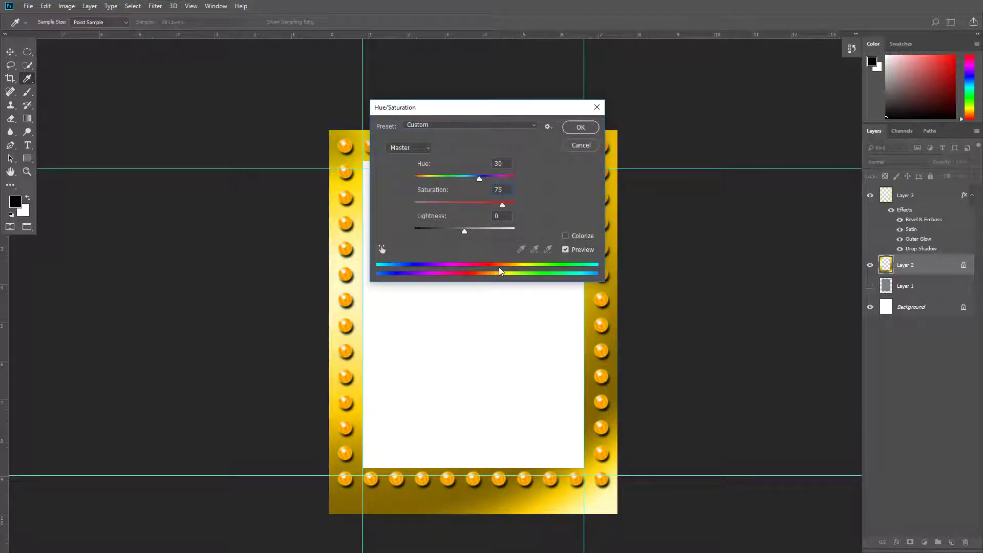
Step: Switch the adjustment to Colorize with hue 30 and saturation 75, and apply it to the border
{"action": "left_click", "coordinate": [574, 235]}
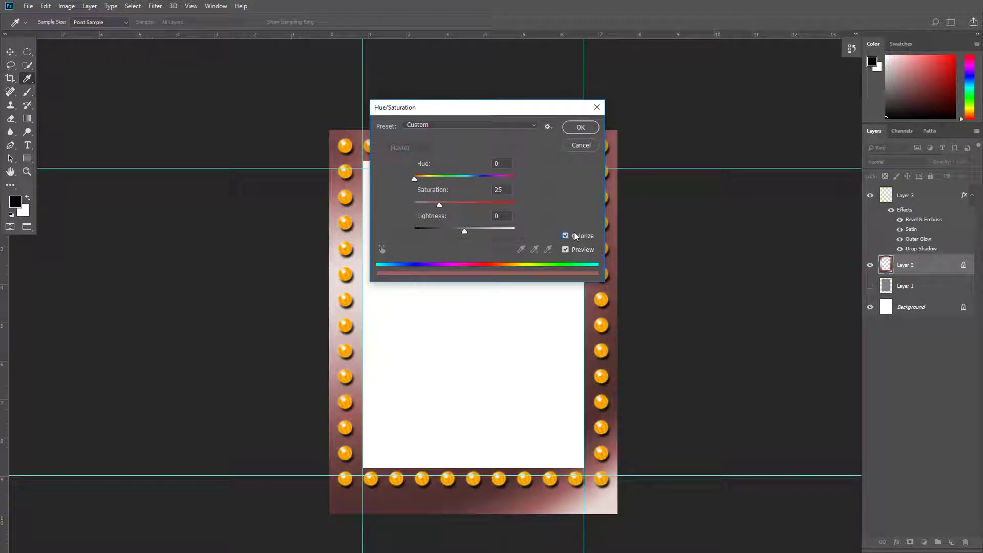
{"action": "left_click", "coordinate": [508, 167]}
{"action": "type", "text": "30"}
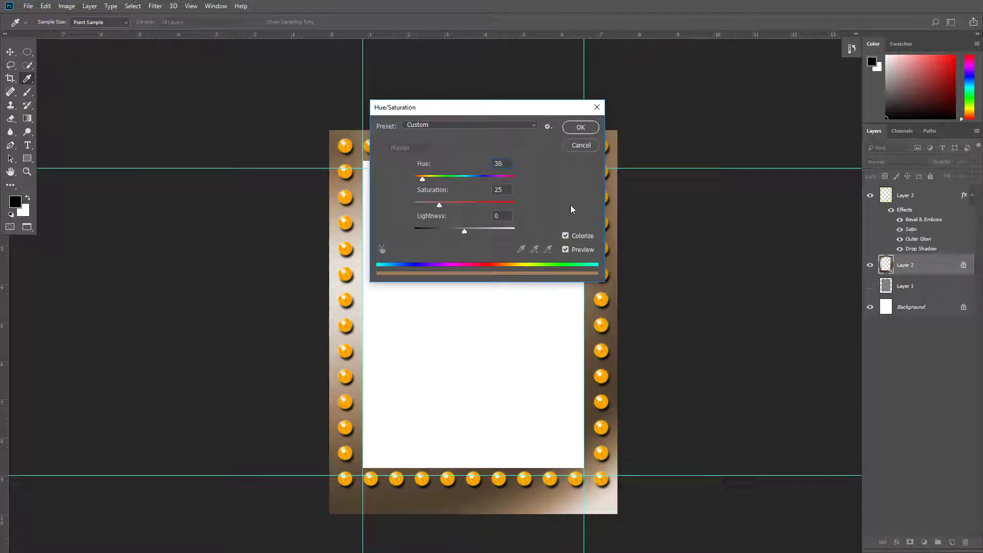
{"action": "left_click", "coordinate": [507, 192]}
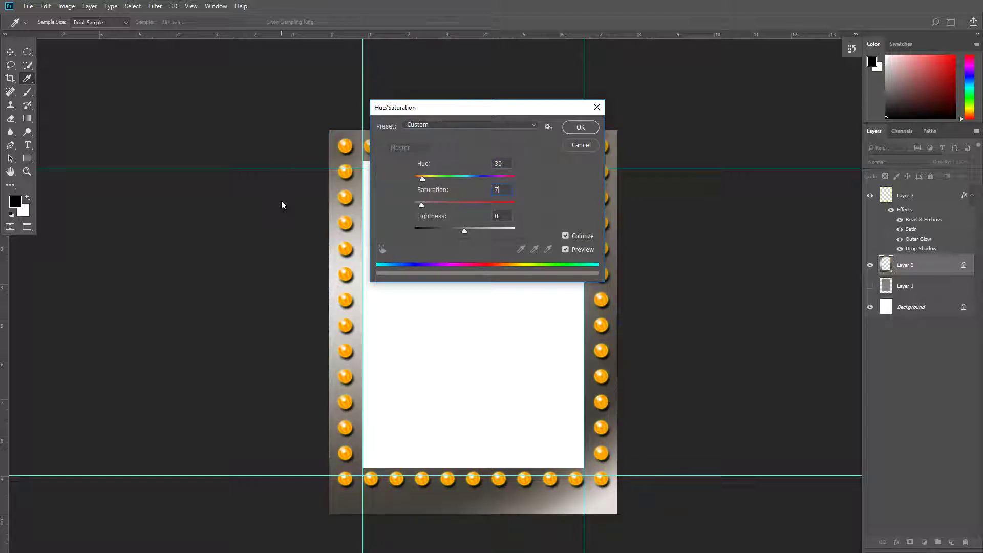
{"action": "type", "text": "75"}
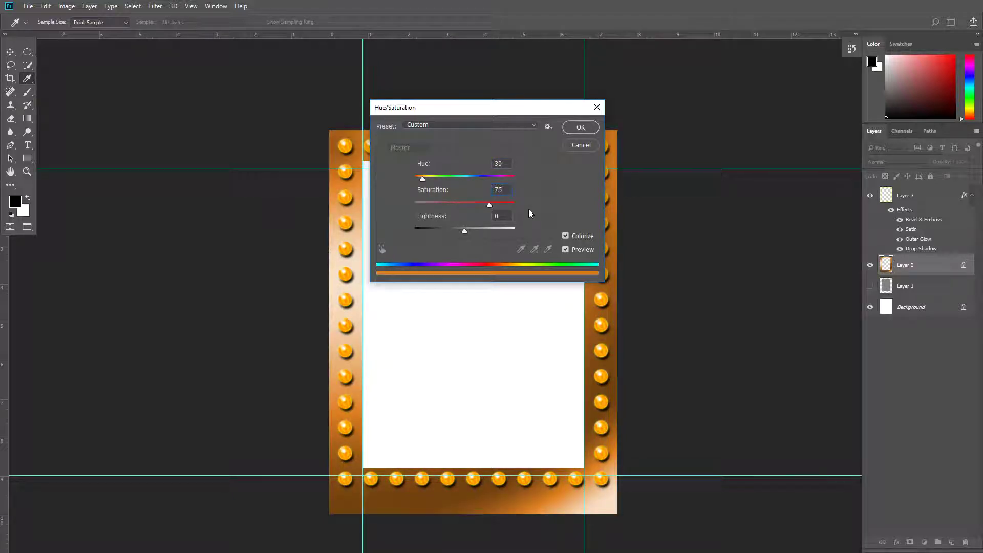
{"action": "left_click", "coordinate": [583, 127]}
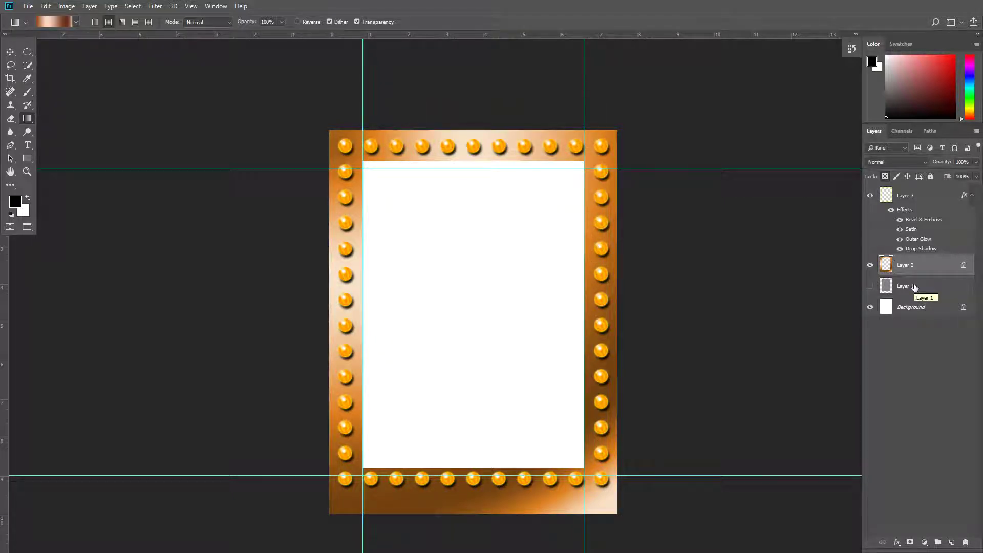
Step: Duplicate the border's layer, Layer 2, and set the copy's blend mode to Soft Light
{"action": "left_click_drag", "start_coordinate": [936, 267], "coordinate": [952, 540]}
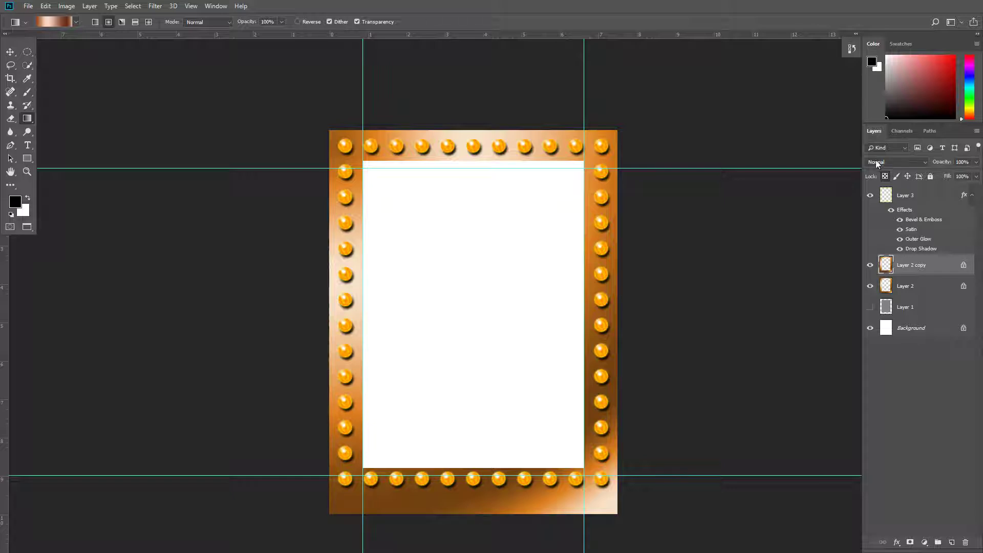
{"action": "left_click", "coordinate": [890, 162]}
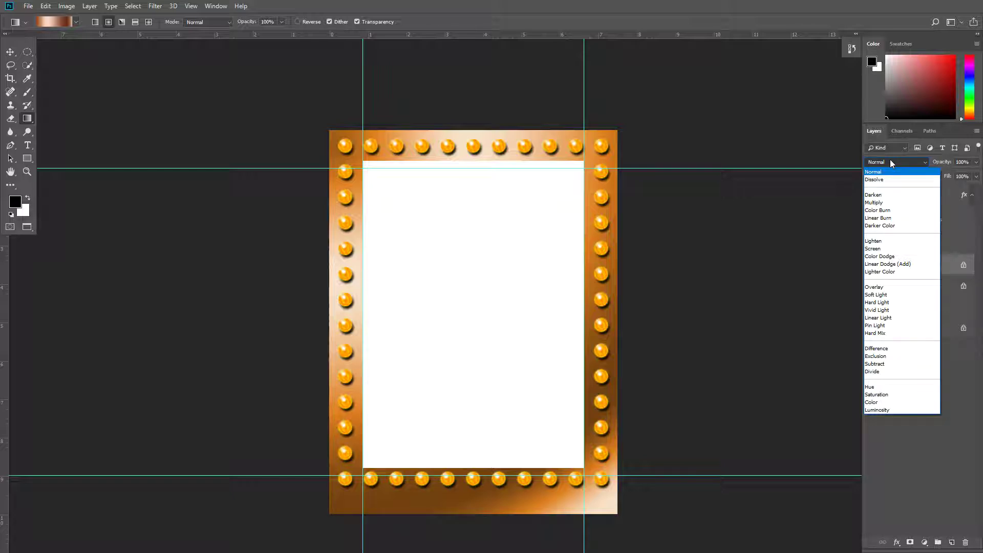
{"action": "left_click", "coordinate": [878, 296]}
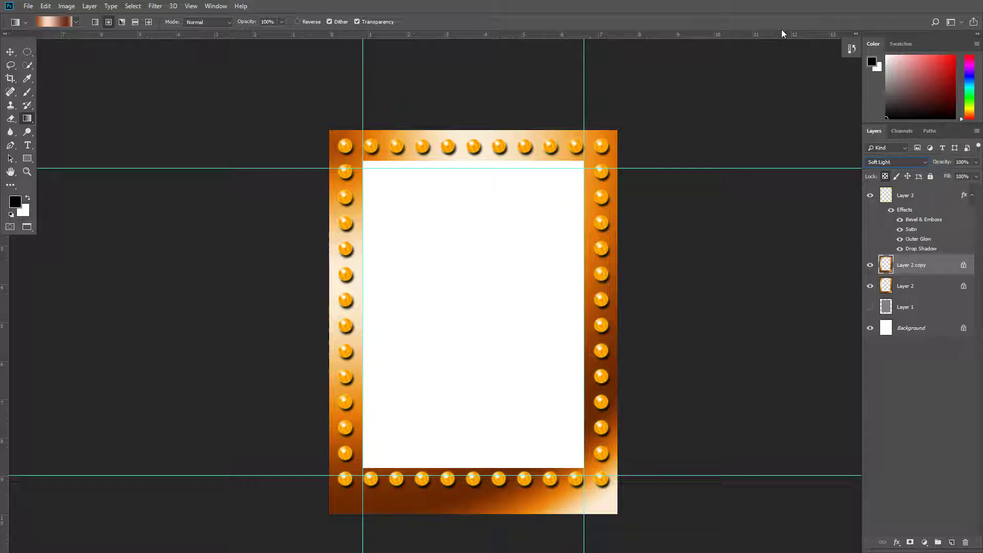
Step: Select the five middle bulbs of the lower border row on Layer 3 with a Normal-style rectangular marquee and delete them
{"action": "left_click", "coordinate": [921, 197]}
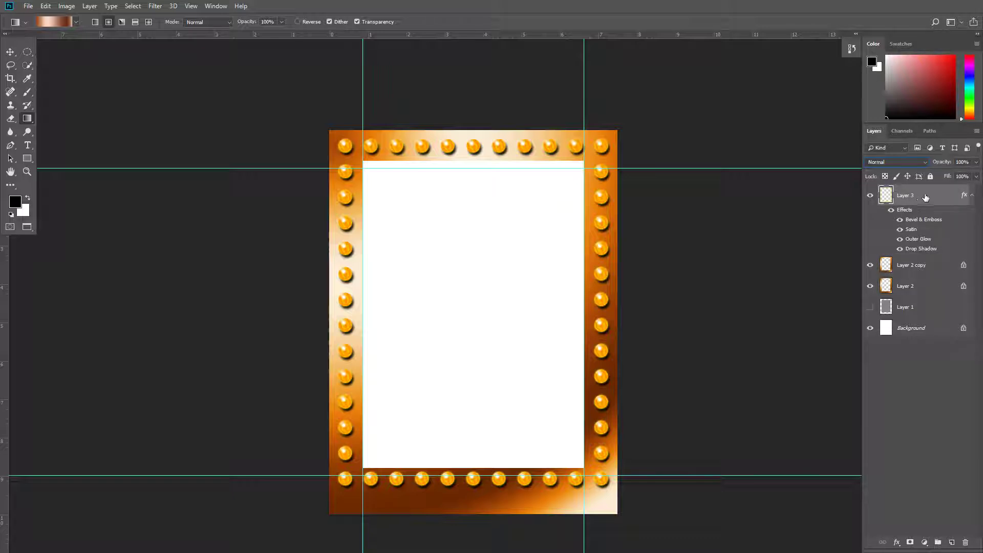
{"action": "left_click", "coordinate": [28, 52]}
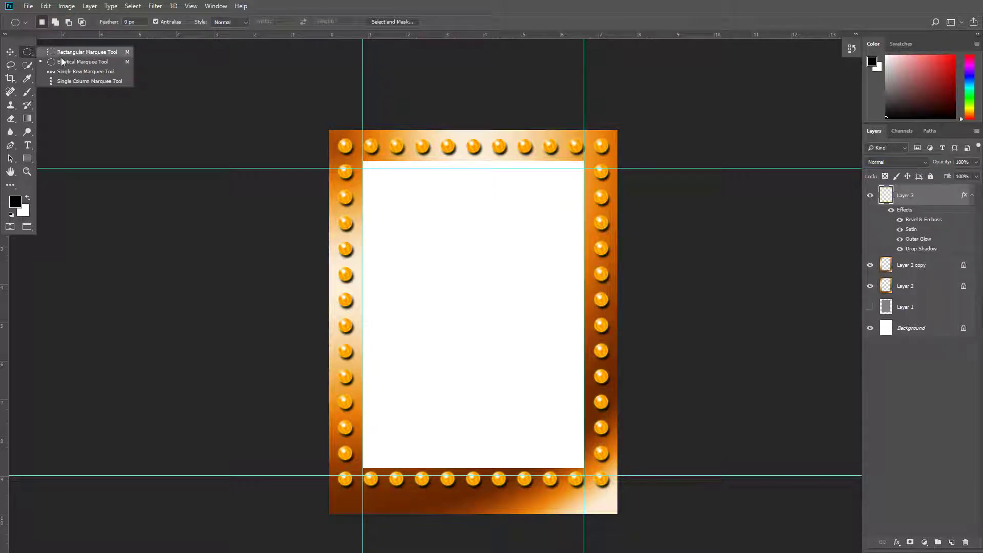
{"action": "left_click", "coordinate": [66, 51]}
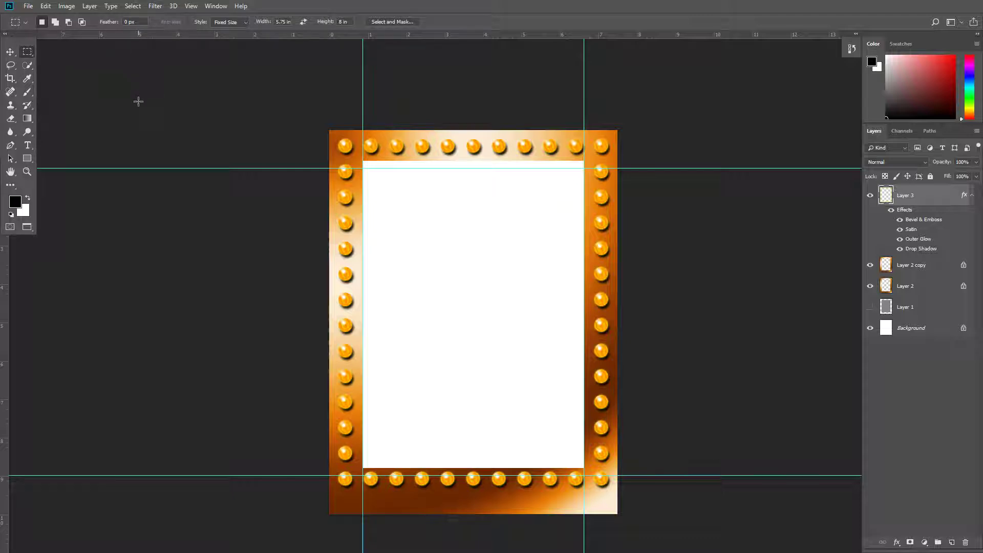
{"action": "left_click", "coordinate": [408, 462]}
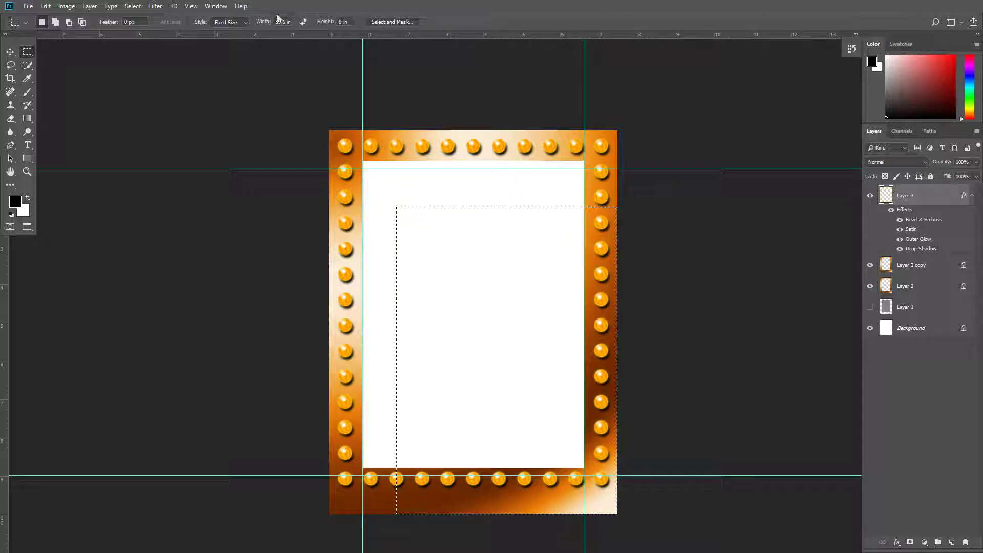
{"action": "key", "text": "ctrl+d"}
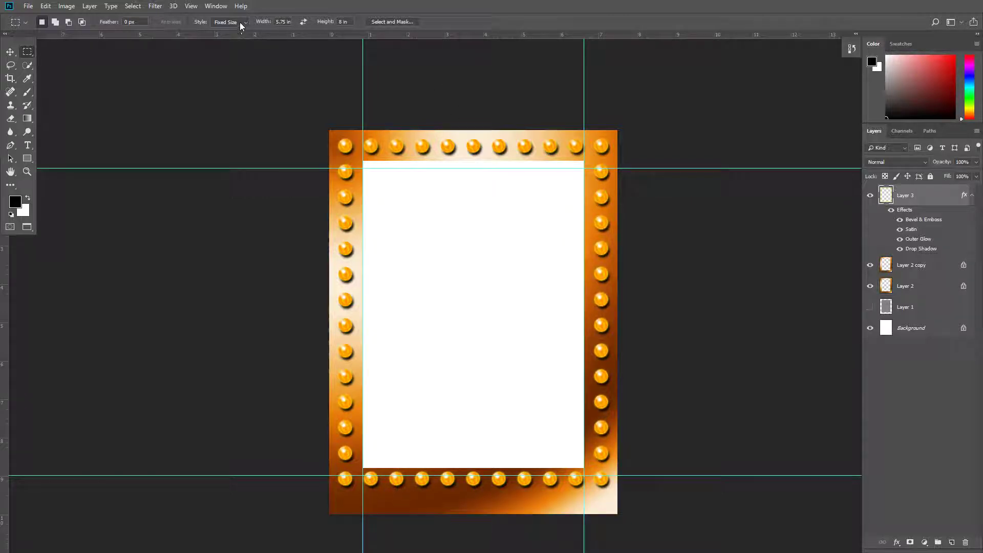
{"action": "left_click", "coordinate": [240, 22]}
{"action": "left_click", "coordinate": [238, 32]}
{"action": "left_click_drag", "start_coordinate": [415, 470], "coordinate": [538, 513]}
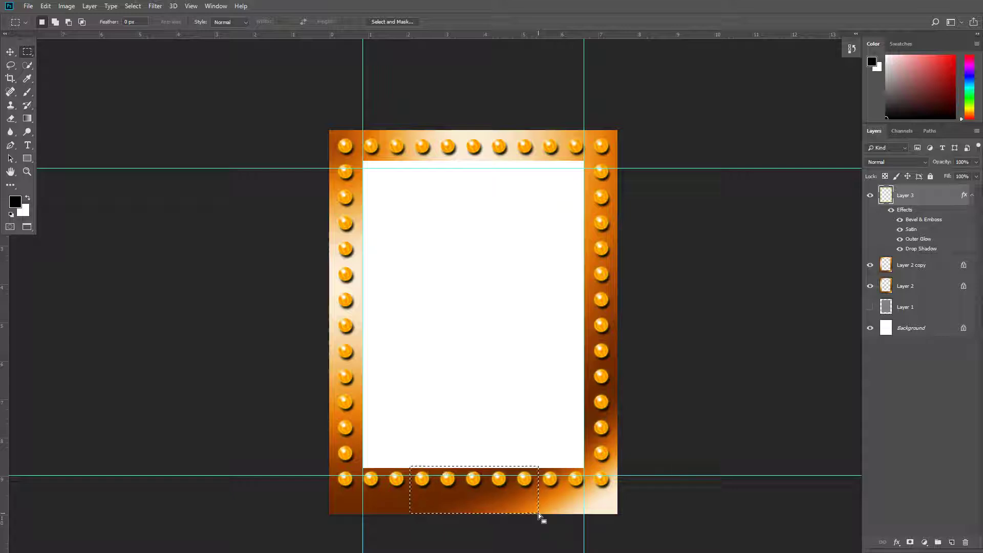
{"action": "key", "text": "Delete"}
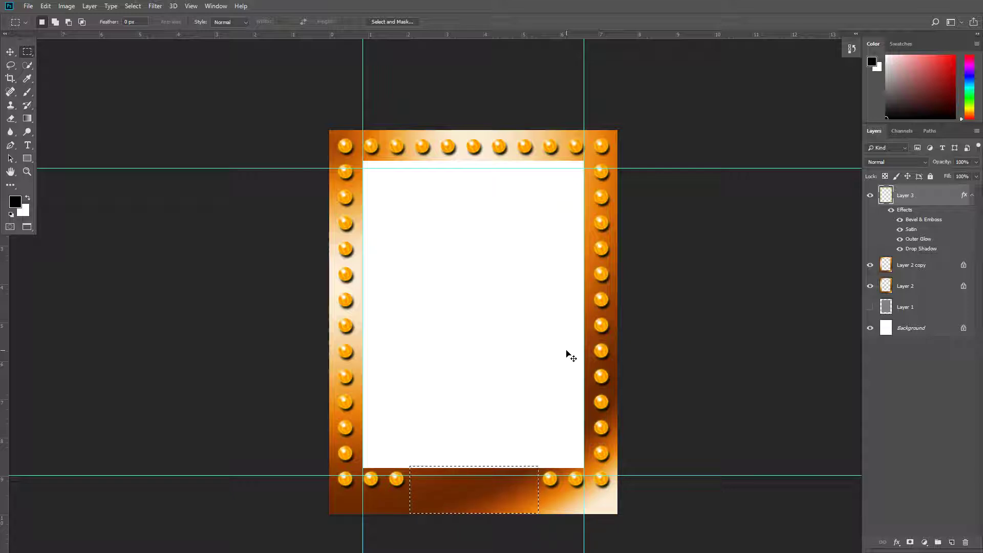
Step: Select a slightly smaller rectangle inside the gap in the lower bulb row and add a new layer above the bulbs
{"action": "left_click", "coordinate": [449, 467]}
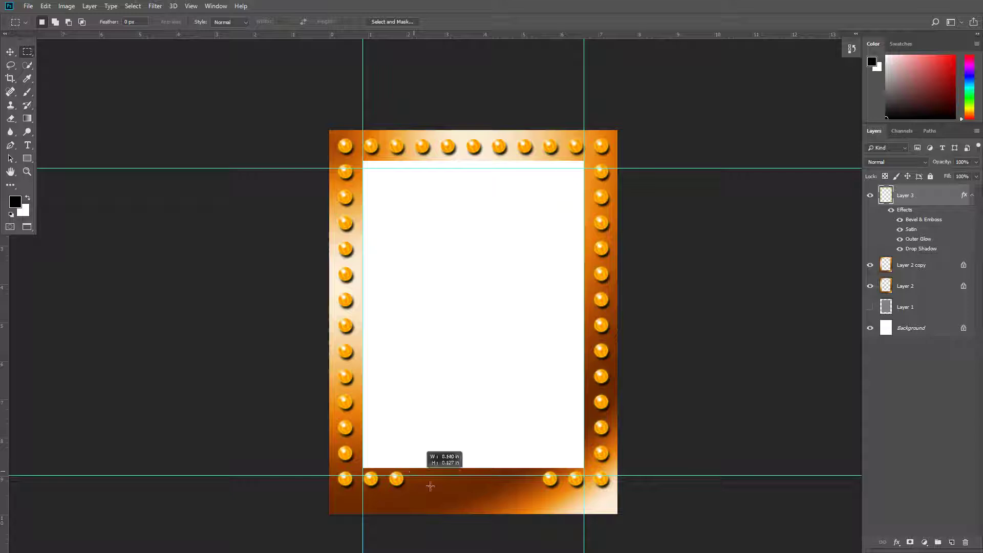
{"action": "left_click_drag", "start_coordinate": [430, 486], "coordinate": [535, 507]}
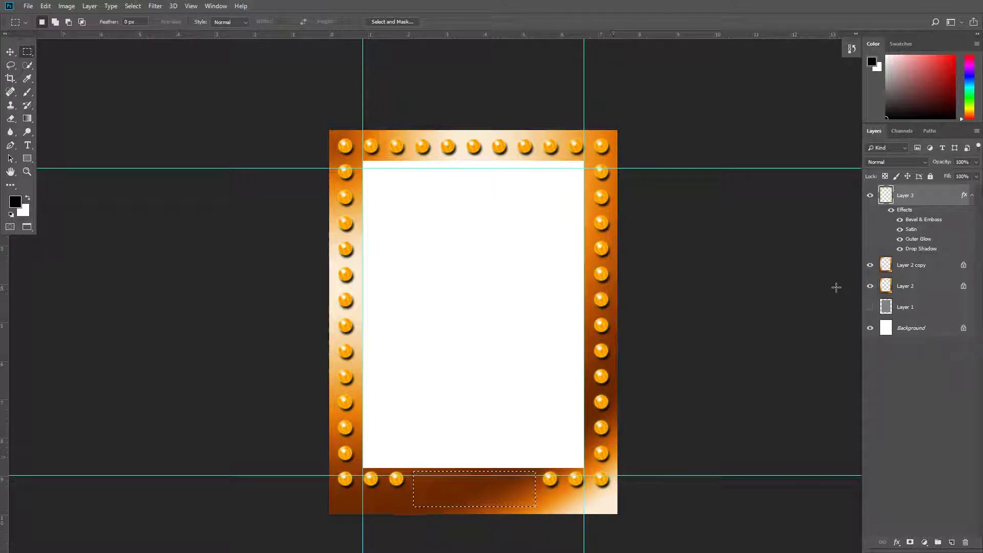
{"action": "left_click", "coordinate": [951, 541]}
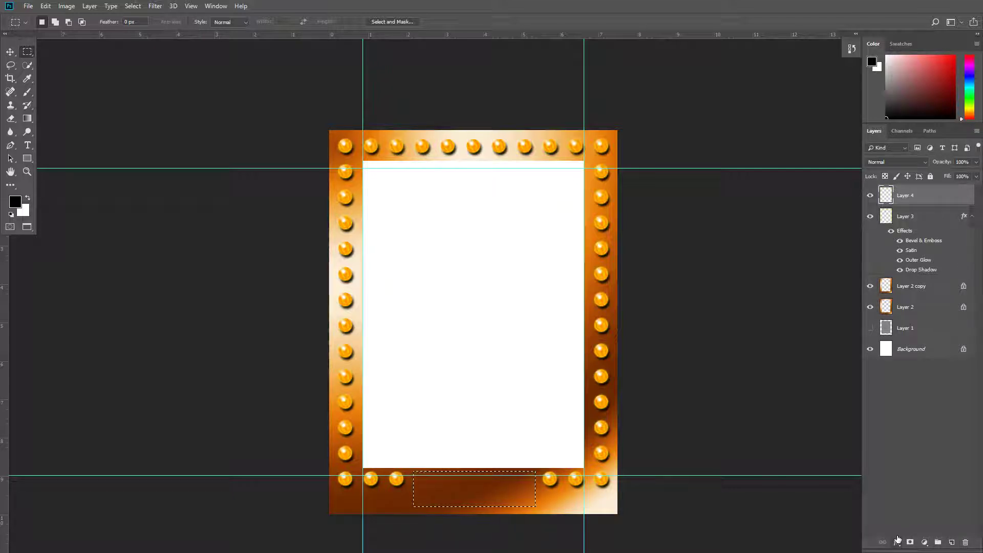
Step: Fill the selected rectangle in the lower border with dark red, RGB 158, 11, 15
{"action": "key", "text": "shift+BackSpace"}
{"action": "left_click", "coordinate": [495, 143]}
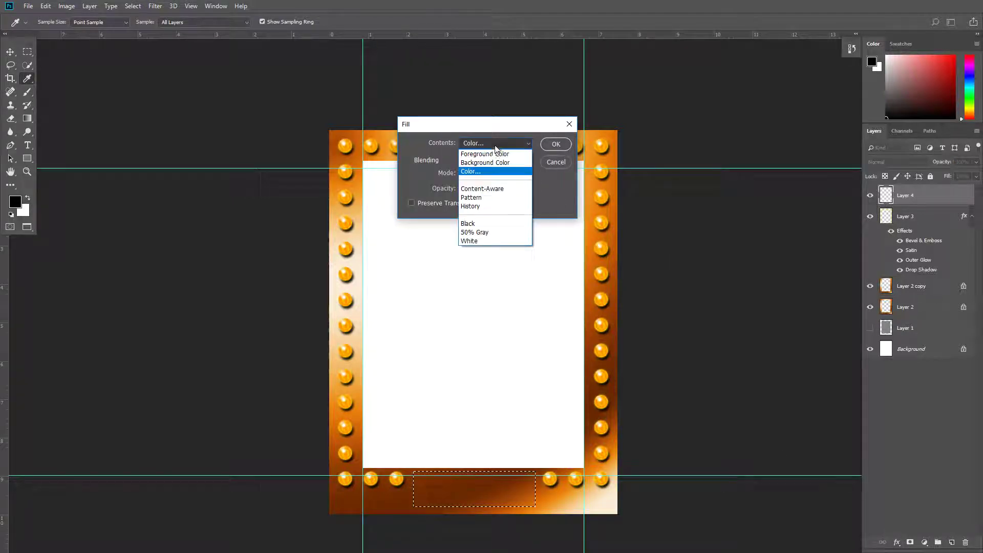
{"action": "left_click", "coordinate": [484, 169]}
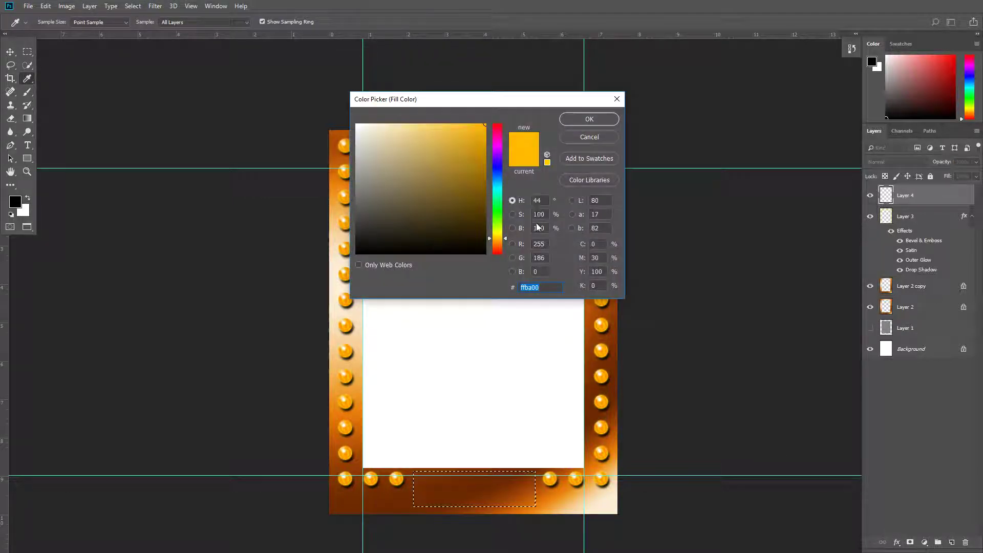
{"action": "left_click", "coordinate": [543, 244]}
{"action": "type", "text": "158"}
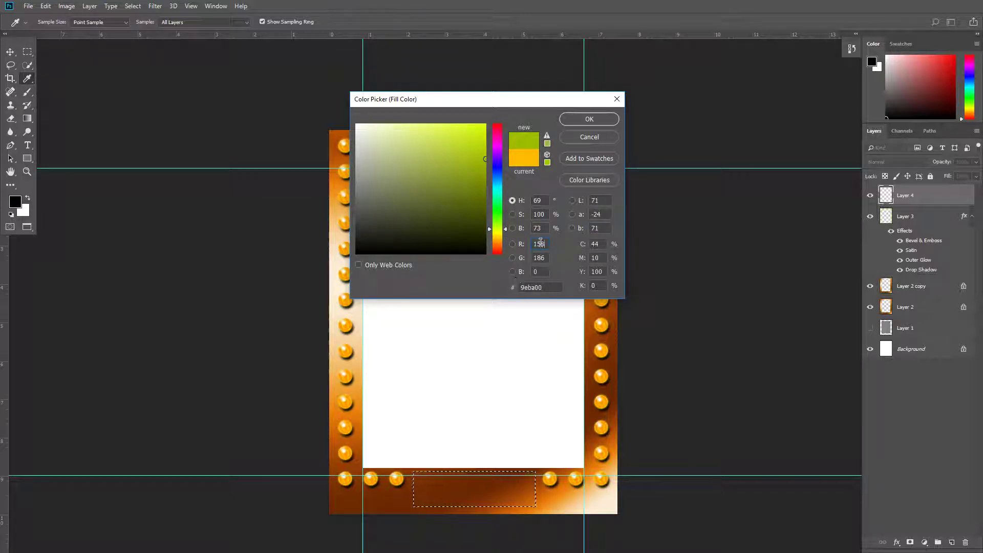
{"action": "left_click", "coordinate": [541, 257]}
{"action": "type", "text": "10"}
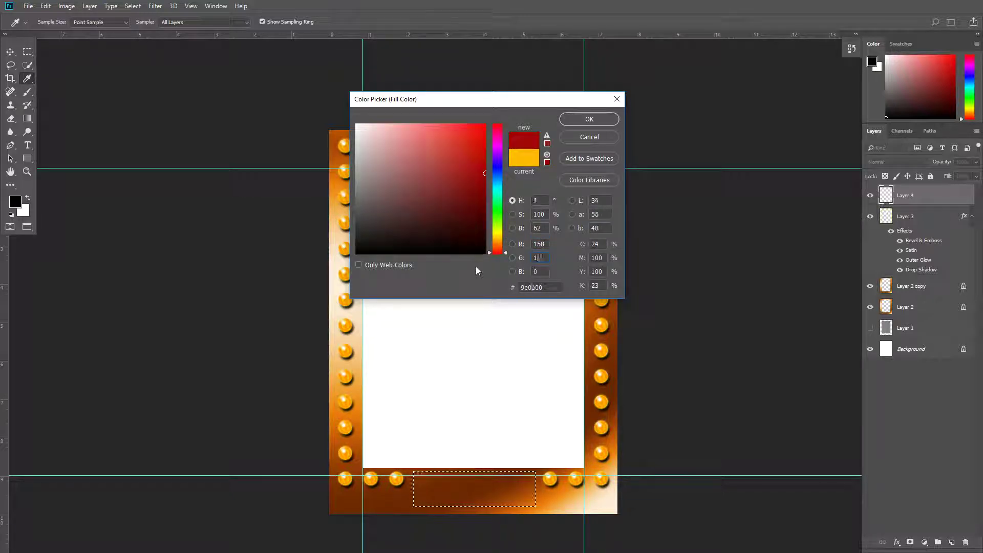
{"action": "type", "text": "1"}
{"action": "left_click", "coordinate": [544, 270]}
{"action": "type", "text": "15"}
{"action": "left_click", "coordinate": [584, 121]}
{"action": "left_click", "coordinate": [553, 144]}
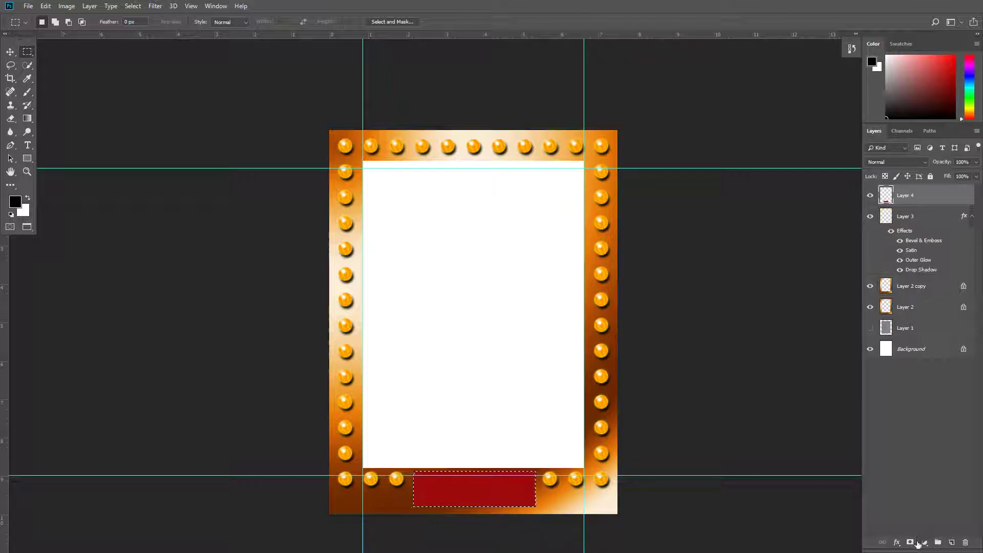
Step: Add a Gradient Overlay to the red panel's layer, Layer 4, with its blend mode set to Overlay
{"action": "left_click", "coordinate": [897, 542]}
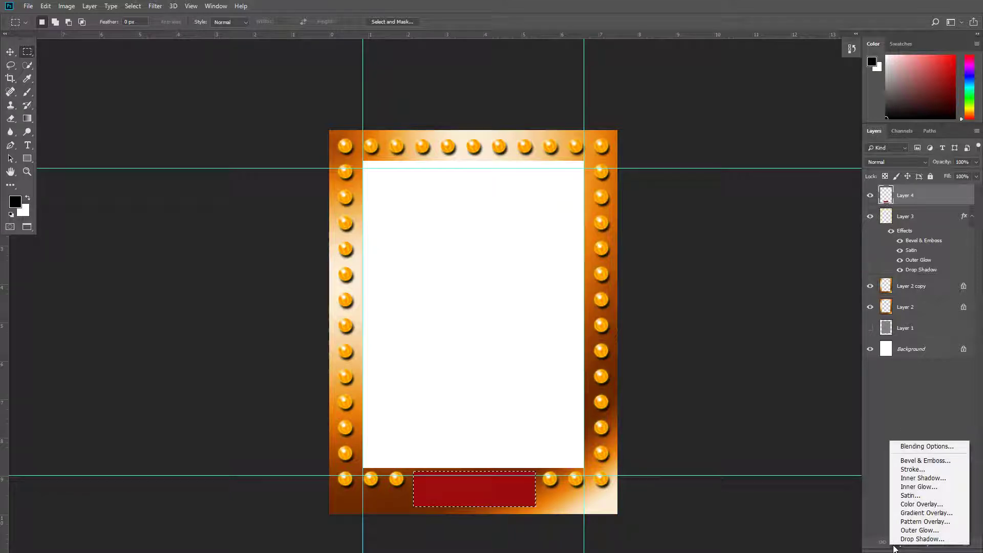
{"action": "left_click", "coordinate": [910, 514]}
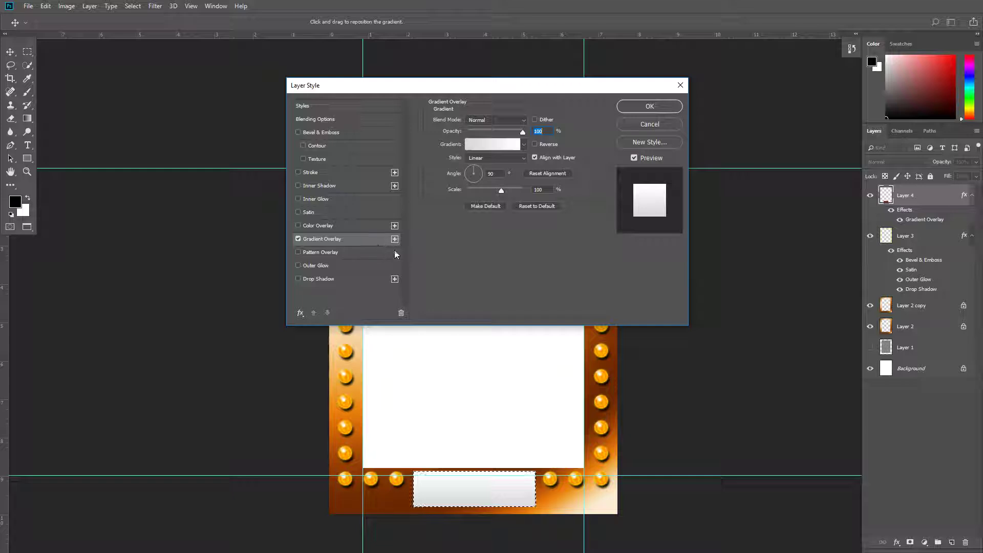
{"action": "left_click", "coordinate": [493, 120]}
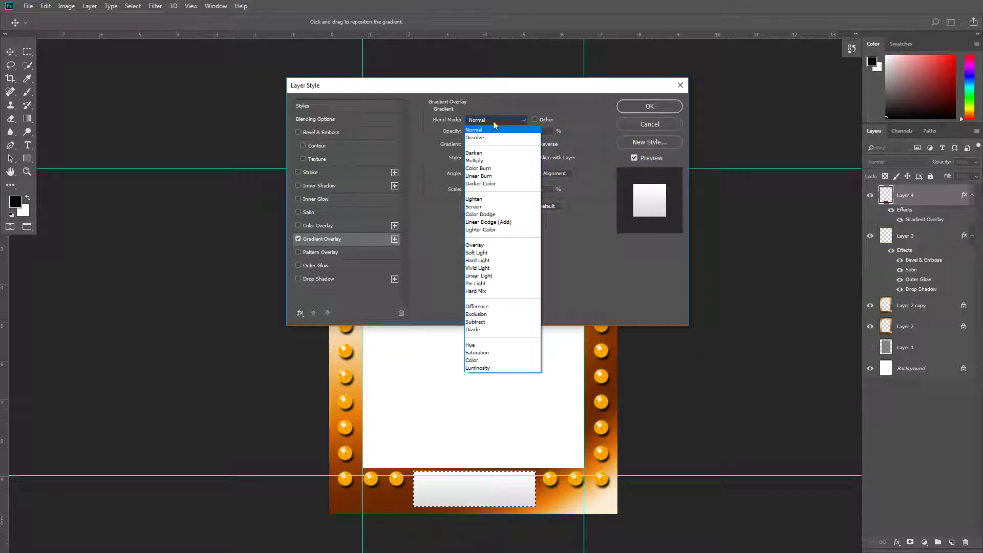
{"action": "left_click", "coordinate": [481, 245]}
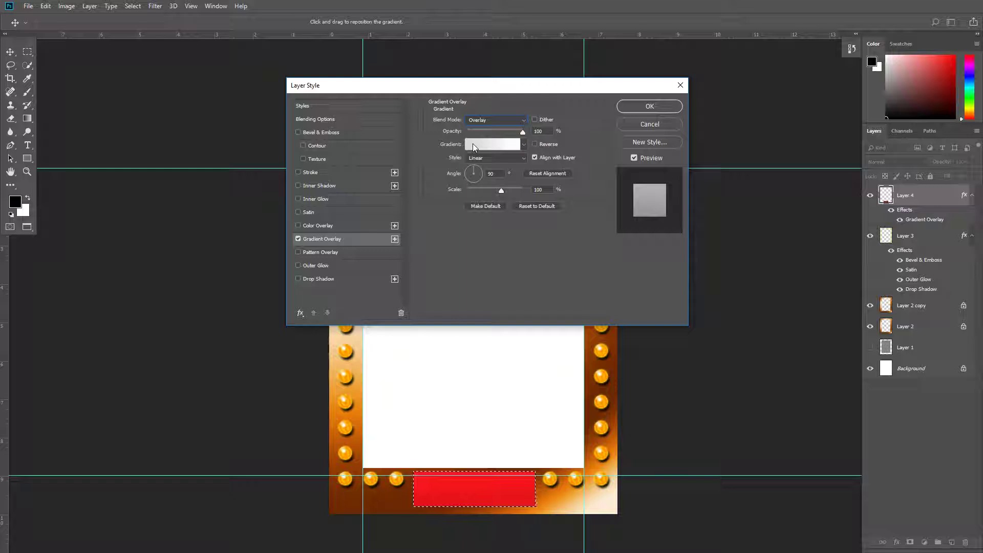
Step: Add a stroke to the panel filled with the black-and-white mottled pattern from the second row, scaled to 400%
{"action": "left_click", "coordinate": [364, 172]}
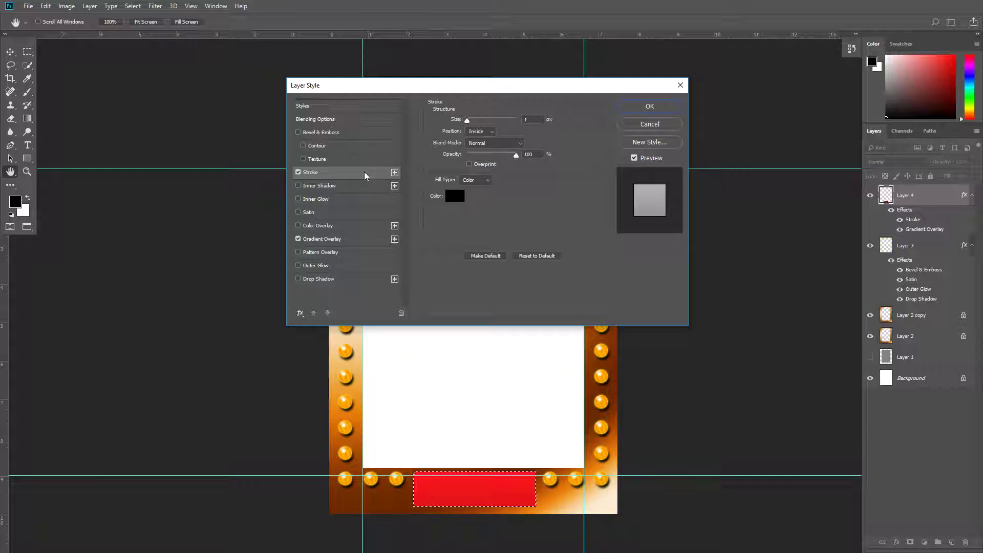
{"action": "left_click", "coordinate": [471, 181]}
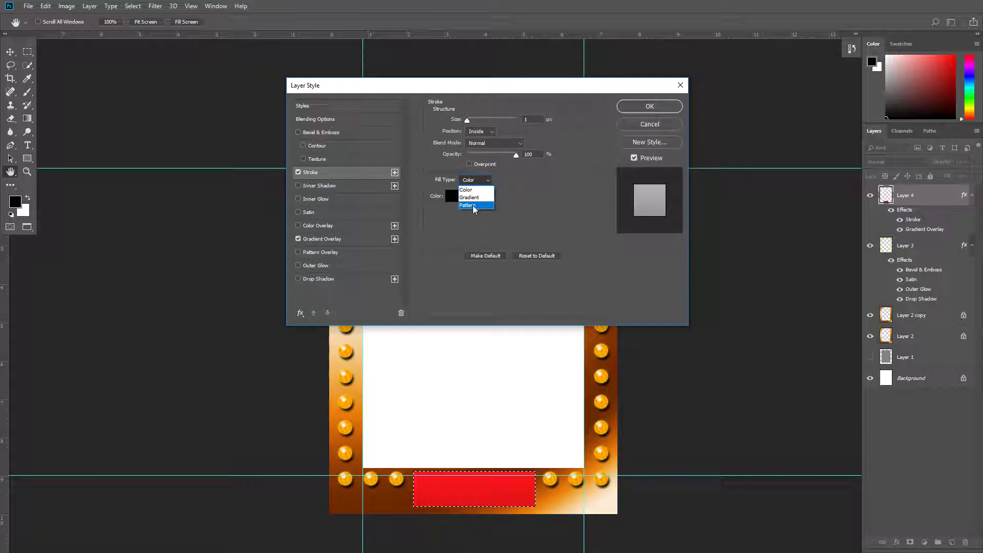
{"action": "left_click", "coordinate": [473, 205]}
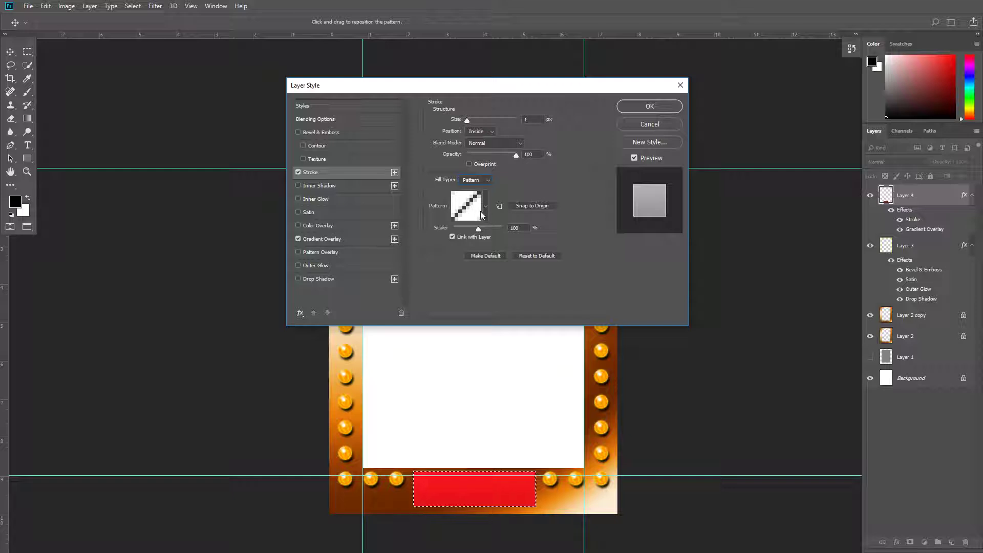
{"action": "left_click", "coordinate": [485, 206]}
{"action": "left_click", "coordinate": [498, 254]}
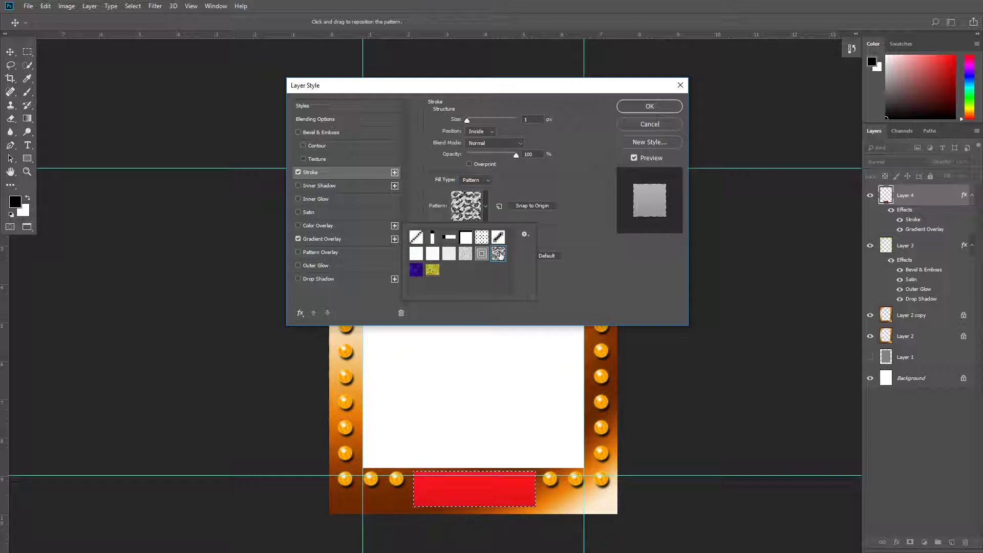
{"action": "left_click_drag", "start_coordinate": [499, 254], "coordinate": [501, 273]}
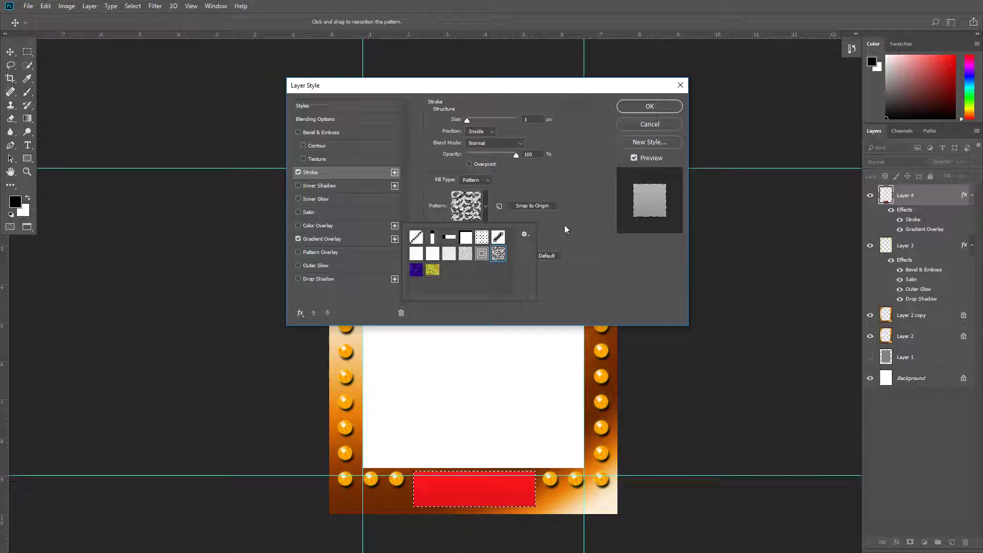
{"action": "left_click", "coordinate": [532, 177]}
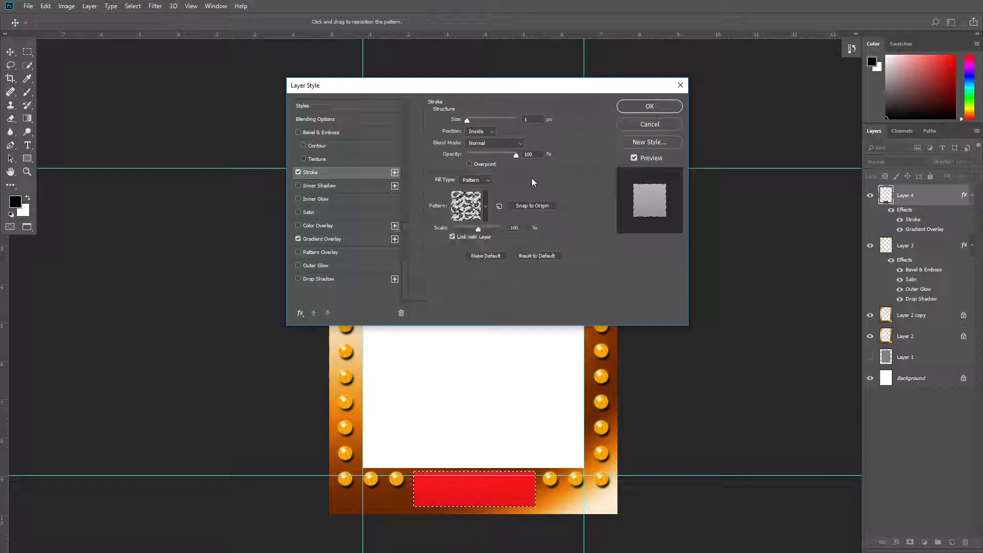
{"action": "double_click", "coordinate": [517, 228]}
{"action": "type", "text": "400"}
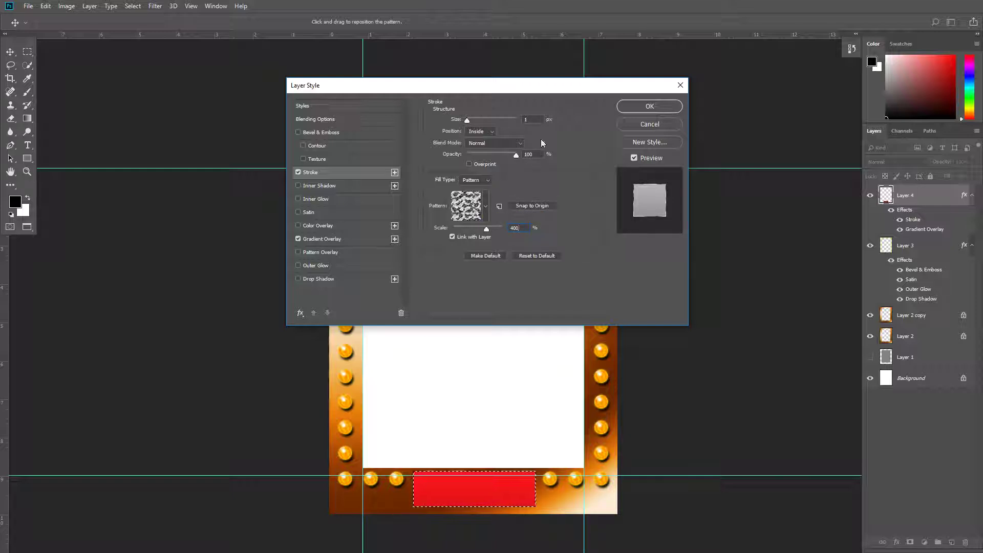
Step: Set the panel's stroke to 5 px, Outside position and Vivid Light blend mode, and apply the layer style
{"action": "double_click", "coordinate": [530, 119]}
{"action": "type", "text": "5"}
{"action": "left_click", "coordinate": [480, 131]}
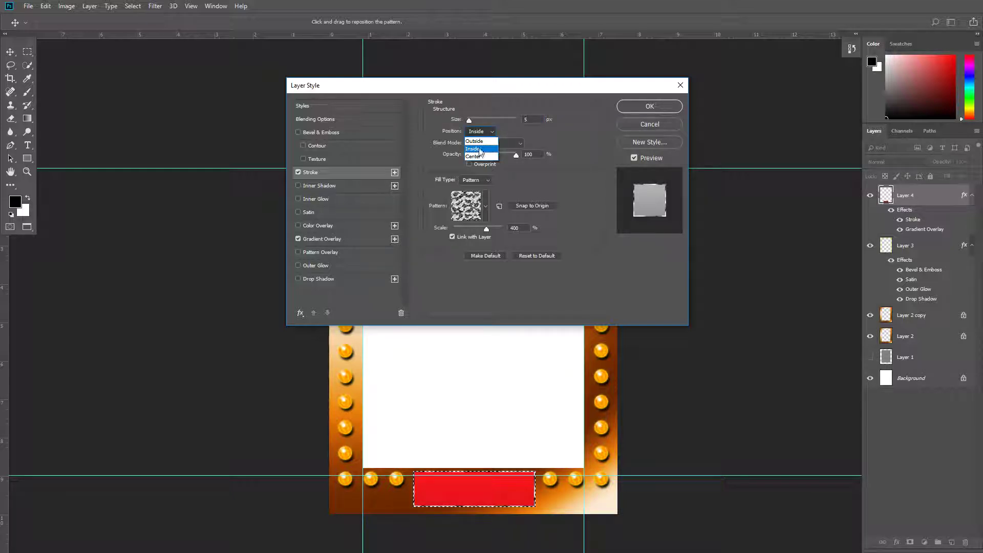
{"action": "left_click", "coordinate": [481, 145]}
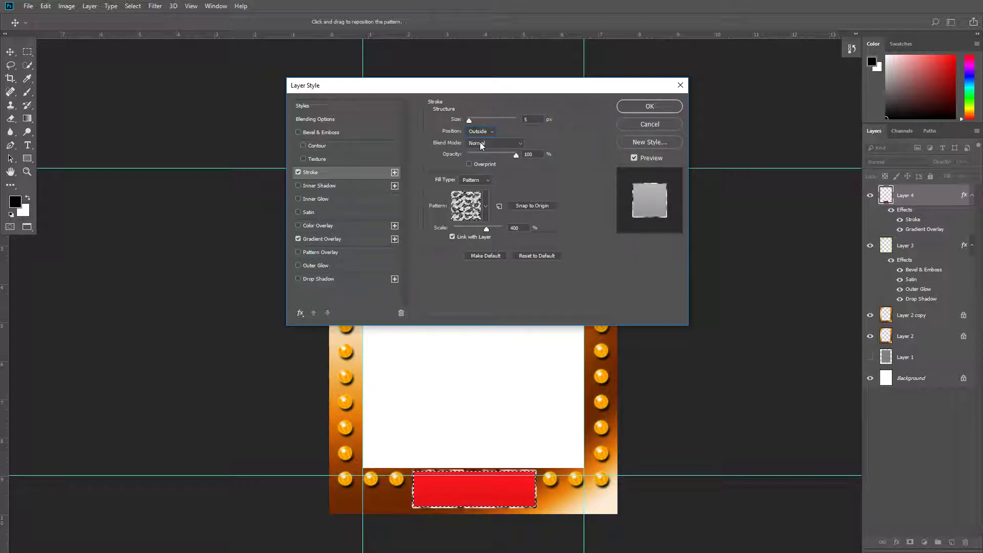
{"action": "left_click", "coordinate": [488, 146]}
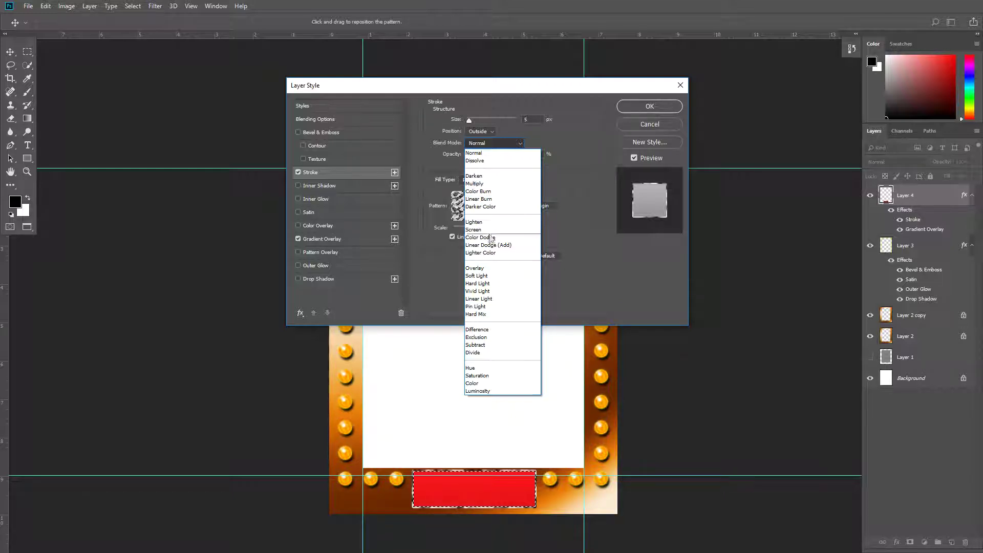
{"action": "left_click", "coordinate": [479, 291]}
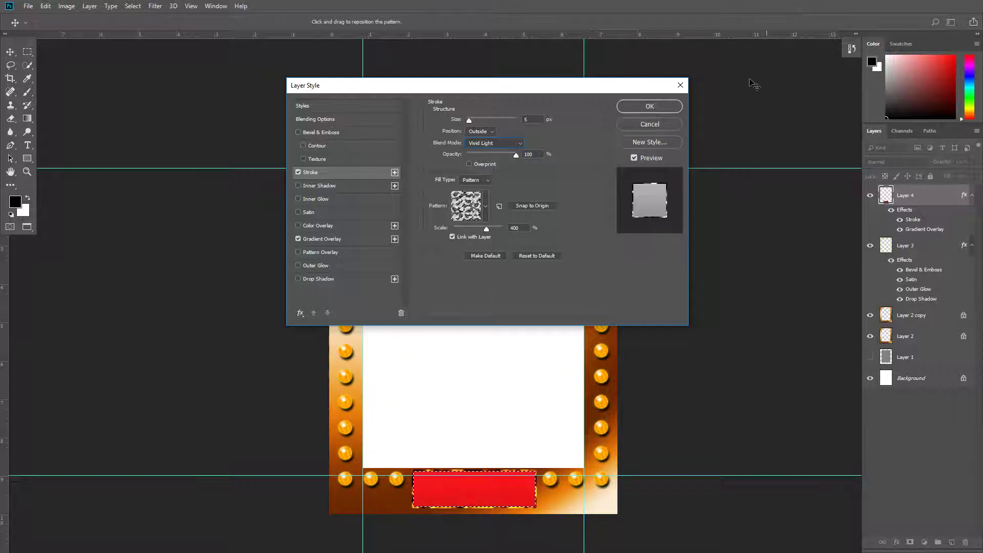
{"action": "left_click", "coordinate": [649, 104]}
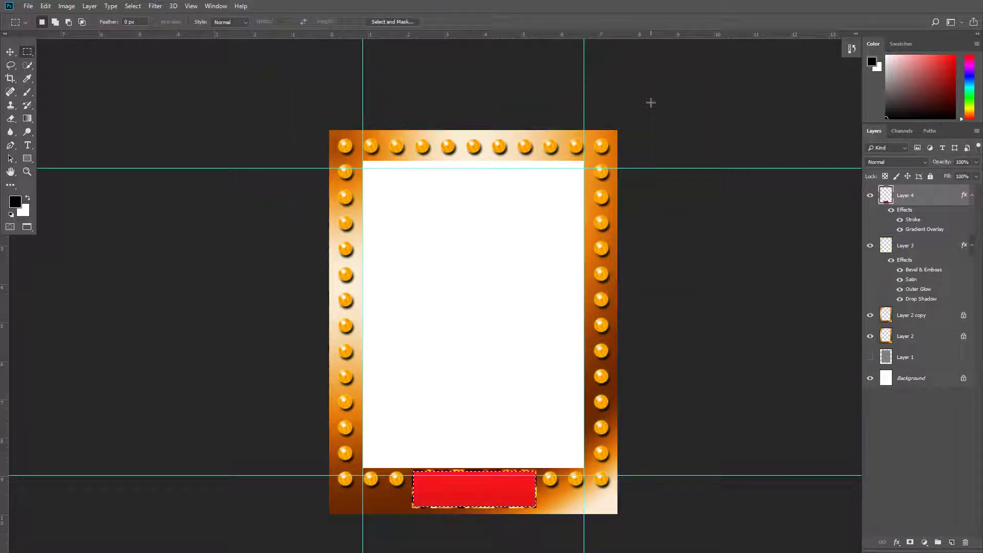
Step: Start a text line inside the red panel and set its font to Arial Black
{"action": "left_click", "coordinate": [28, 148]}
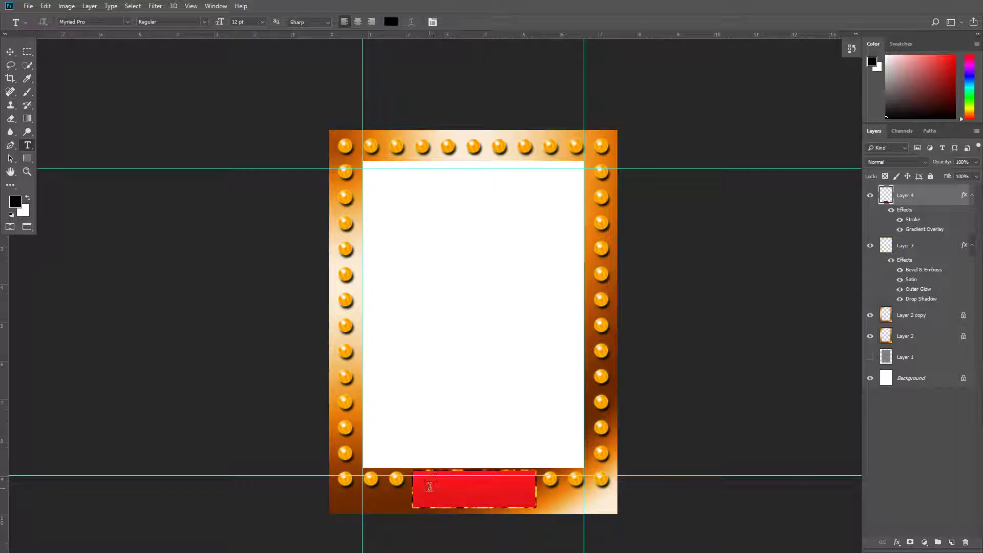
{"action": "left_click", "coordinate": [429, 487]}
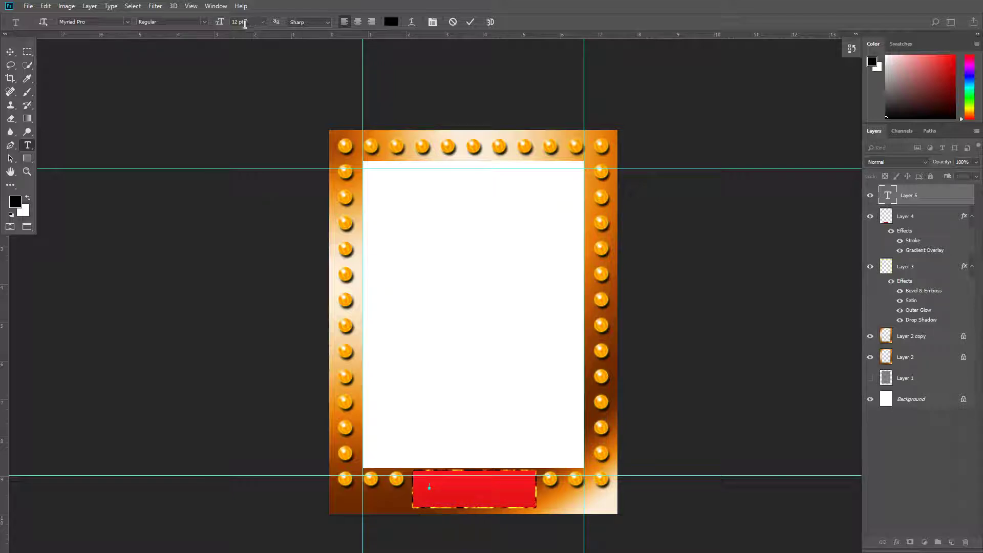
{"action": "left_click", "coordinate": [90, 22]}
{"action": "type", "text": "A"}
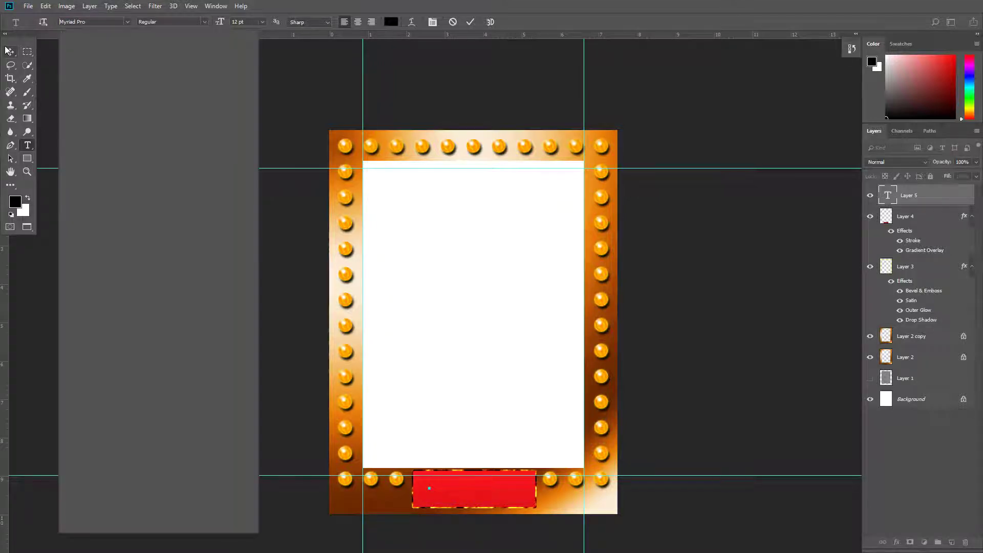
{"action": "type", "text": "n"}
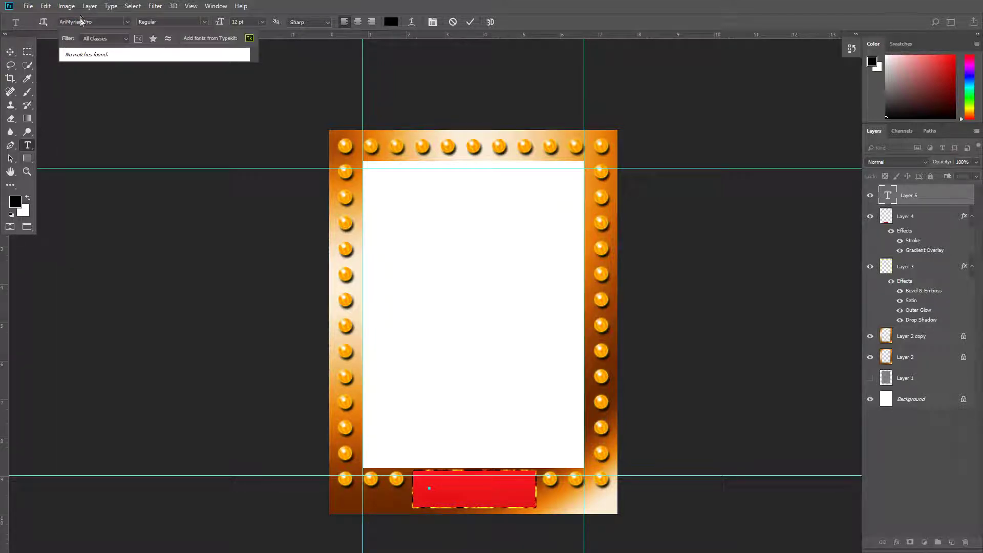
{"action": "key", "text": "BackSpace"}
{"action": "type", "text": "ri"}
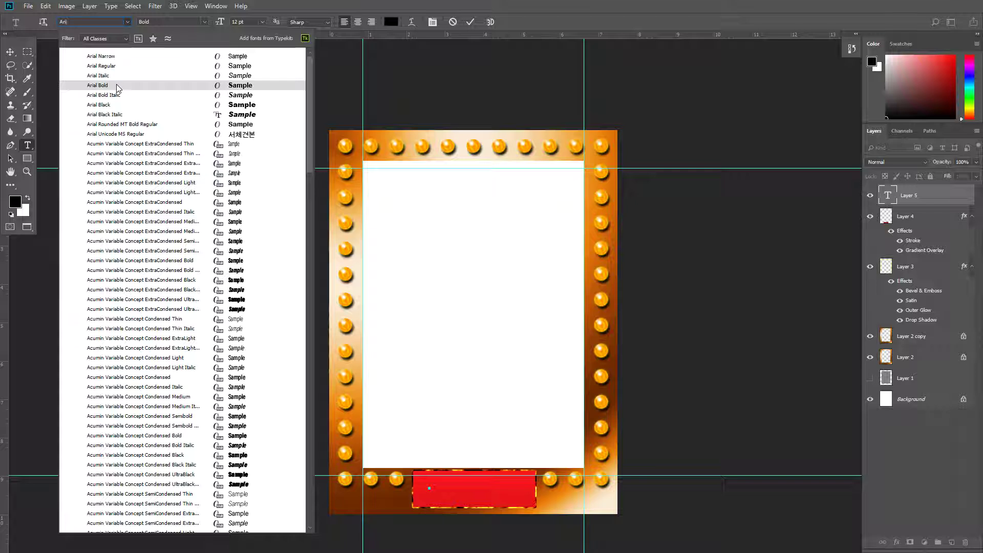
{"action": "left_click", "coordinate": [116, 104]}
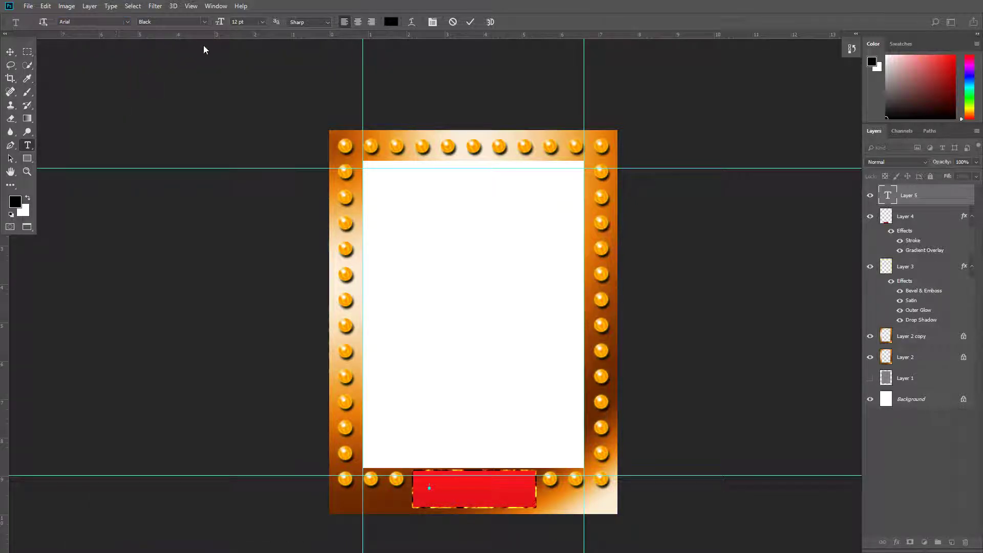
Step: Enter COMING SOON at 24 pt and centre the text on the red panel
{"action": "left_click", "coordinate": [247, 22]}
{"action": "type", "text": "COMING SOON"}
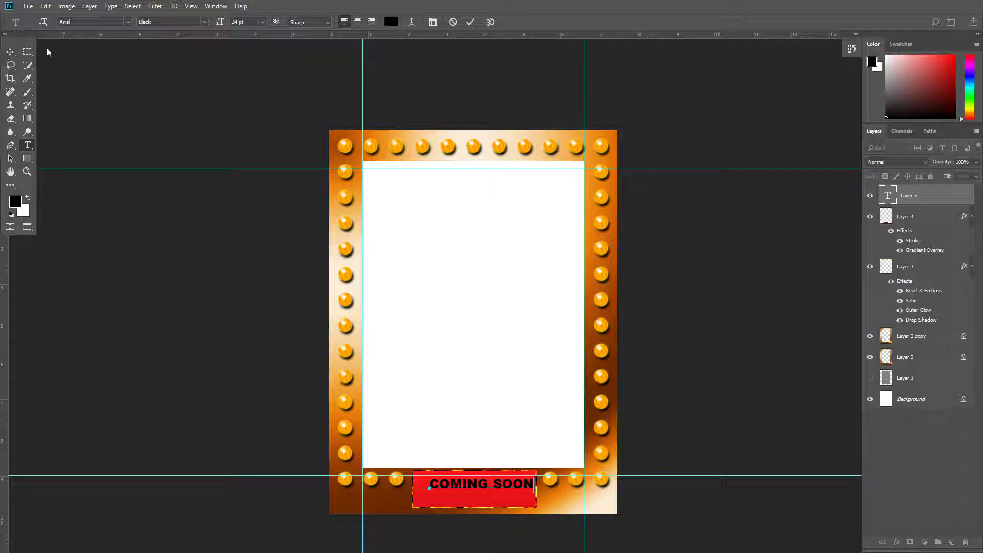
{"action": "left_click", "coordinate": [468, 24]}
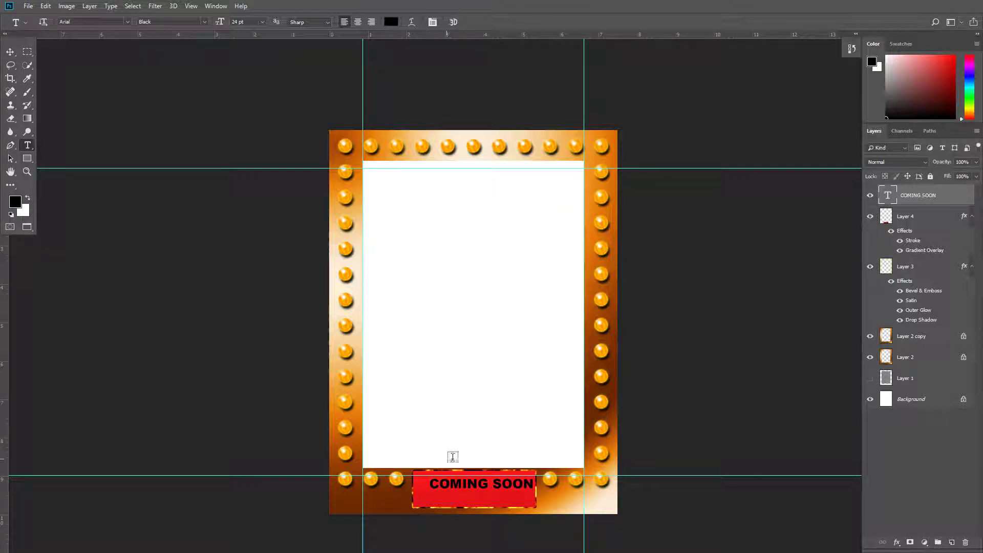
{"action": "left_click", "coordinate": [11, 52]}
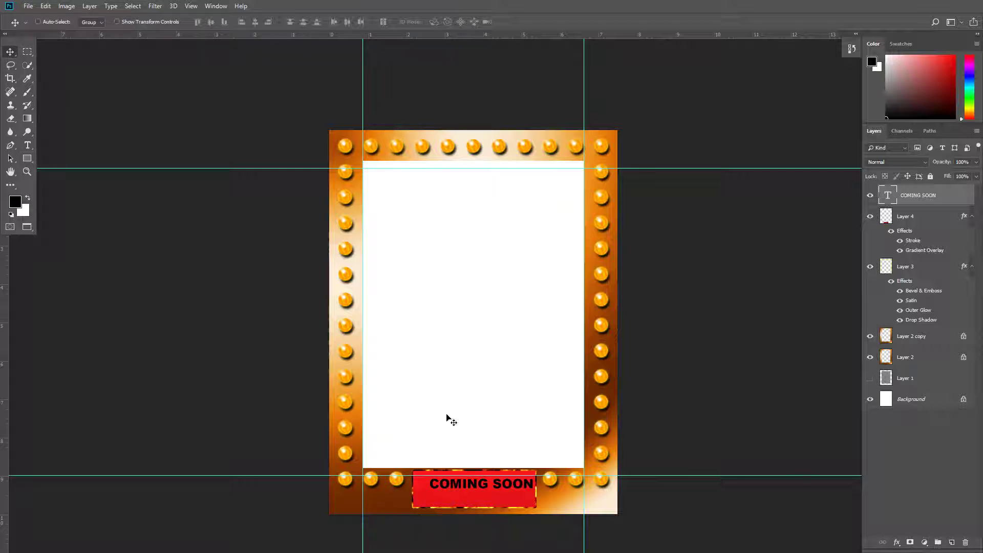
{"action": "left_click_drag", "start_coordinate": [483, 489], "coordinate": [476, 493]}
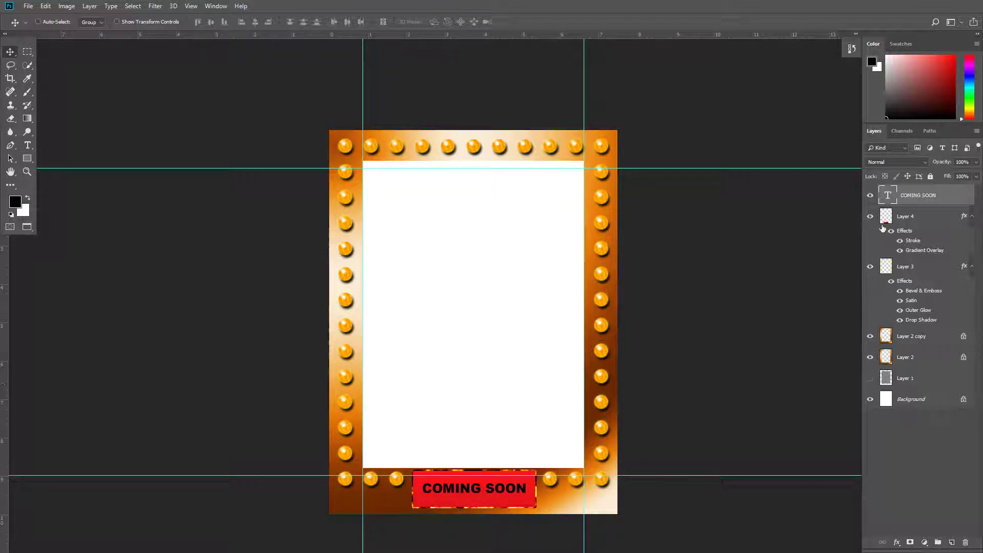
Step: Change the COMING SOON text colour to white (ffffff)
{"action": "left_click", "coordinate": [28, 146]}
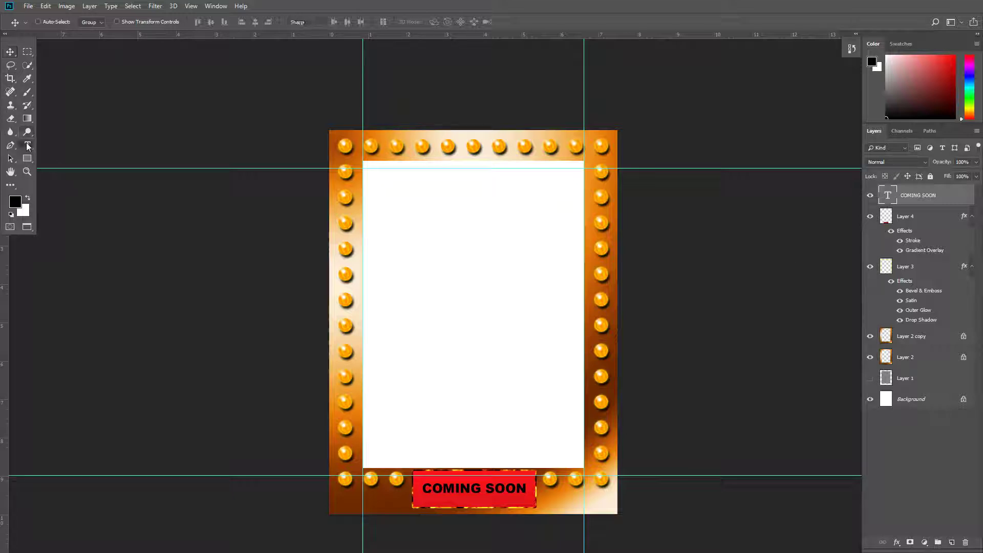
{"action": "left_click", "coordinate": [471, 489]}
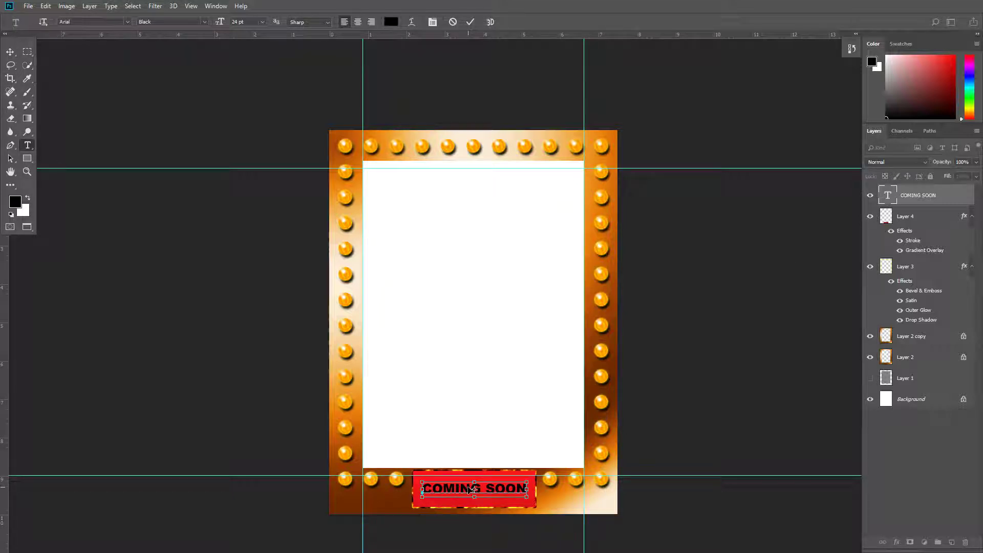
{"action": "key", "text": "ctrl+a"}
{"action": "left_click", "coordinate": [393, 21]}
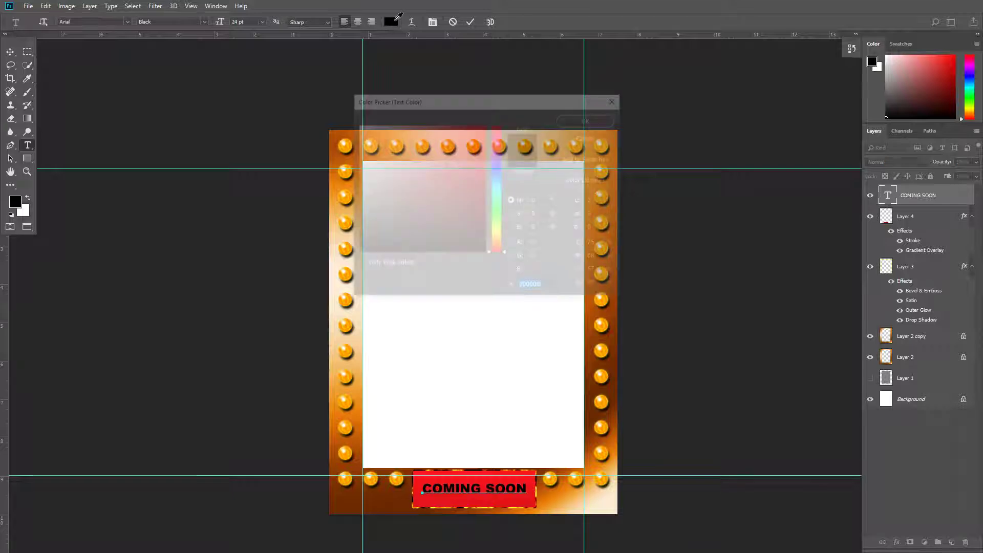
{"action": "type", "text": "ffffff"}
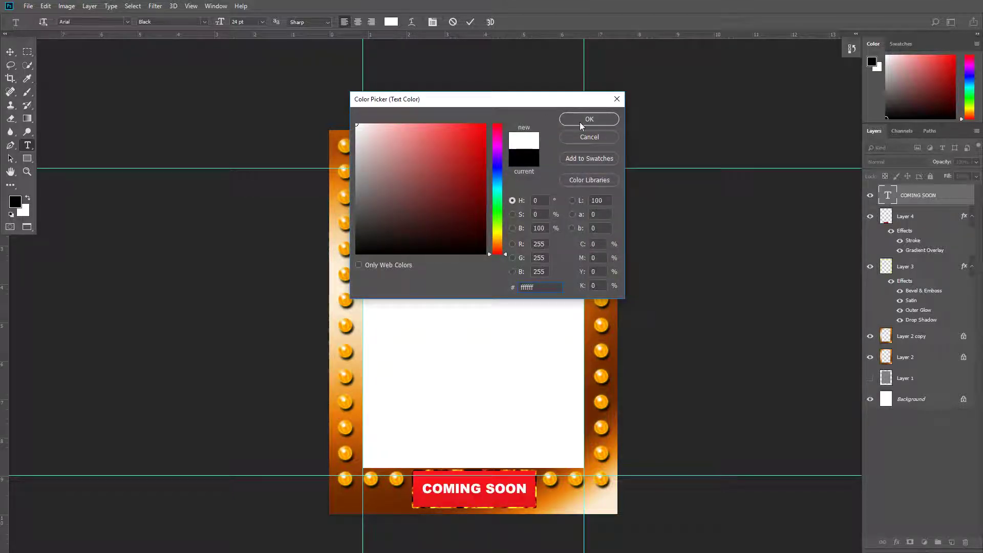
{"action": "left_click", "coordinate": [579, 122]}
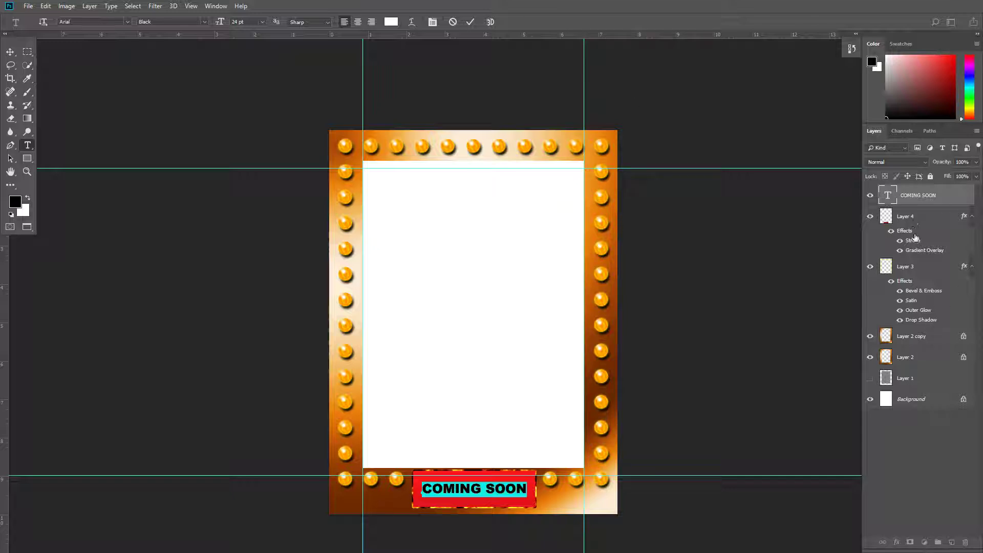
Step: Change the red panel's gradient overlay to the black-to-white Foreground to Background preset and apply the layer style
{"action": "double_click", "coordinate": [921, 251]}
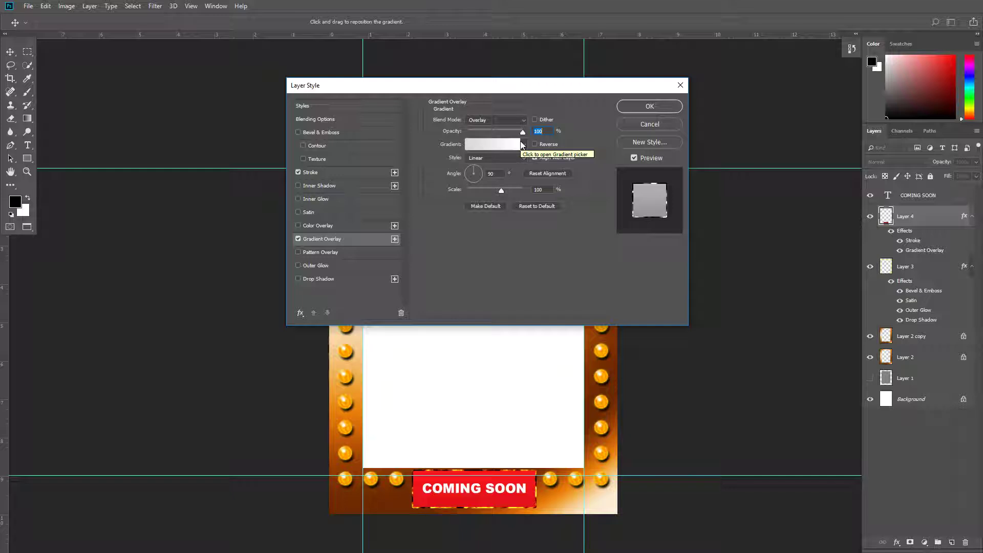
{"action": "left_click", "coordinate": [490, 146]}
{"action": "left_click", "coordinate": [394, 115]}
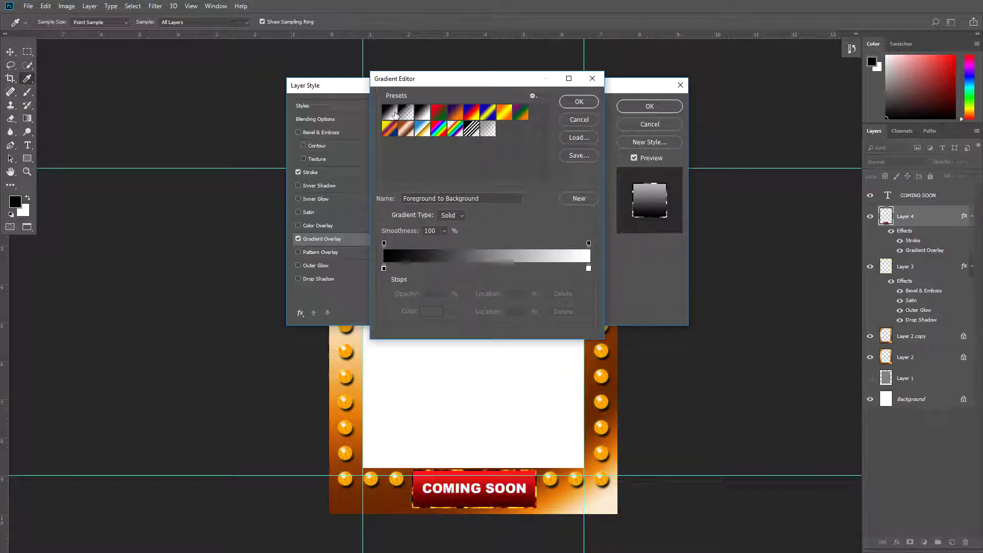
{"action": "left_click_drag", "start_coordinate": [453, 87], "coordinate": [651, 91]}
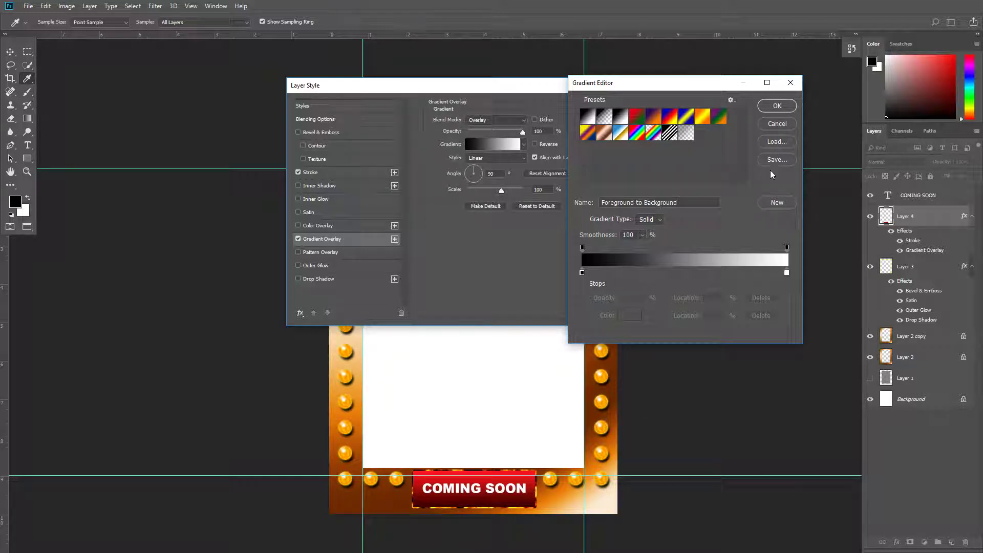
{"action": "left_click", "coordinate": [776, 105]}
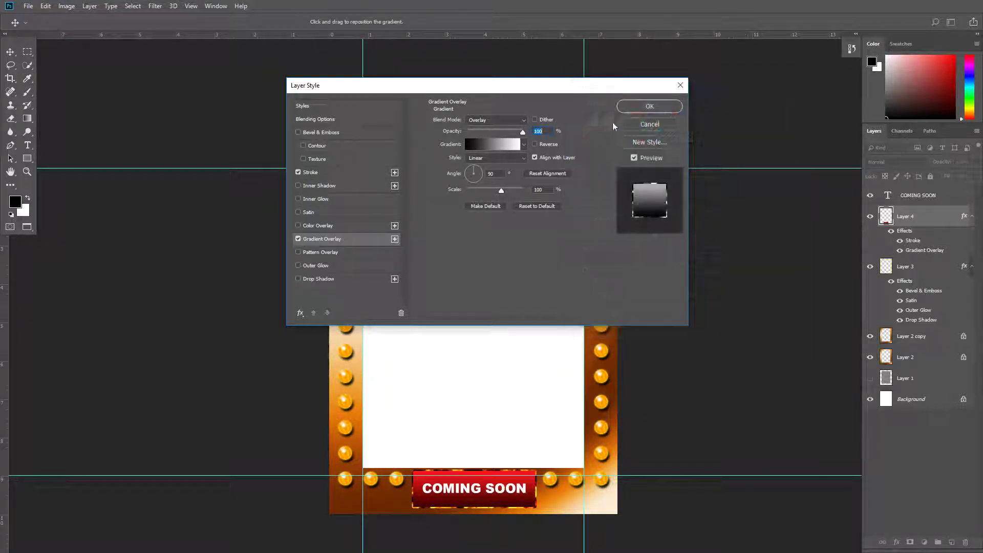
{"action": "left_click", "coordinate": [649, 106]}
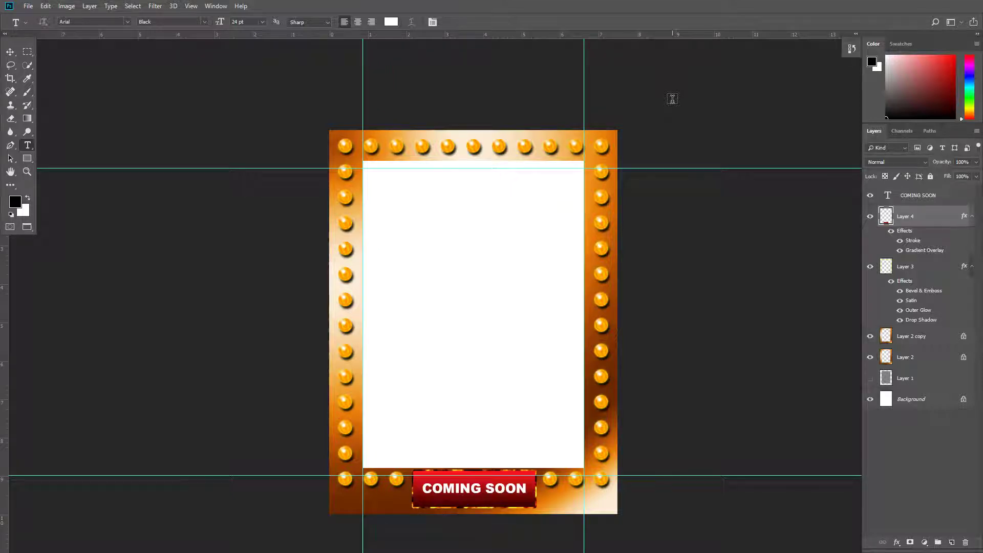
Step: Switch to Chrome and open the source web page of the JAWS poster from the movie posters image results
{"action": "key", "text": "alt+Tab"}
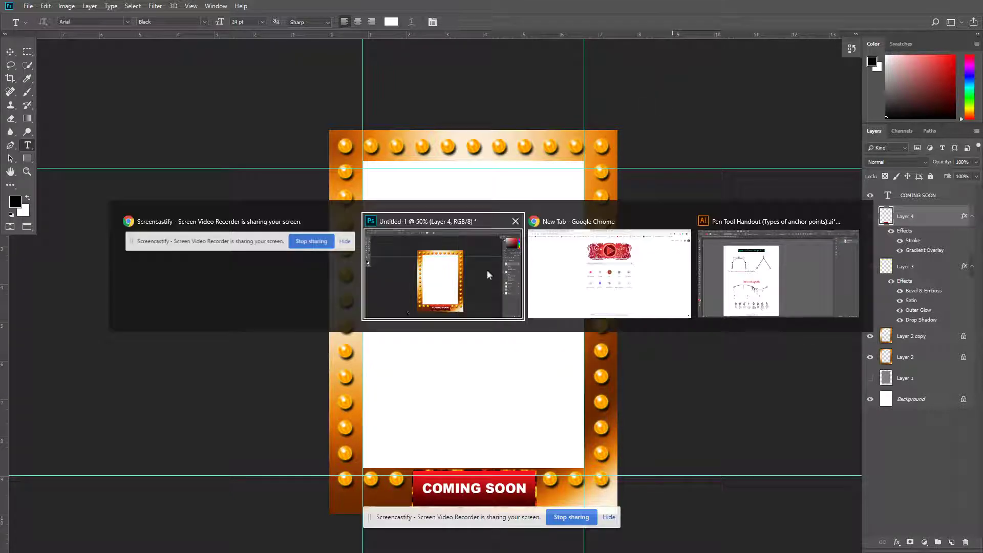
{"action": "key", "text": "alt+Tab"}
{"action": "left_click", "coordinate": [215, 6]}
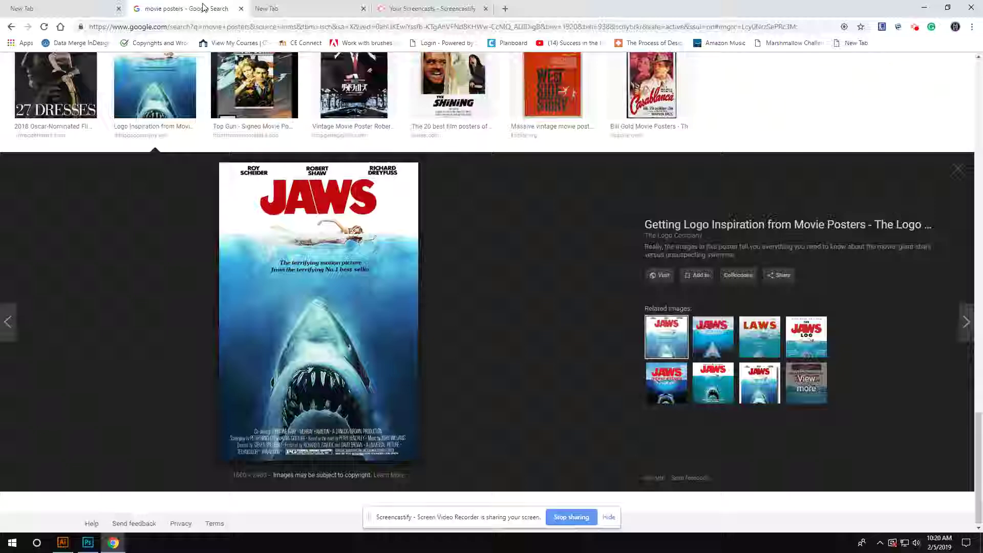
{"action": "left_click", "coordinate": [326, 289]}
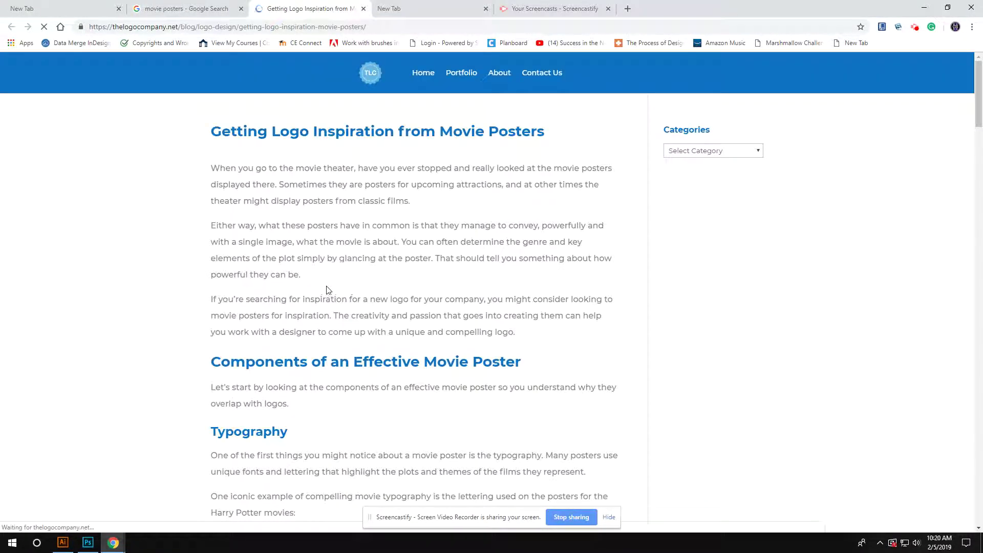
Step: Find the JAWS poster in the article, open its full-size image and copy it
{"action": "scroll", "coordinate": [306, 241], "scroll_direction": "down", "scroll_amount": 1}
{"action": "scroll", "coordinate": [306, 242], "scroll_direction": "down", "scroll_amount": 20}
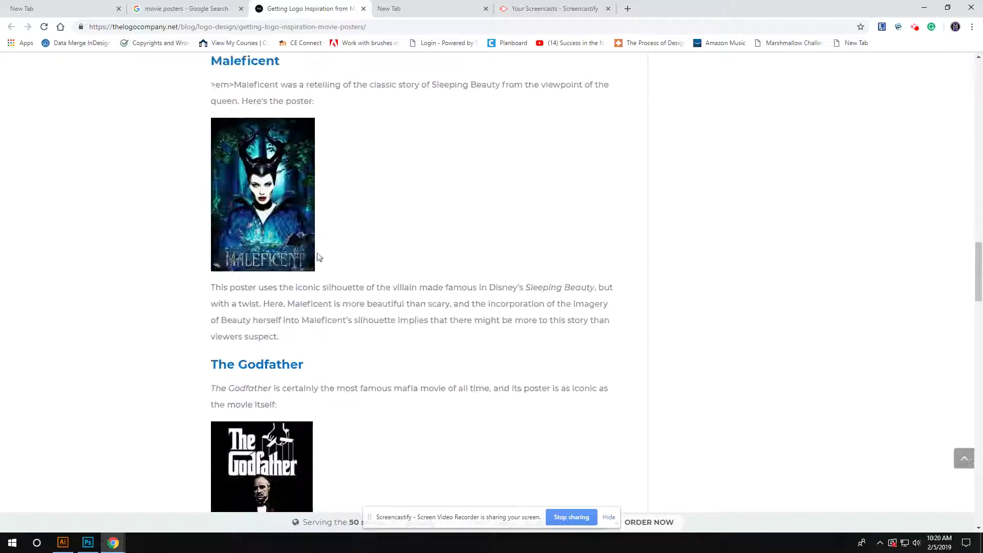
{"action": "scroll", "coordinate": [263, 204], "scroll_direction": "up", "scroll_amount": 4}
{"action": "left_click", "coordinate": [262, 203]}
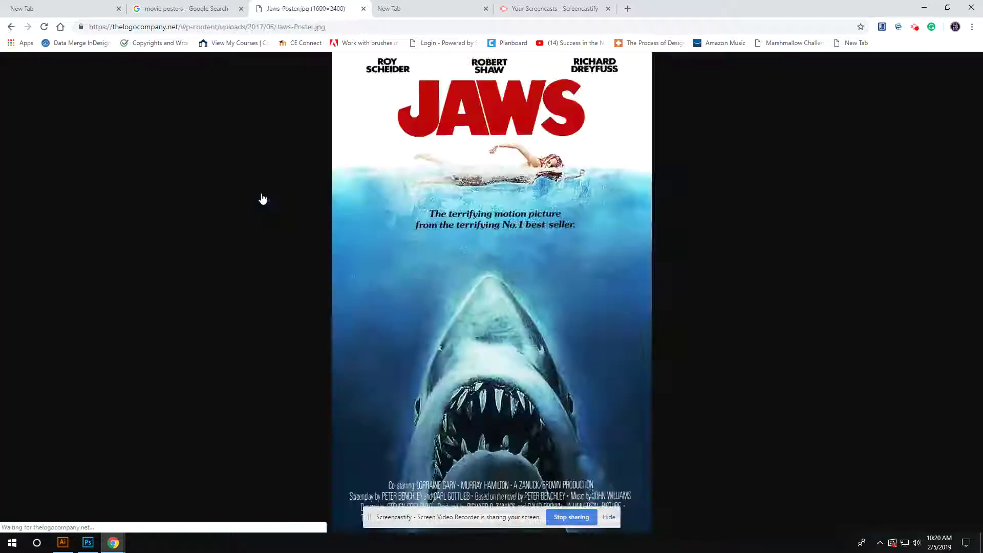
{"action": "right_click", "coordinate": [505, 213]}
{"action": "left_click", "coordinate": [533, 245]}
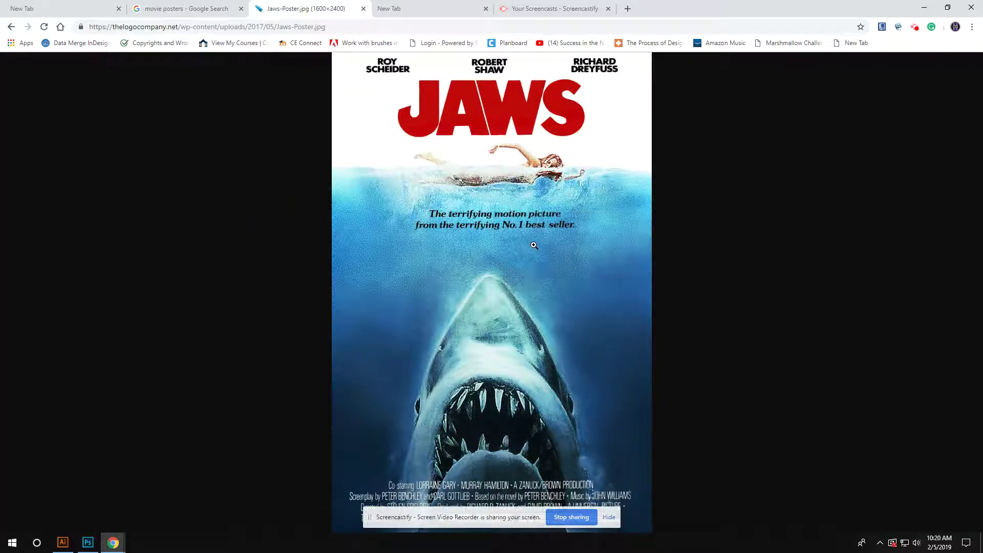
Step: Switch back to Photoshop and paste the JAWS poster onto a new layer above the red panel layer
{"action": "key", "text": "alt+Tab"}
{"action": "left_click", "coordinate": [597, 266]}
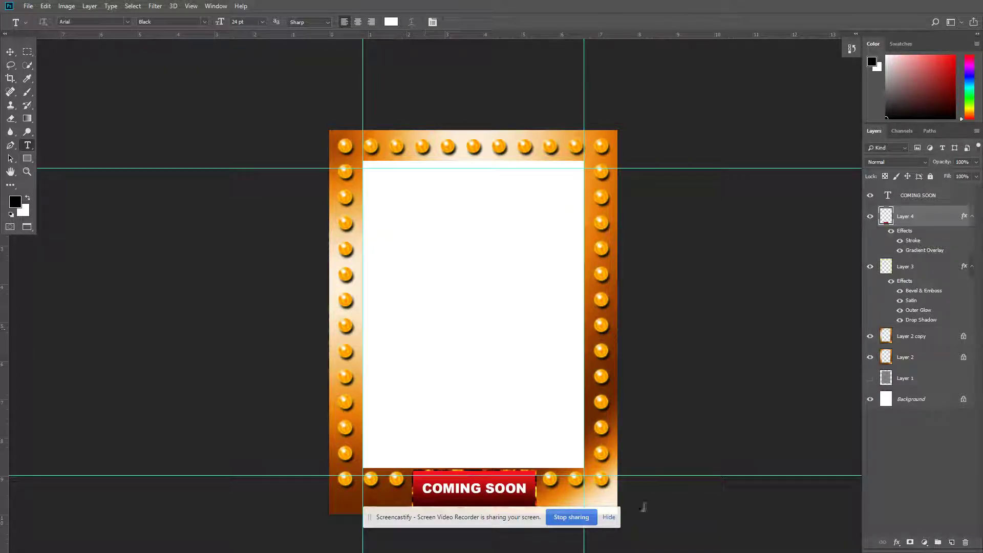
{"action": "left_click", "coordinate": [951, 543]}
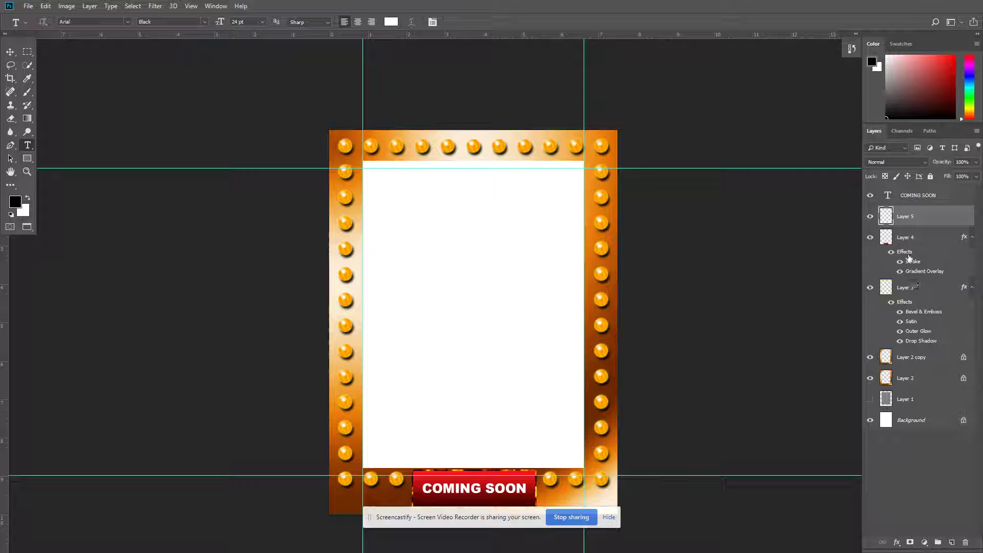
{"action": "key", "text": "ctrl+v"}
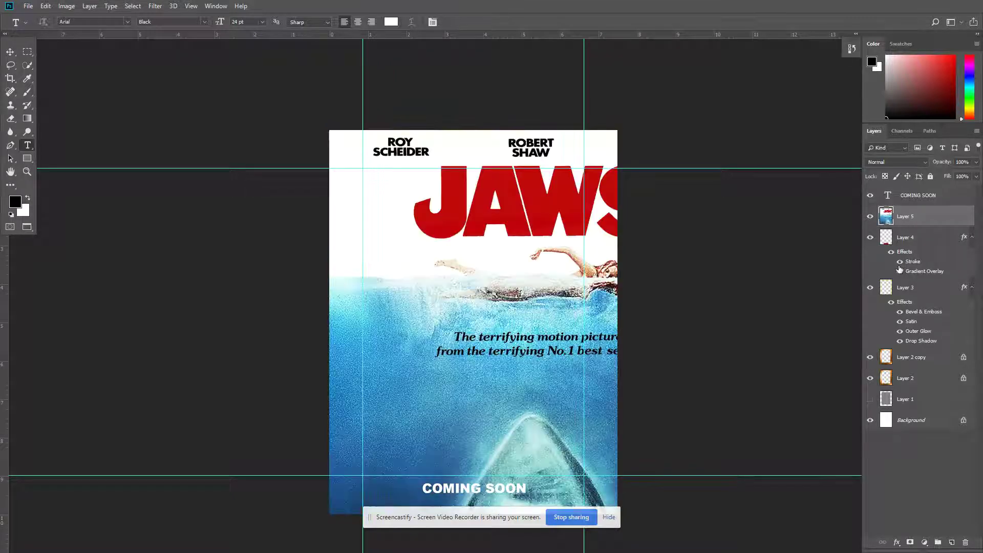
Step: Scale the pasted poster down to about 61% so it roughly matches the size of the frame opening
{"action": "key", "text": "ctrl+t"}
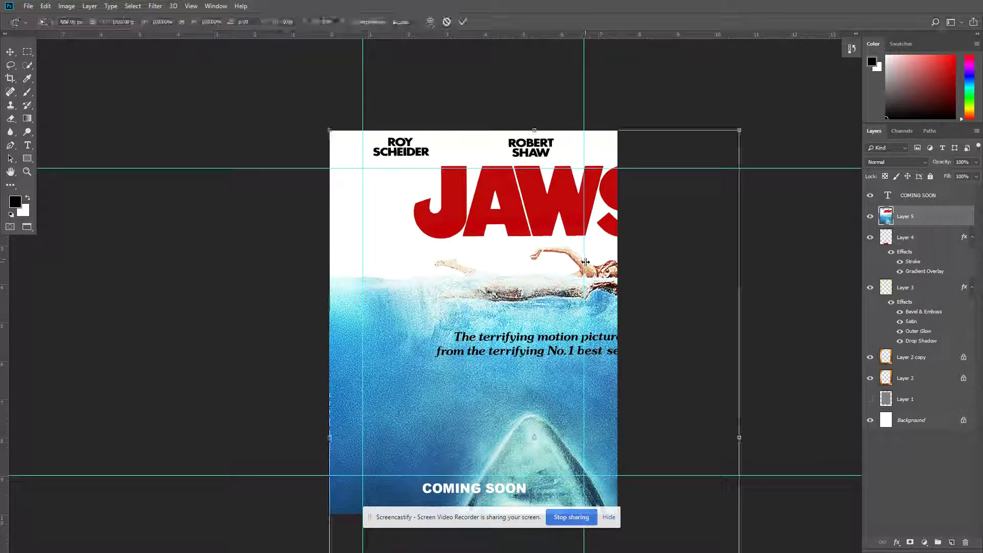
{"action": "key", "text": "ctrl+minus"}
{"action": "scroll", "coordinate": [551, 459], "scroll_direction": "down", "scroll_amount": 3}
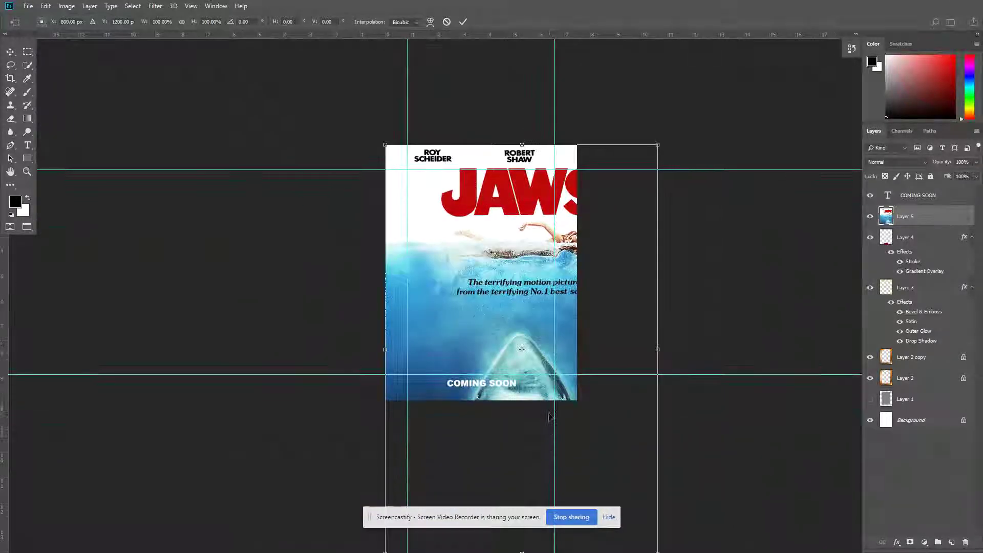
{"action": "left_click_drag", "start_coordinate": [657, 505], "coordinate": [552, 345]}
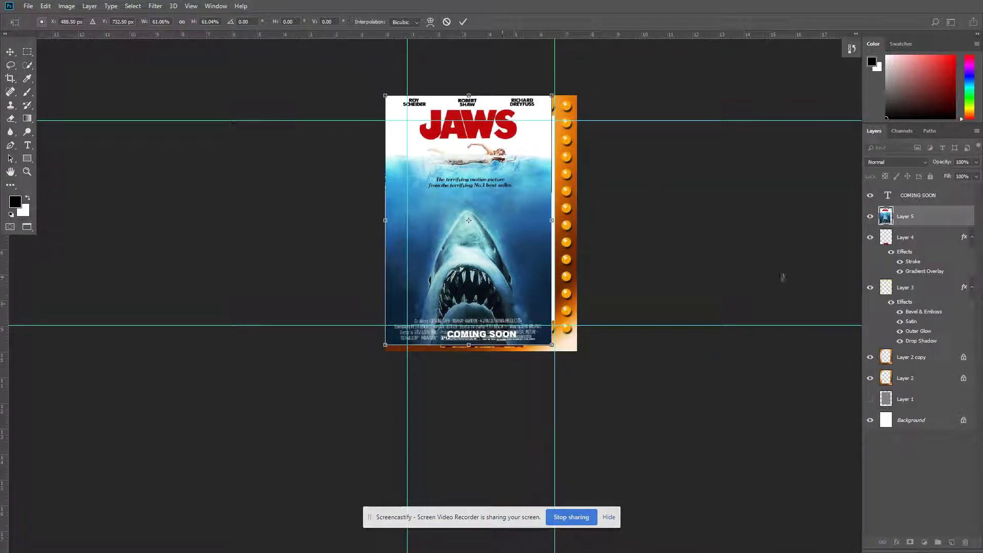
{"action": "key", "text": "Return"}
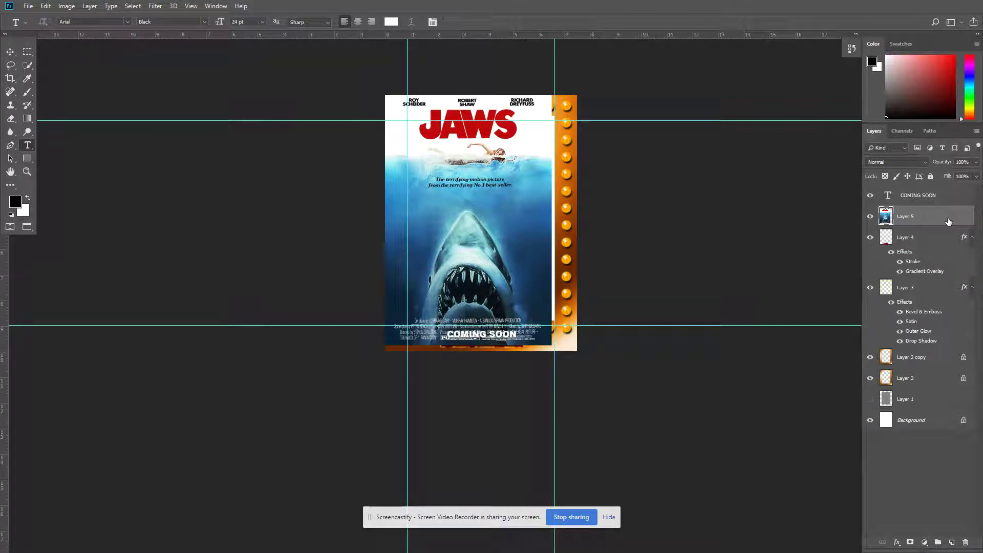
Step: Move the poster layer directly beneath the two copper-gradient border layers and position the poster centrally in the frame opening
{"action": "left_click_drag", "start_coordinate": [948, 225], "coordinate": [943, 389]}
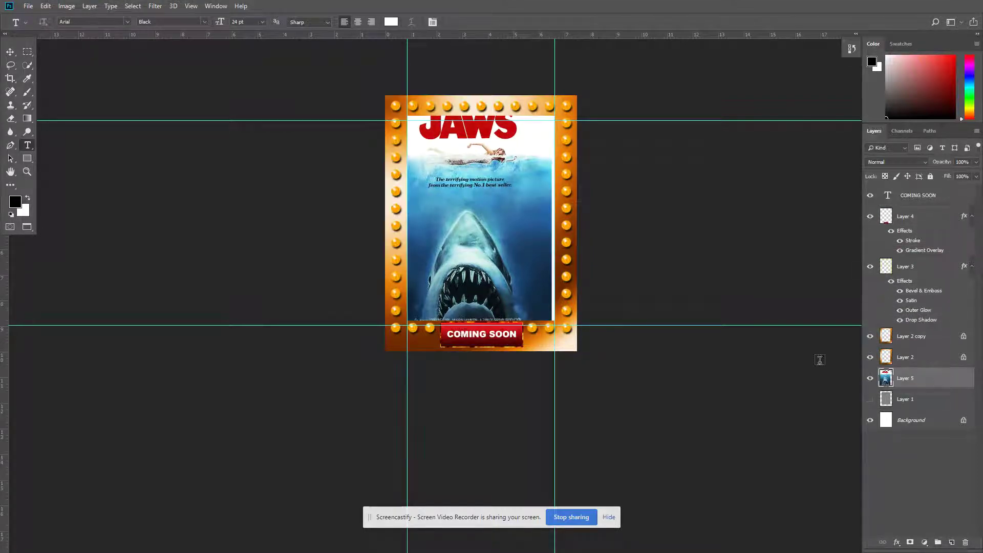
{"action": "key", "text": "v"}
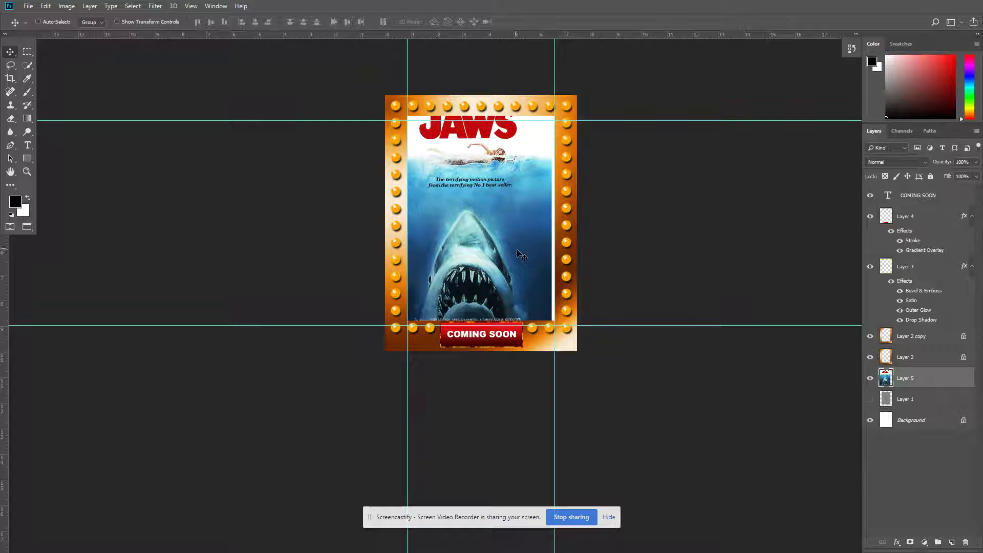
{"action": "left_click_drag", "start_coordinate": [515, 249], "coordinate": [526, 272]}
{"action": "key", "text": "Up"}
{"action": "key", "text": "Up"}
{"action": "key", "text": "Up"}
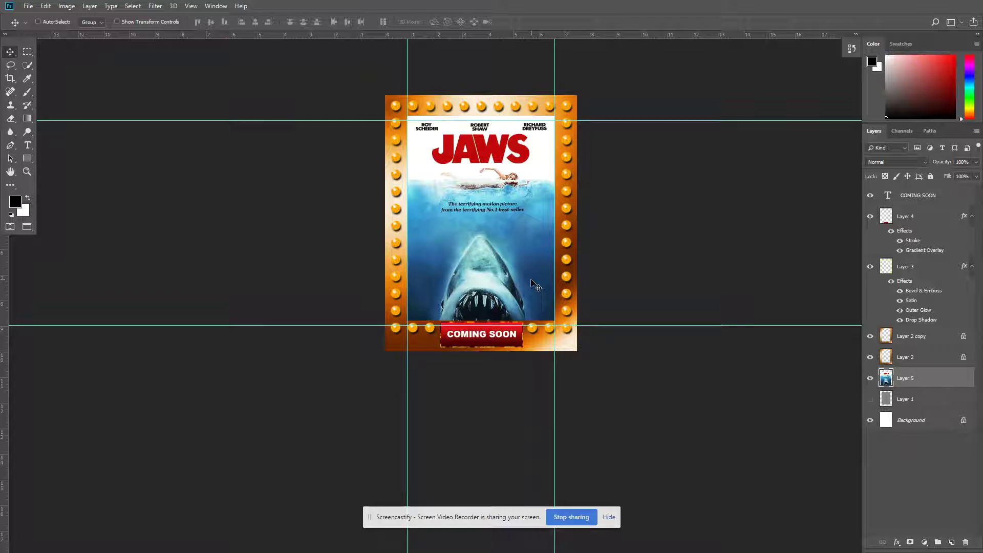
Step: Shift the poster up about 40 px so the actors' names sit close to the opening's upper edge
{"action": "scroll", "coordinate": [531, 280], "scroll_direction": "up", "scroll_amount": 3}
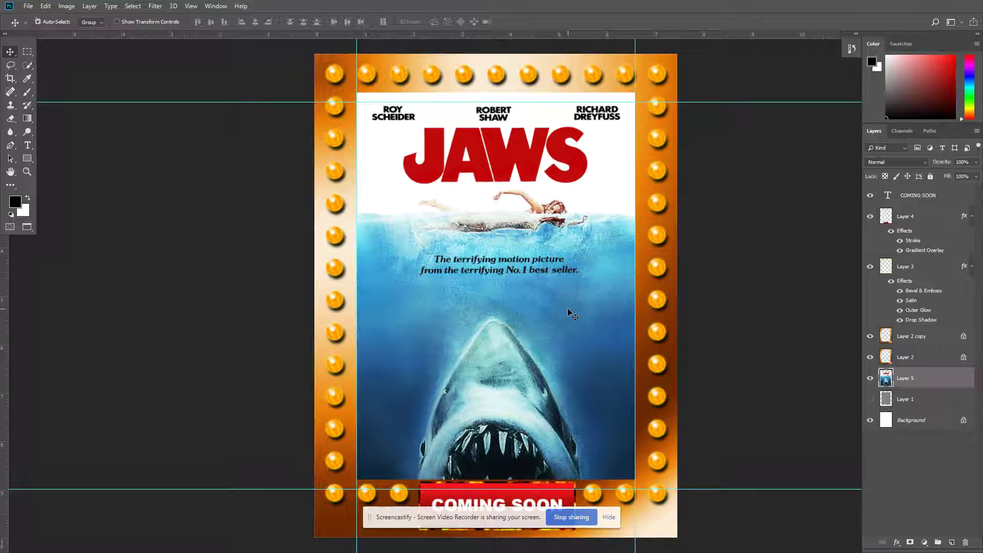
{"action": "key", "text": "ctrl+t"}
{"action": "key", "text": "shift+Up"}
{"action": "key", "text": "shift+Up"}
{"action": "key", "text": "shift+Up"}
{"action": "key", "text": "shift+Up"}
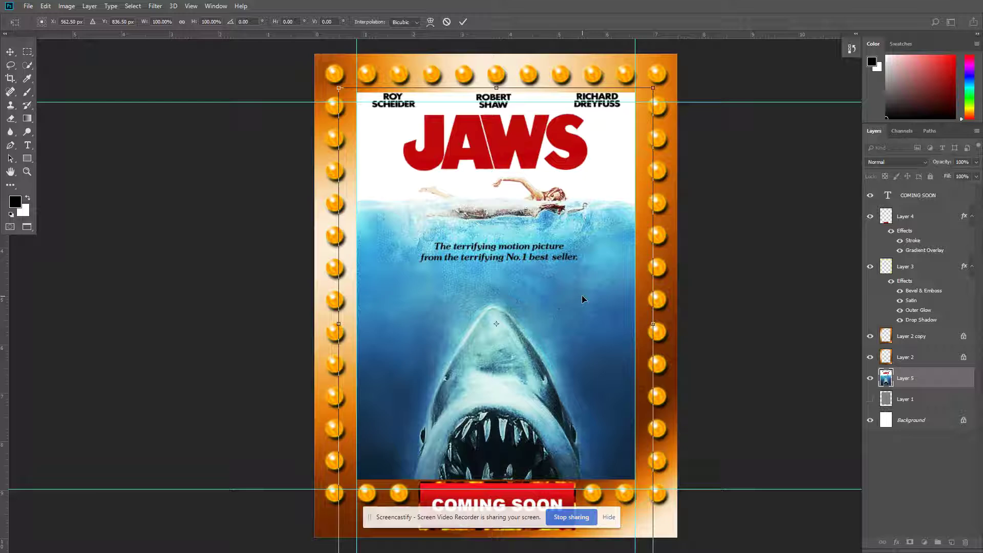
{"action": "key", "text": "Return"}
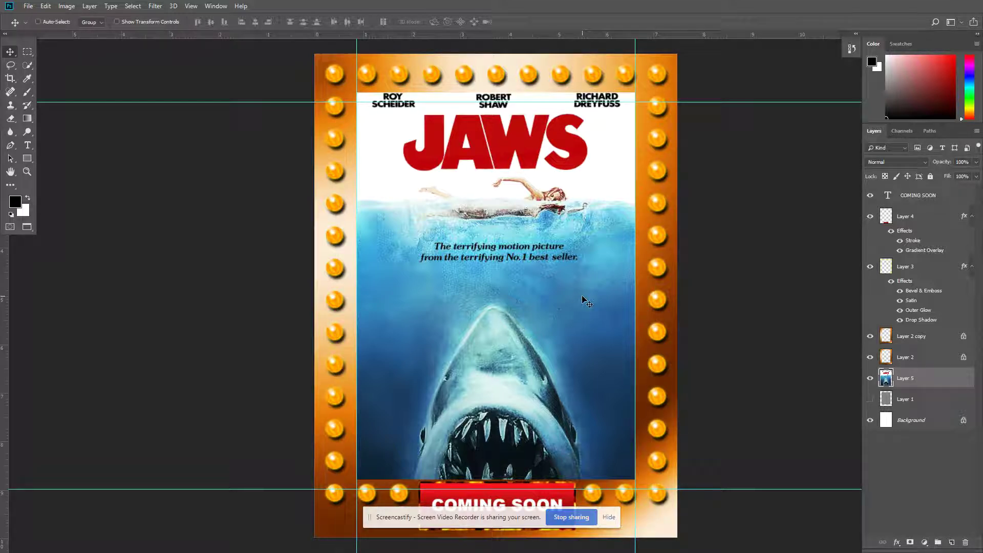
{"action": "left_click", "coordinate": [609, 517]}
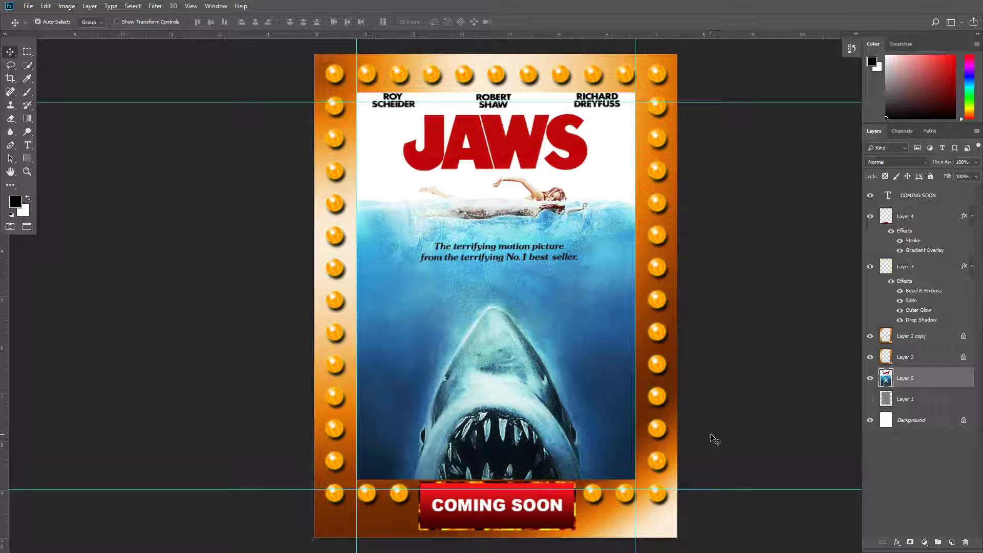
Step: Save the document to the Desktop as a layered Photoshop file named Movie Poster
{"action": "key", "text": "ctrl+minus"}
{"action": "key", "text": "ctrl+s"}
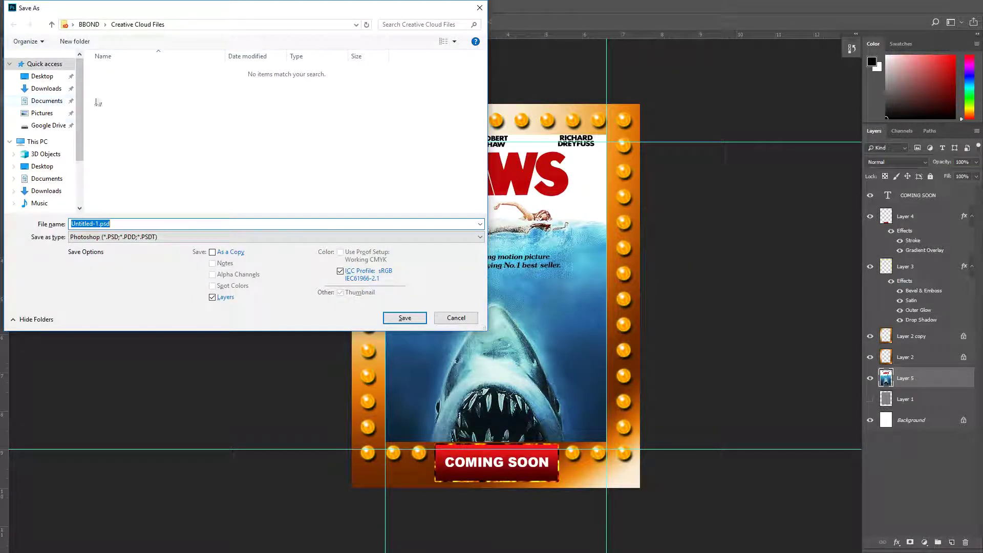
{"action": "left_click", "coordinate": [42, 76]}
{"action": "type", "text": "Moiv"}
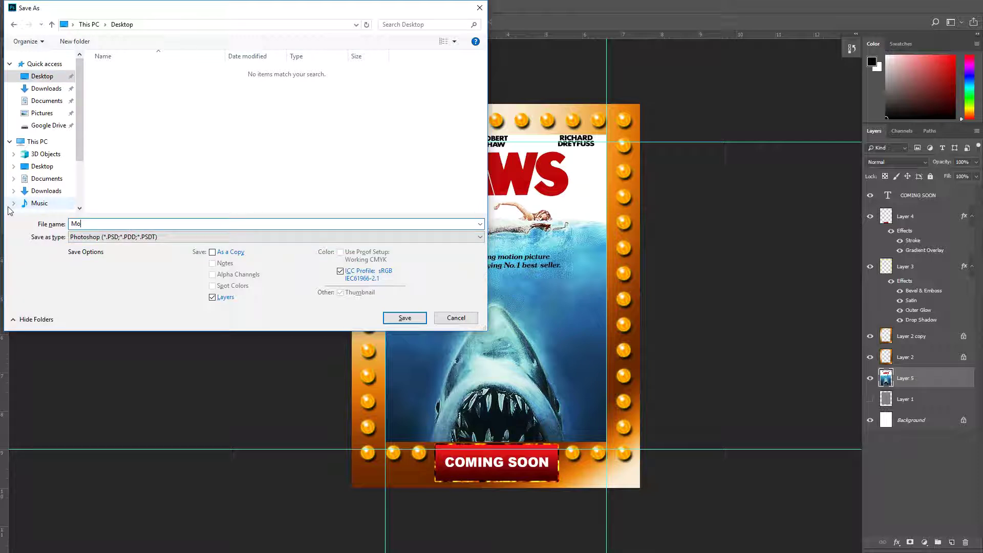
{"action": "key", "text": "BackSpace"}
{"action": "key", "text": "BackSpace"}
{"action": "type", "text": "vie Poste"}
{"action": "left_click", "coordinate": [404, 318]}
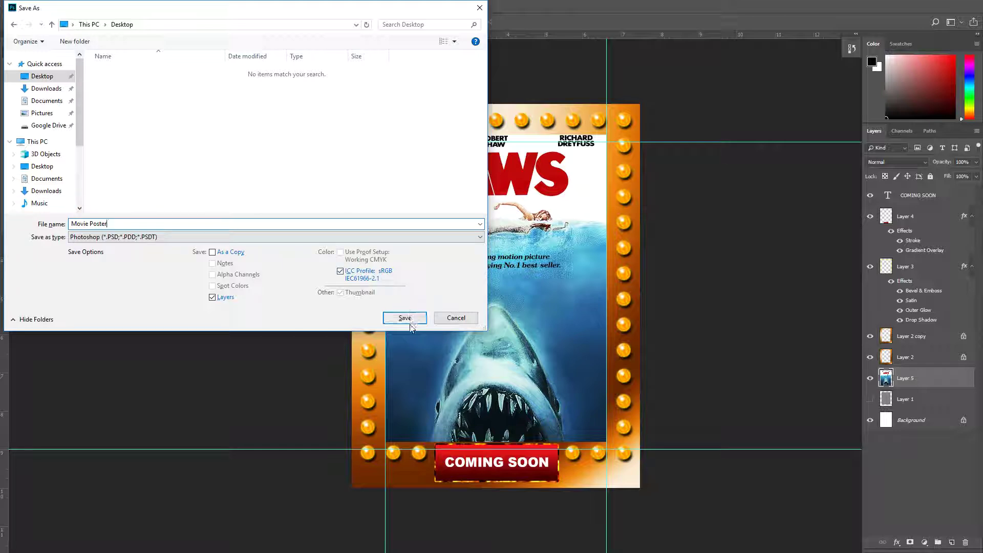
{"action": "left_click", "coordinate": [614, 153]}
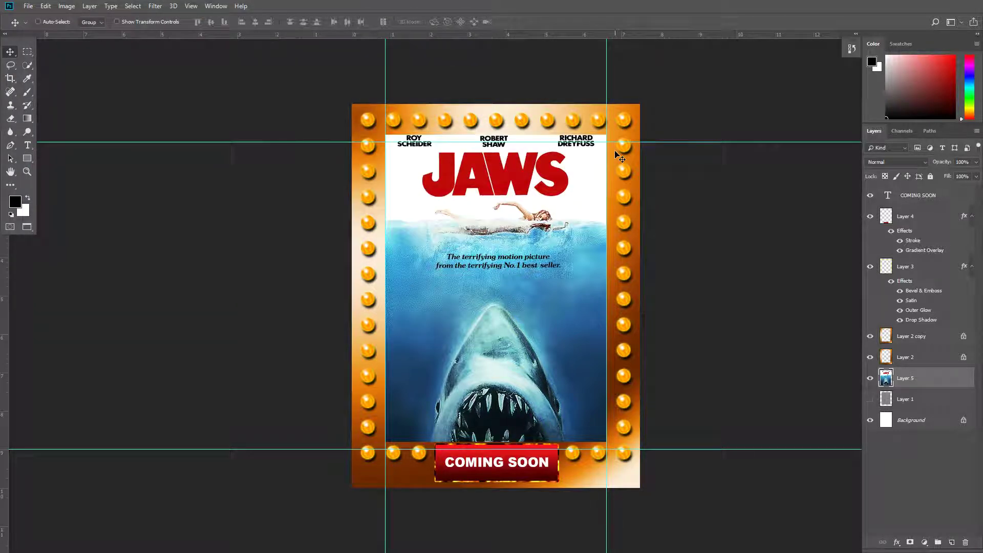
Step: Save a JPEG copy of the document to the Desktop as Movie Poster.jpg, at quality 8 (High) with the Baseline ("Standard") format
{"action": "key", "text": "ctrl+shift+s"}
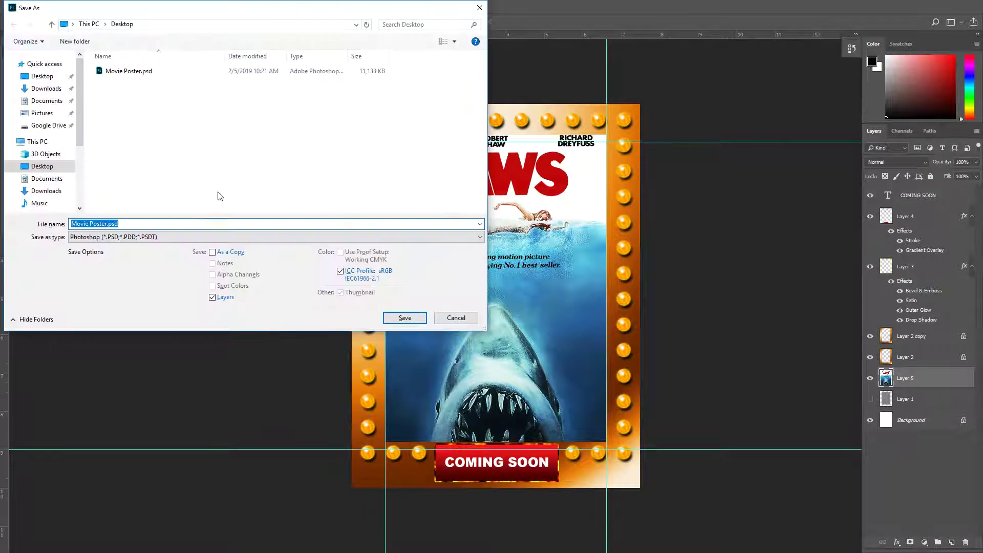
{"action": "left_click", "coordinate": [163, 237]}
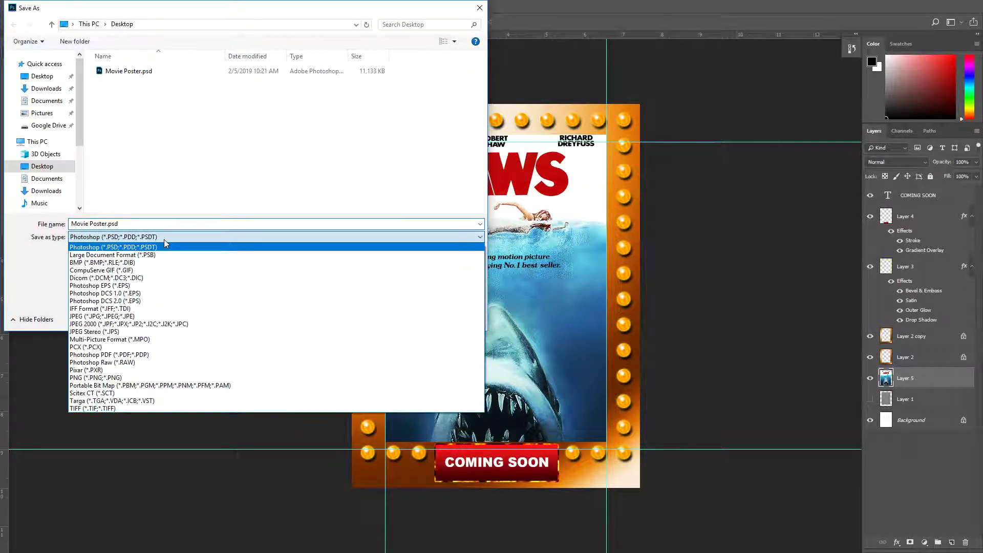
{"action": "left_click", "coordinate": [117, 317]}
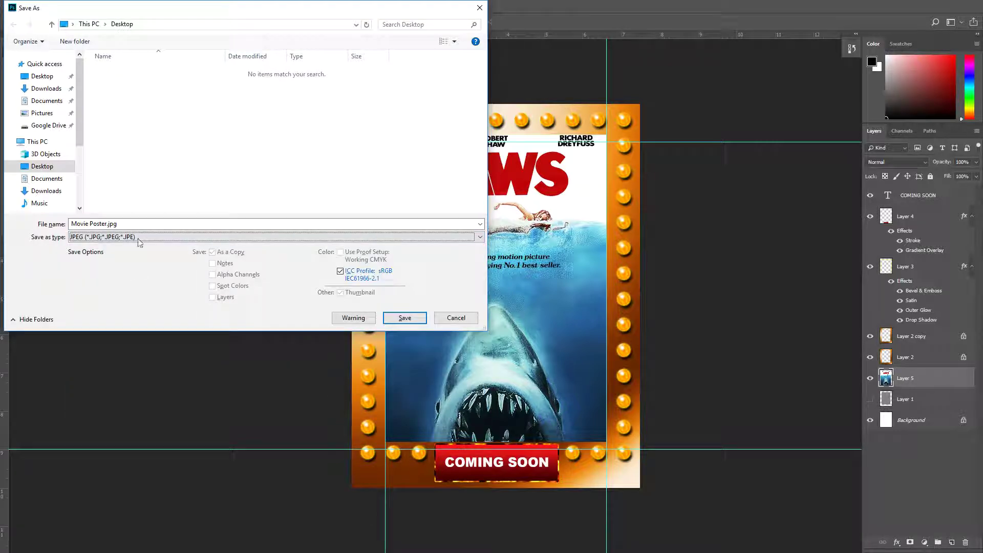
{"action": "left_click", "coordinate": [397, 320]}
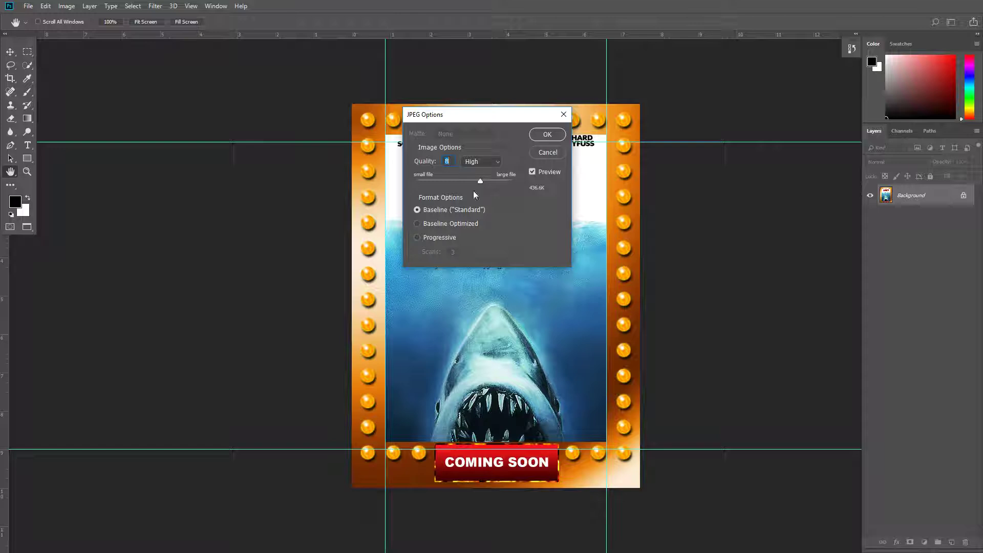
{"action": "left_click", "coordinate": [556, 135]}
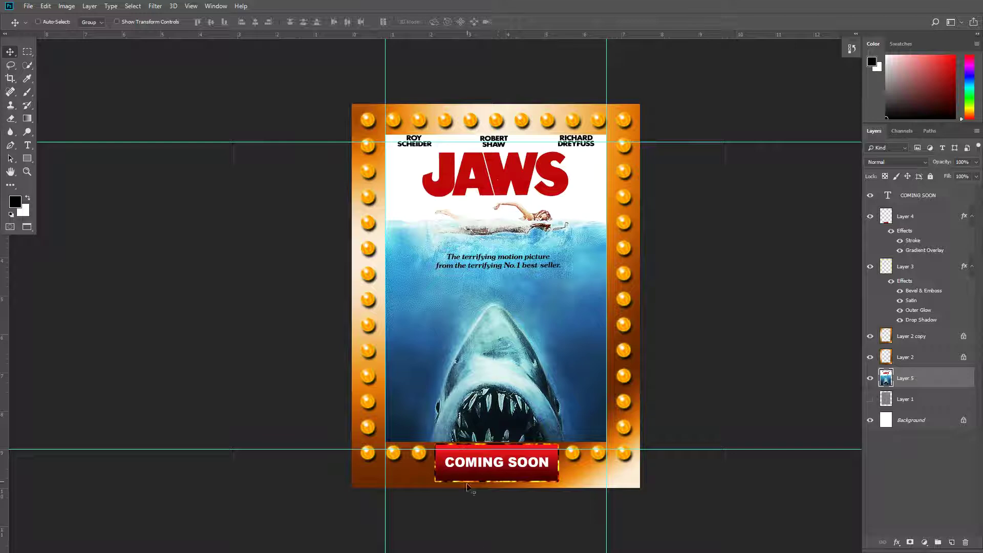
{"action": "mouse_move", "coordinate": [470, 550]}
{"action": "key", "text": "super+Tab"}
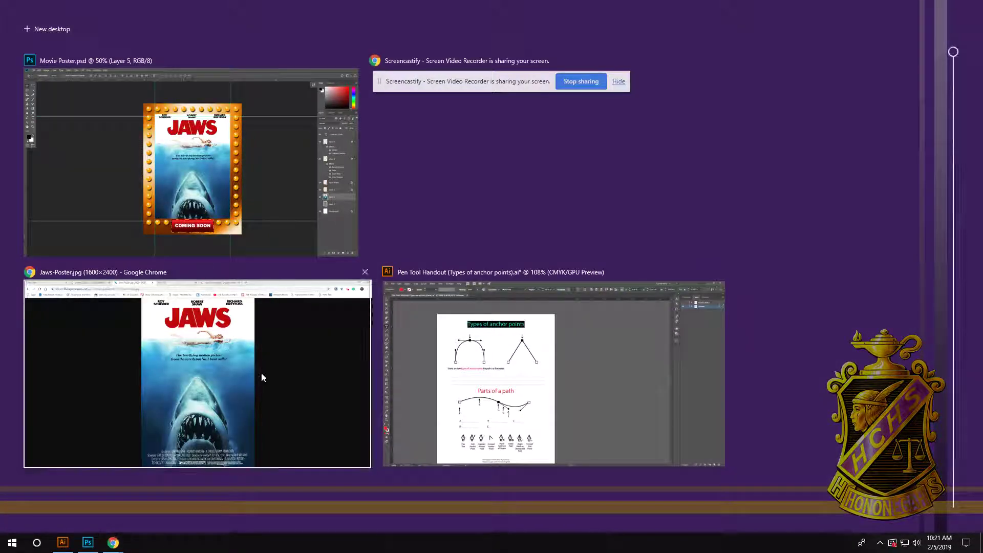
{"action": "left_click", "coordinate": [483, 83]}
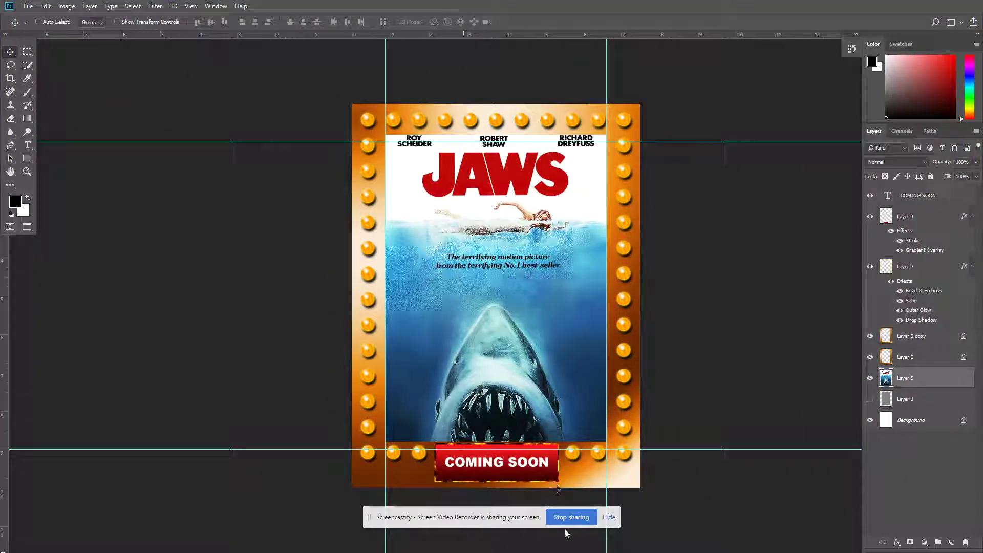